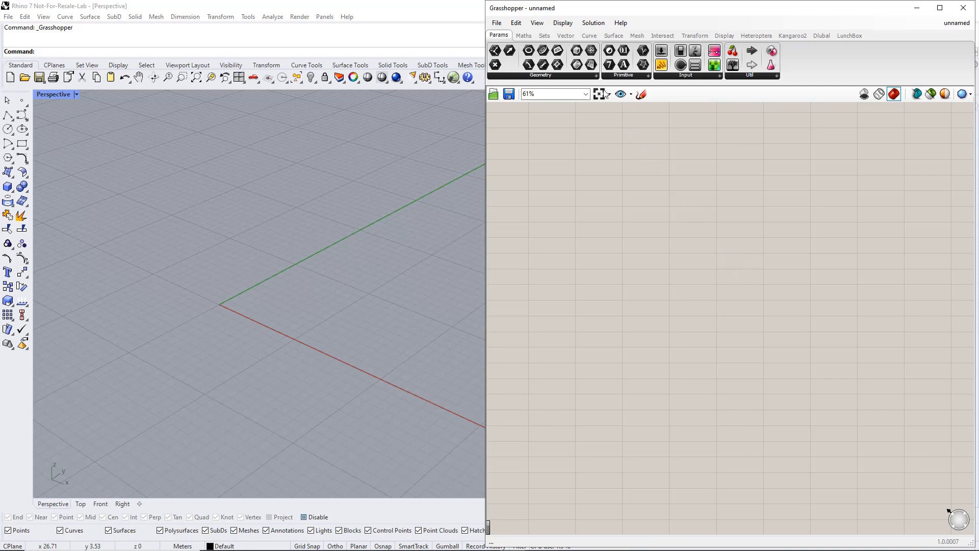
# - Place a Construct Point component on the canvas and make two copies of it stacked below the original
pyautogui.click(567, 35)
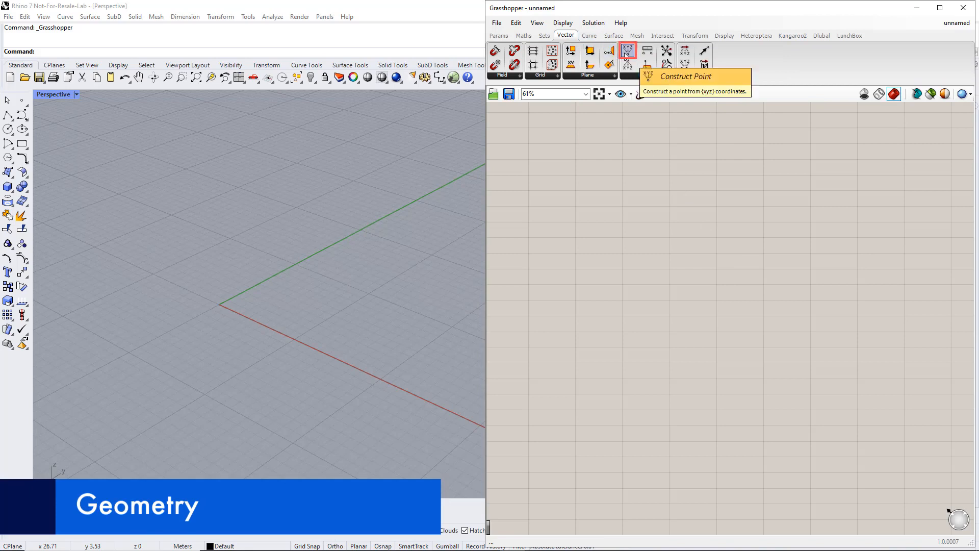
pyautogui.moveTo(626, 56); pyautogui.dragTo(702, 276)
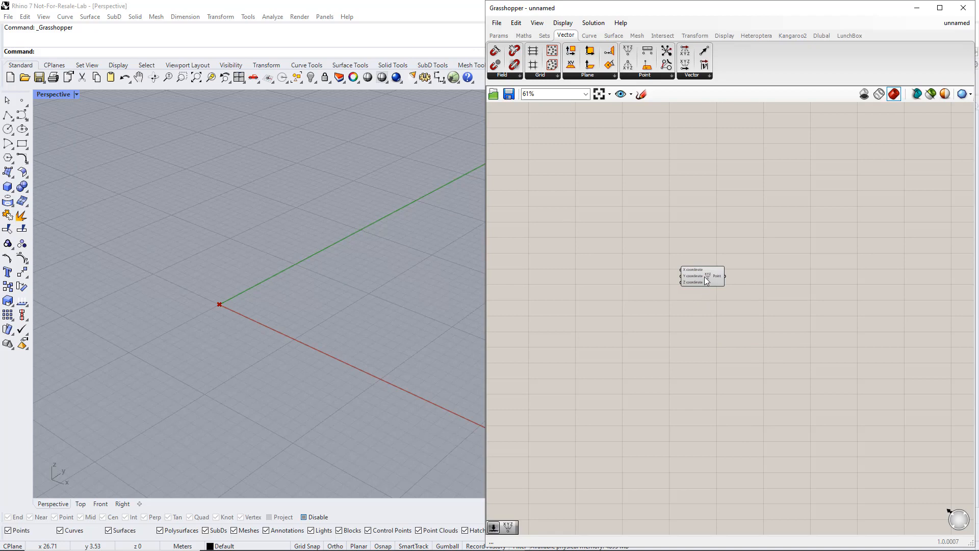
pyautogui.click(704, 277)
pyautogui.keyDown('alt'); pyautogui.moveTo(705, 276); pyautogui.dragTo(705, 284); pyautogui.keyUp('alt')
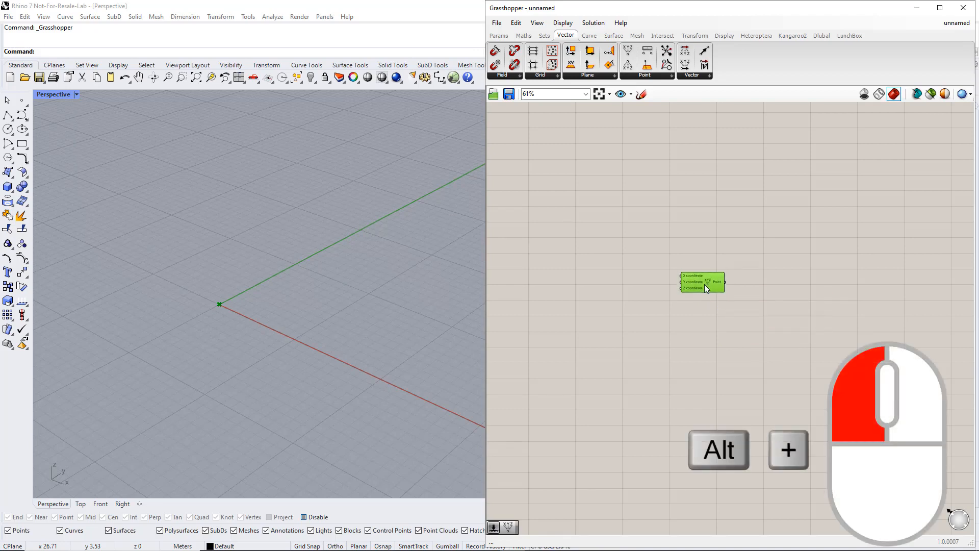
pyautogui.keyDown('alt'); pyautogui.moveTo(705, 317); pyautogui.dragTo(705, 371); pyautogui.keyUp('alt')
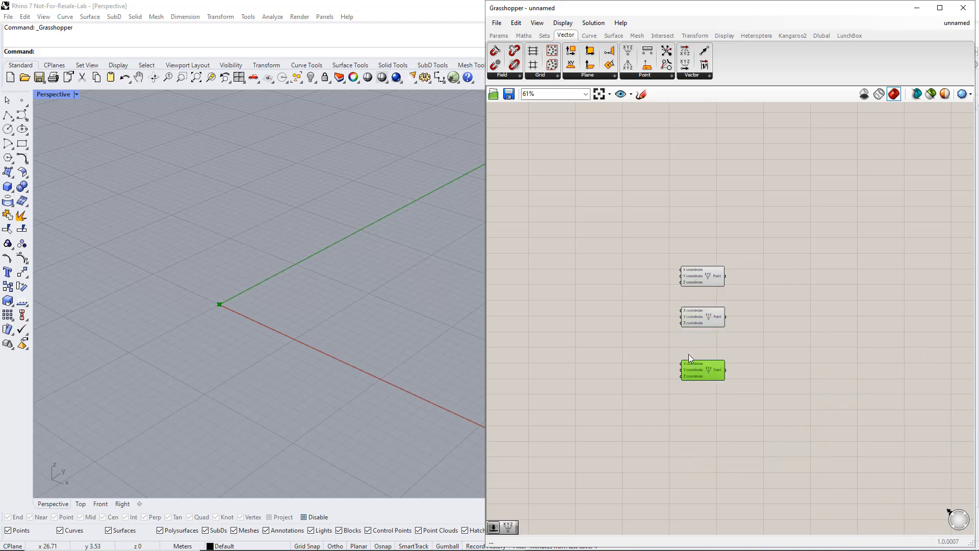
pyautogui.click(637, 316)
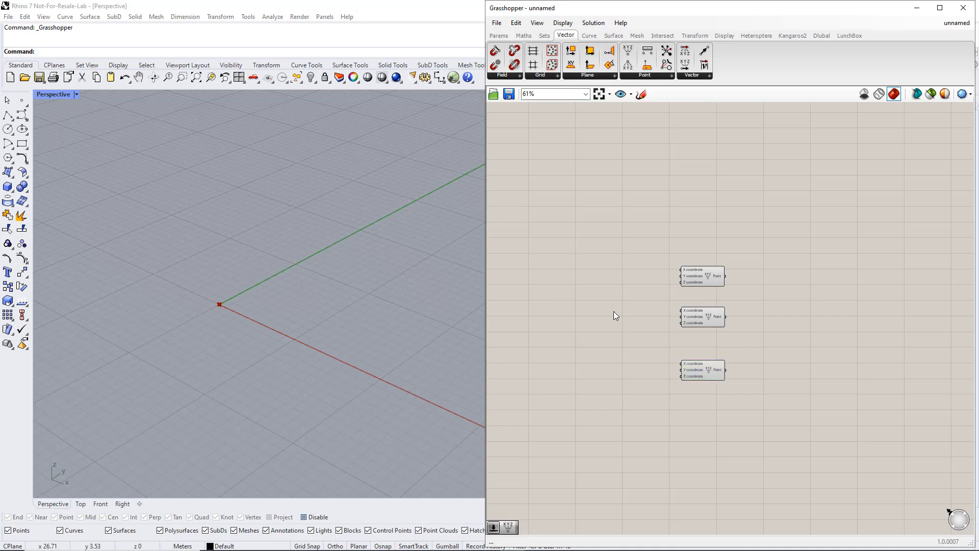
# - Create a number slider with the range 1<20 and connect it to the X coordinate of the middle point
pyautogui.doubleClick(614, 311)
pyautogui.write('1')
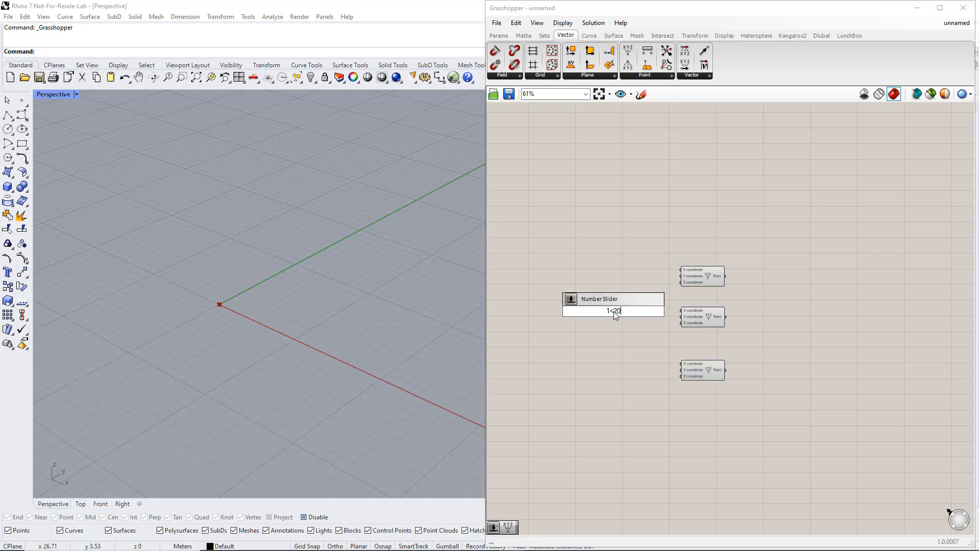
pyautogui.write('<20')
pyautogui.press('Return')
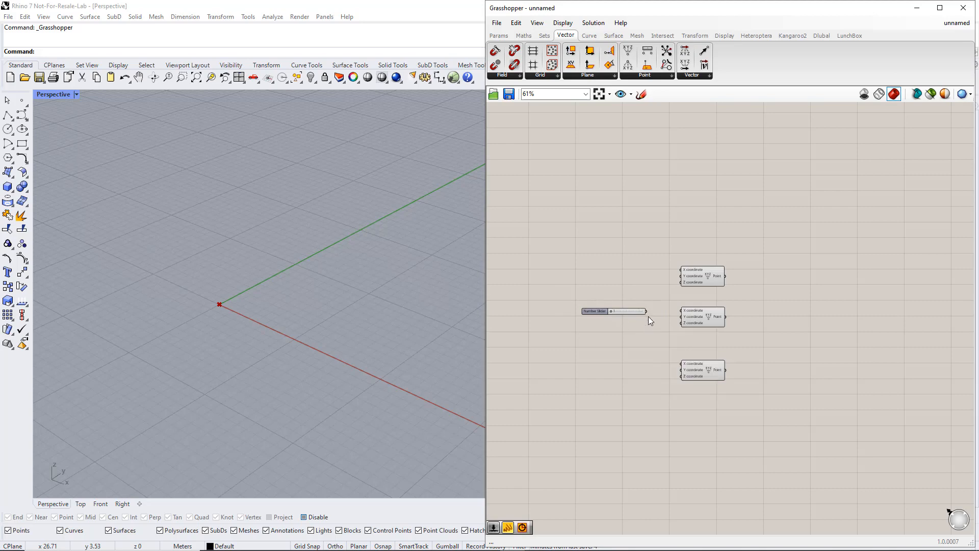
pyautogui.moveTo(662, 313); pyautogui.dragTo(612, 311)
# - Rename the slider driving the middle point to Width and set its value to 10
pyautogui.rightClick(601, 310)
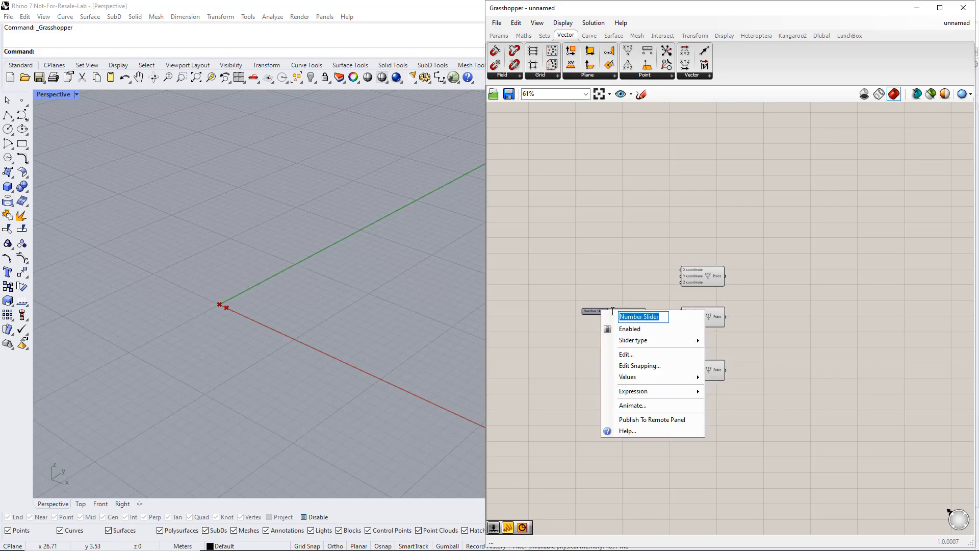
pyautogui.write('Width')
pyautogui.press('Return')
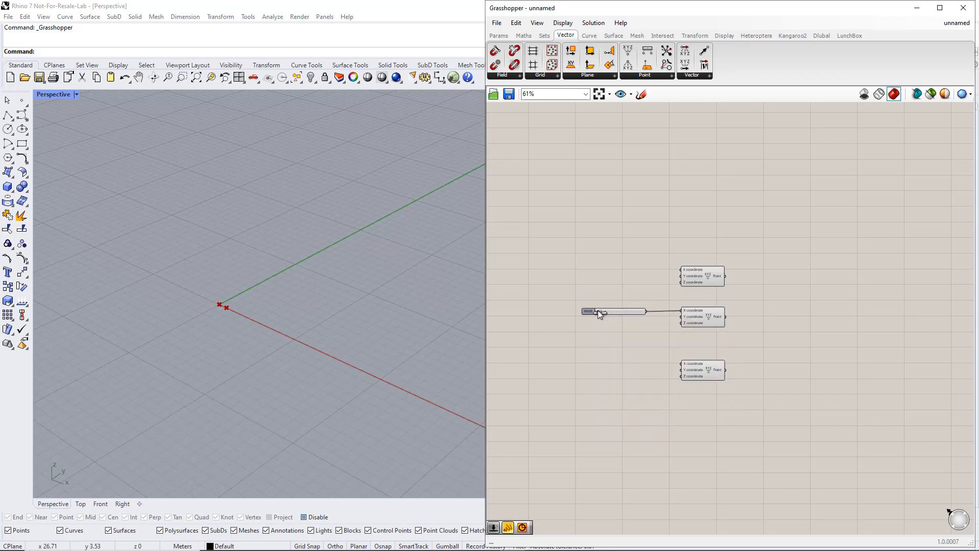
pyautogui.moveTo(598, 312); pyautogui.dragTo(618, 313)
# - Add a Division component beside the lowest point and feed the Width slider into its A input
pyautogui.click(524, 36)
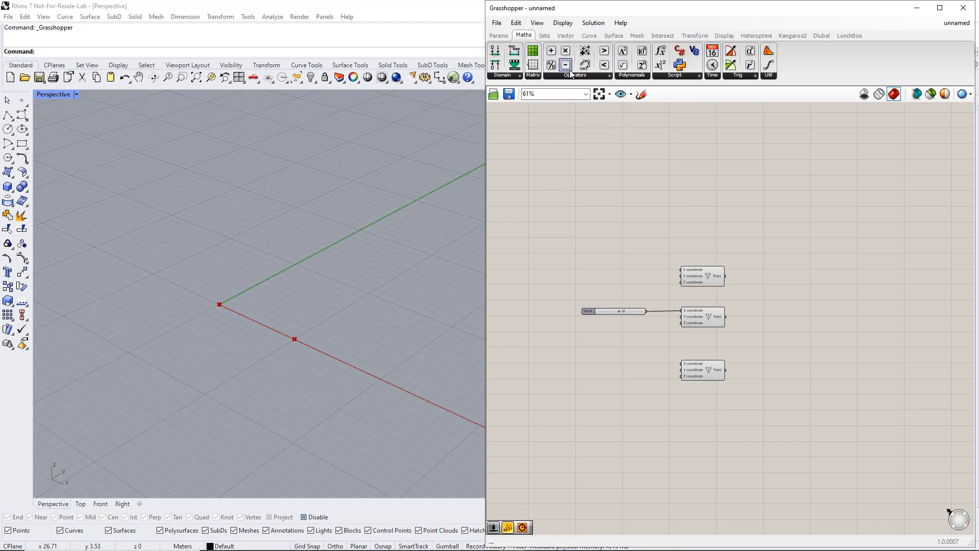
pyautogui.click(572, 74)
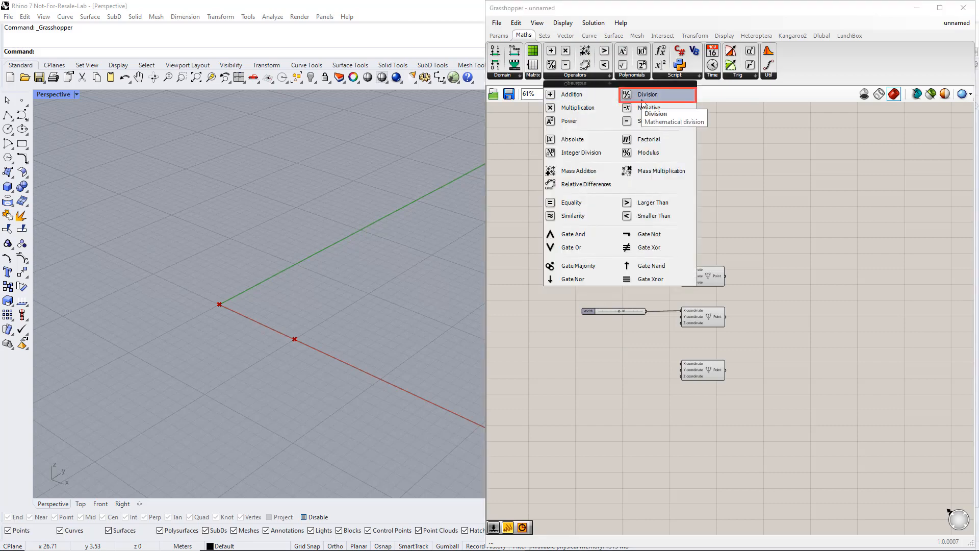
pyautogui.moveTo(641, 102); pyautogui.dragTo(649, 320)
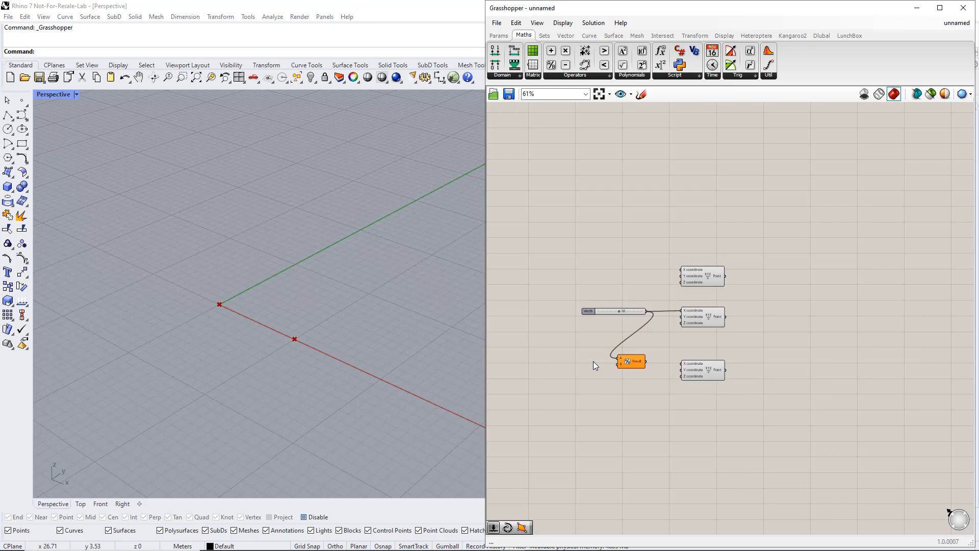
# - Create a slider with value 2 as the divisor and connect the division result to the lowest point's X coordinate
pyautogui.doubleClick(565, 366)
pyautogui.write('2')
pyautogui.press('Return')
pyautogui.moveTo(597, 365); pyautogui.dragTo(619, 364)
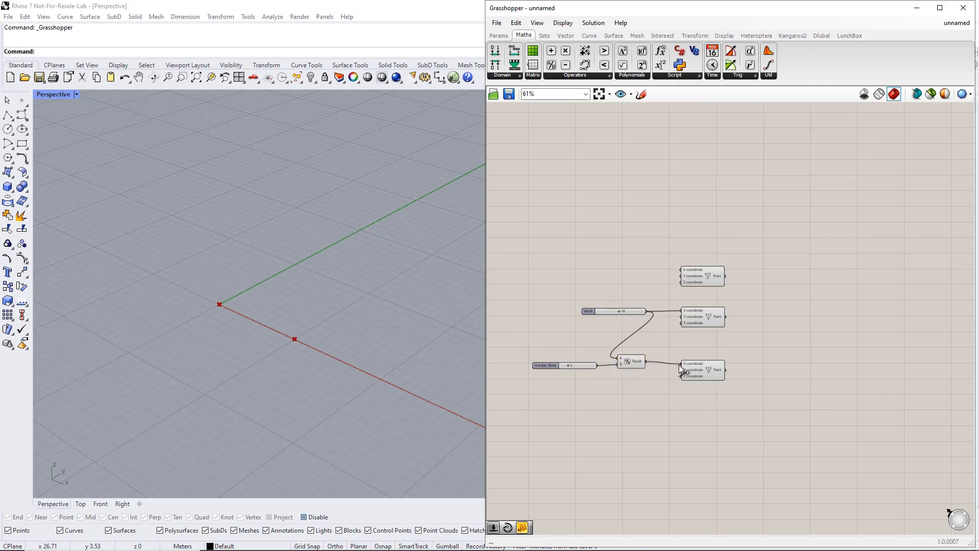
pyautogui.moveTo(678, 365); pyautogui.dragTo(680, 365)
# - Create a number slider with the range 1<15 and connect it to the lowest point's Z coordinate
pyautogui.doubleClick(617, 383)
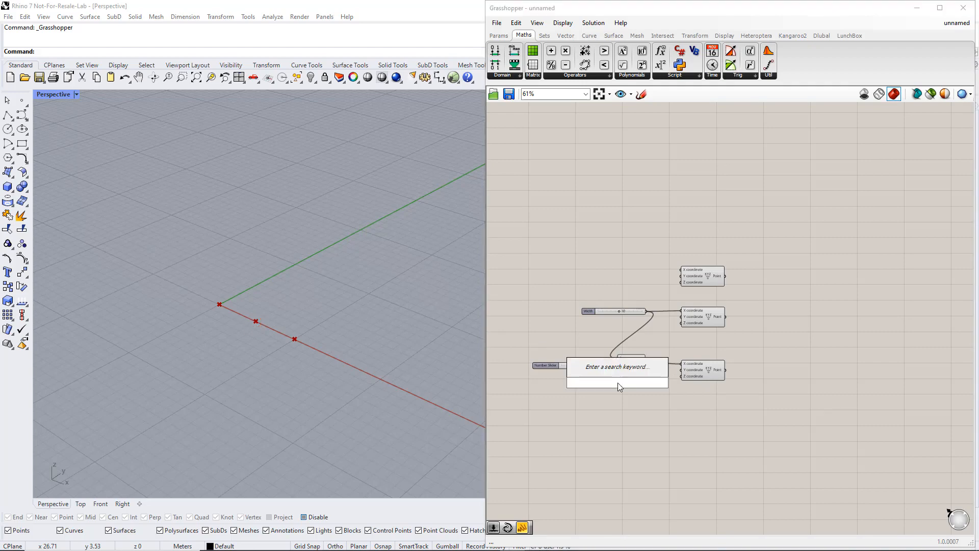
pyautogui.write('1<15')
pyautogui.press('Return')
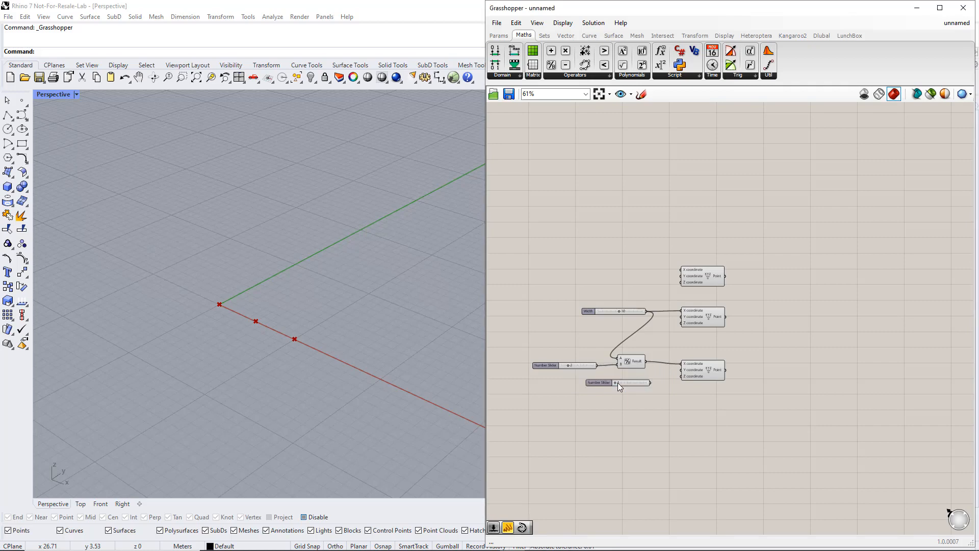
pyautogui.moveTo(650, 382); pyautogui.dragTo(681, 376)
# - Rename the Z coordinate slider to Height, then set Width to 11 and Height to 2
pyautogui.rightClick(602, 384)
pyautogui.click(620, 388)
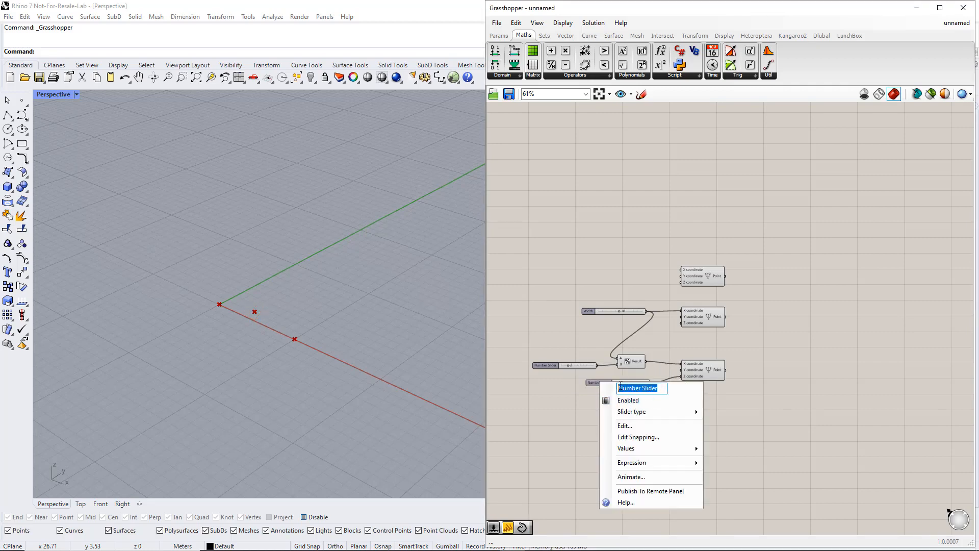
pyautogui.write('Height')
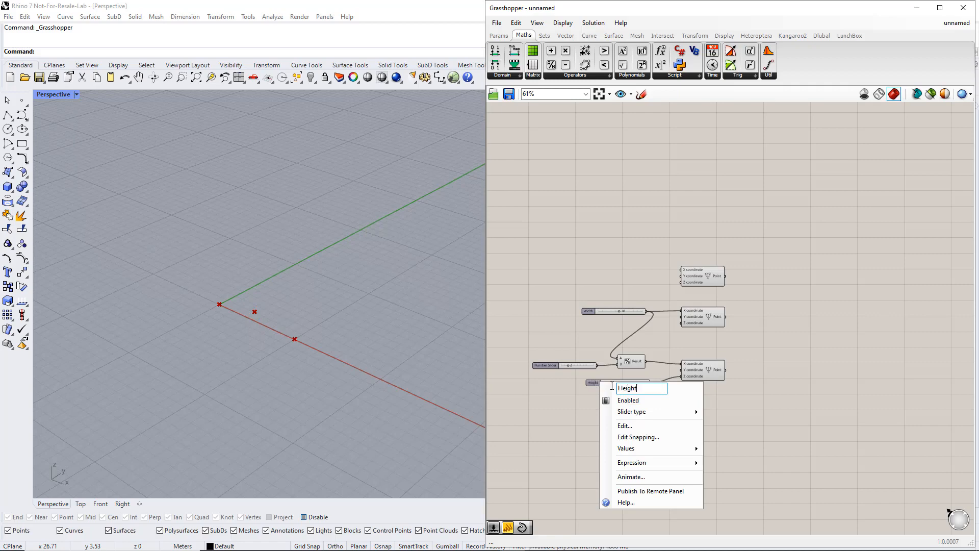
pyautogui.press('Return')
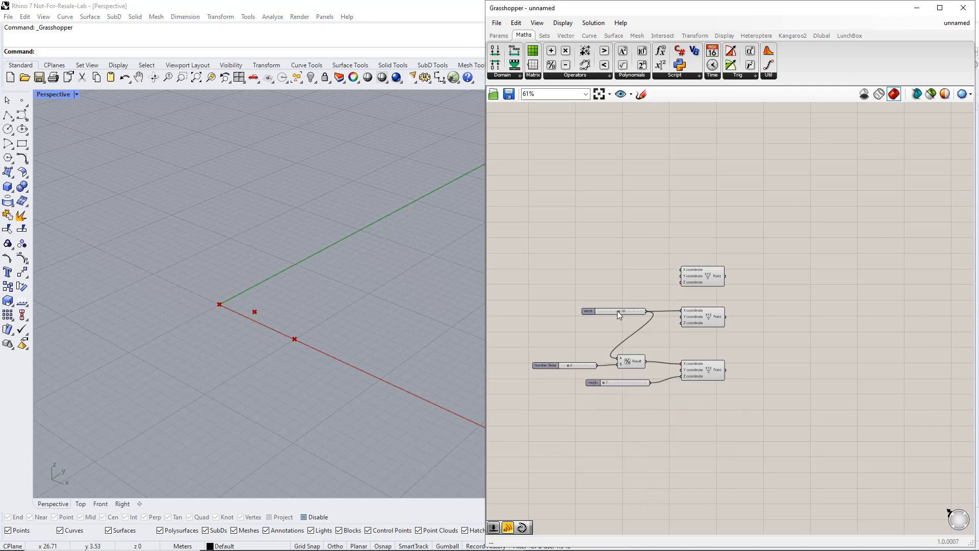
pyautogui.moveTo(619, 310)
pyautogui.mouseDown()
pyautogui.moveTo(610, 309)
pyautogui.moveTo(621, 310)
pyautogui.mouseUp()
pyautogui.moveTo(605, 383); pyautogui.dragTo(608, 382)
# - Place an Interpolate curve component to the right of the three points
pyautogui.click(590, 37)
pyautogui.click(693, 77)
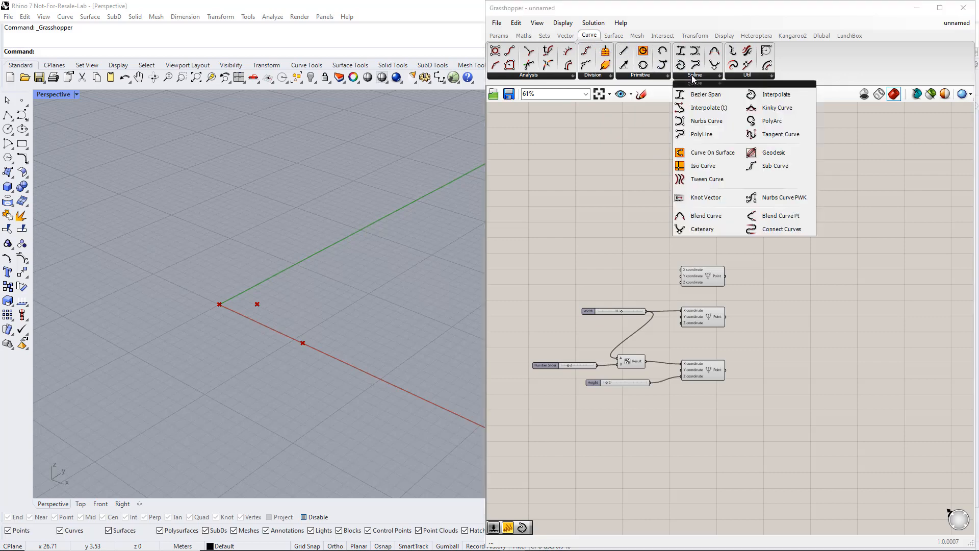
pyautogui.click(769, 97)
pyautogui.click(817, 323)
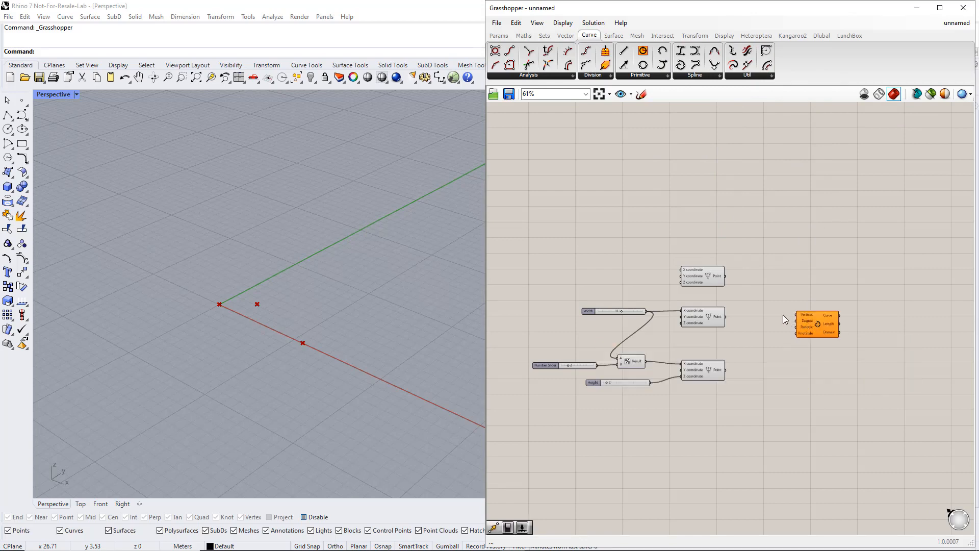
# - Connect the origin point, the raised middle point and the Width end point, in that order, to the Interpolate component's Vertices input
pyautogui.click(710, 280)
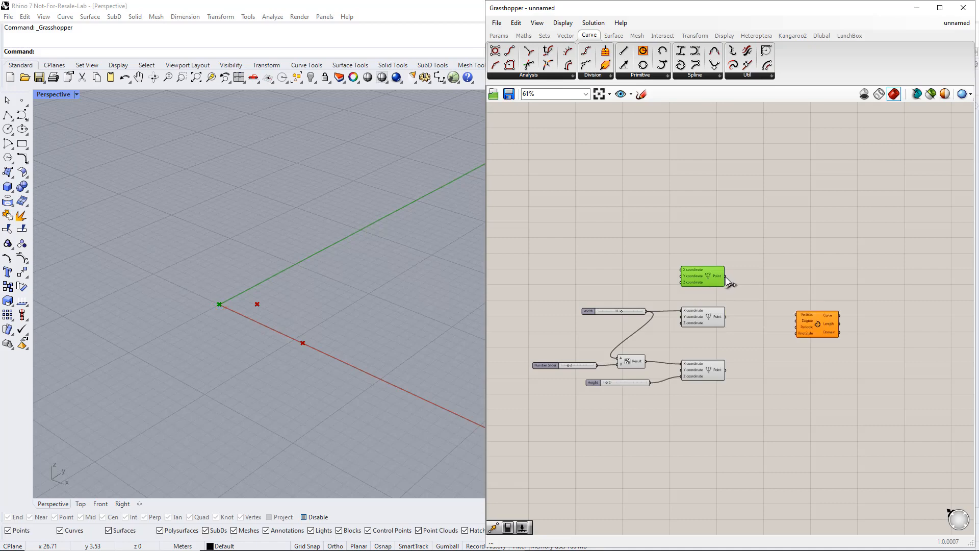
pyautogui.moveTo(726, 276); pyautogui.dragTo(796, 315)
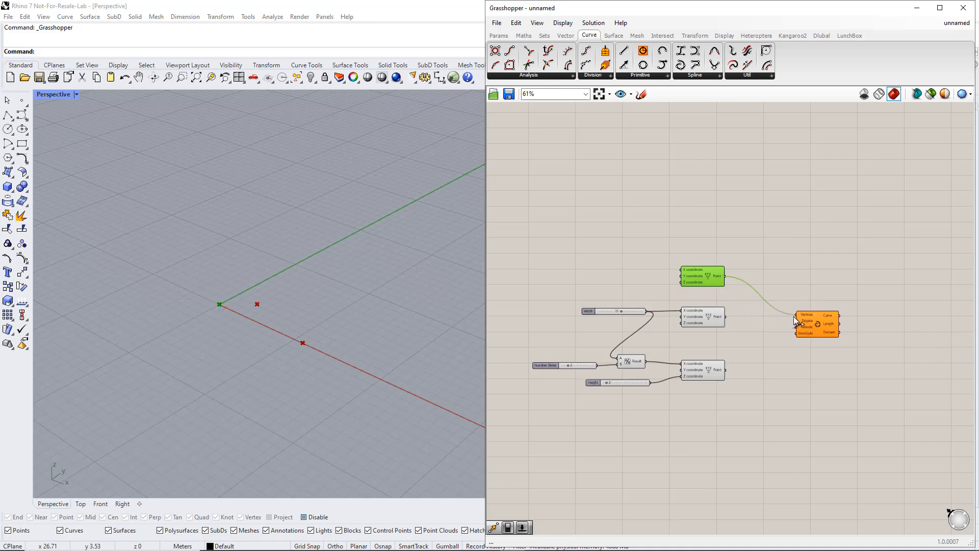
pyautogui.click(706, 318)
pyautogui.click(709, 375)
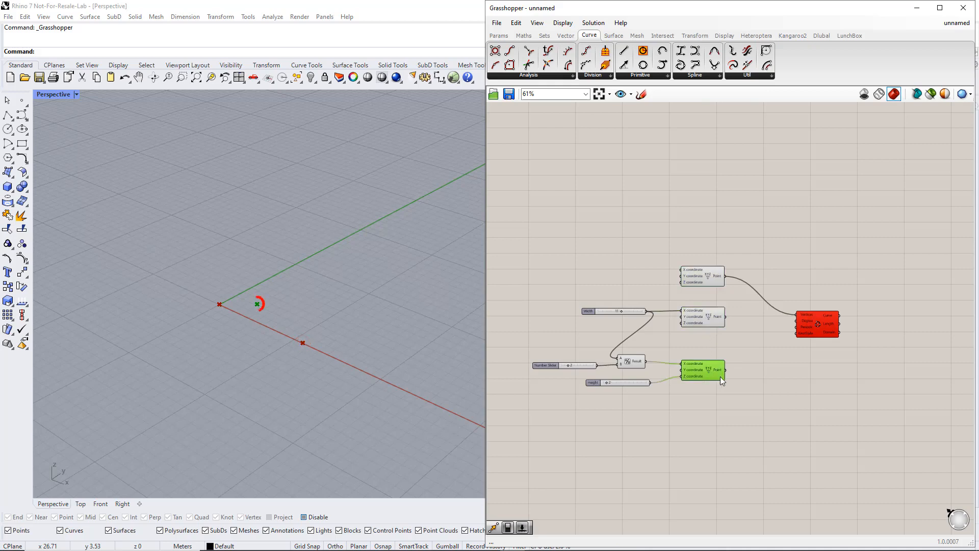
pyautogui.keyDown('shift'); pyautogui.moveTo(726, 370); pyautogui.dragTo(796, 315); pyautogui.keyUp('shift')
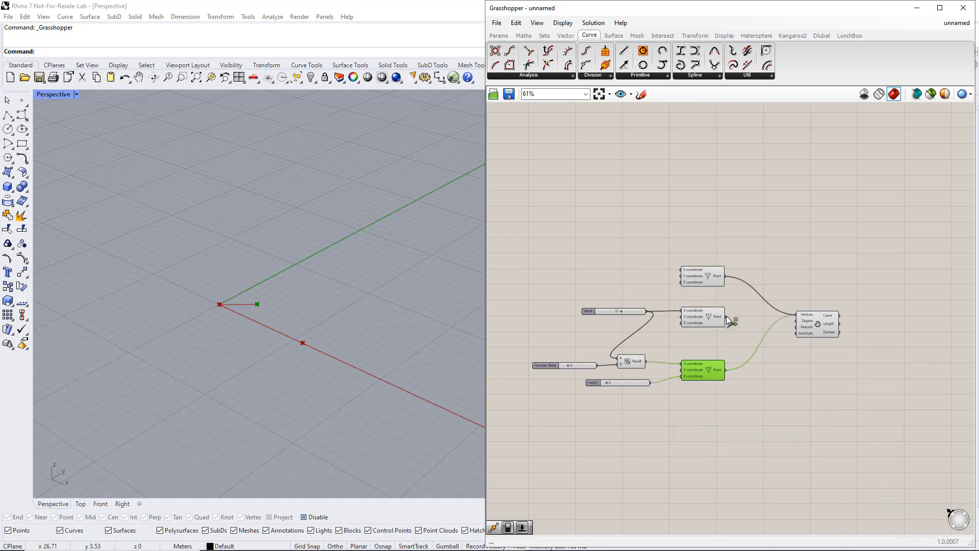
pyautogui.keyDown('shift'); pyautogui.moveTo(726, 316); pyautogui.dragTo(797, 315); pyautogui.keyUp('shift')
pyautogui.click(816, 327)
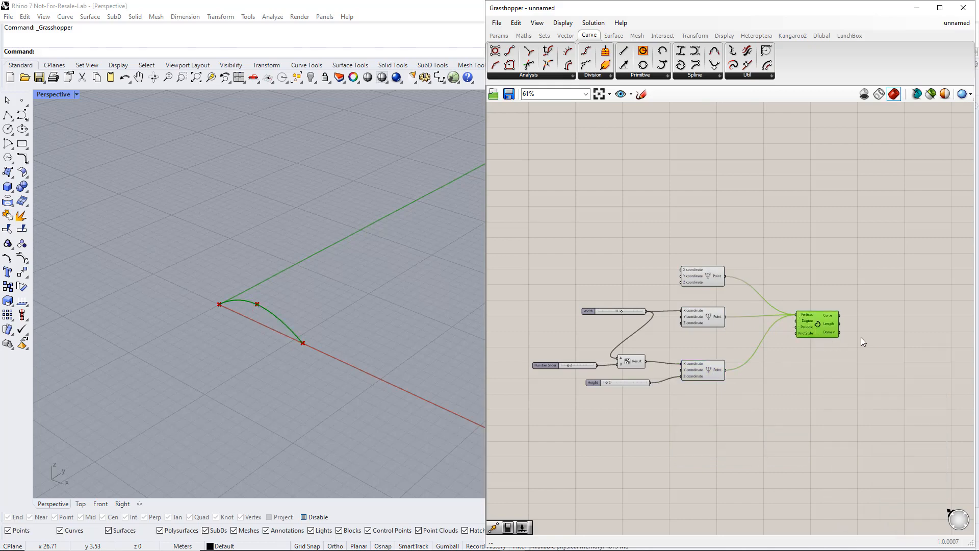
pyautogui.click(890, 335)
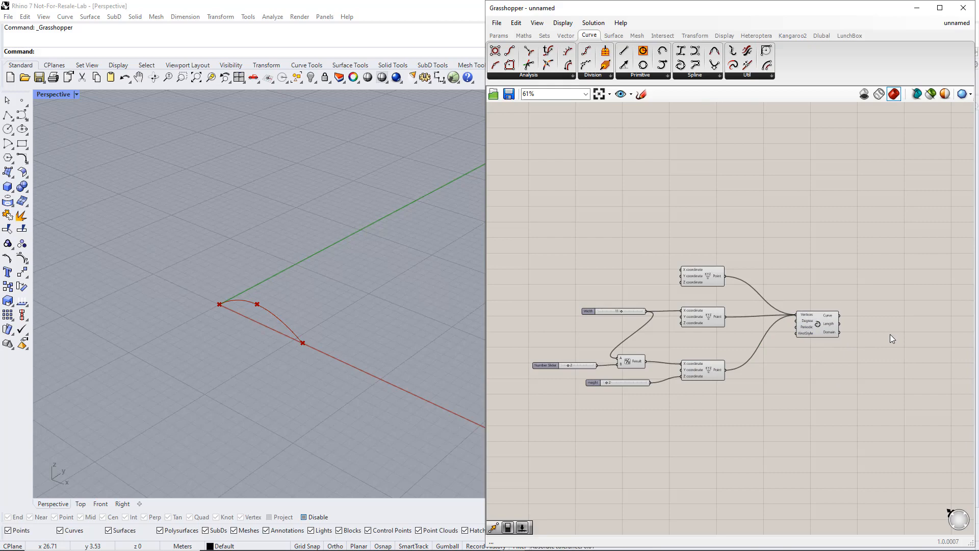
# - Add a Move component, feed the interpolated curve into its Geometry input and position it above and right of the curve component
pyautogui.click(700, 37)
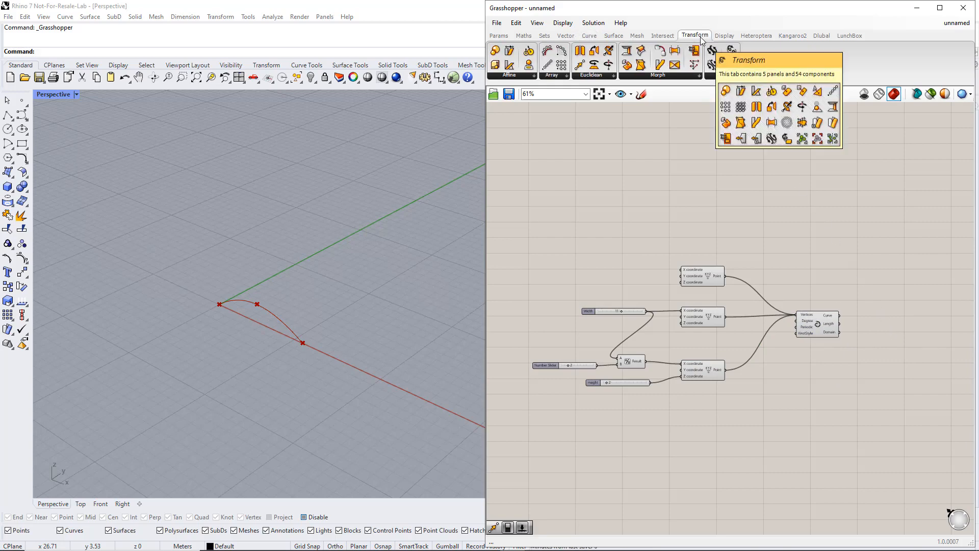
pyautogui.click(601, 76)
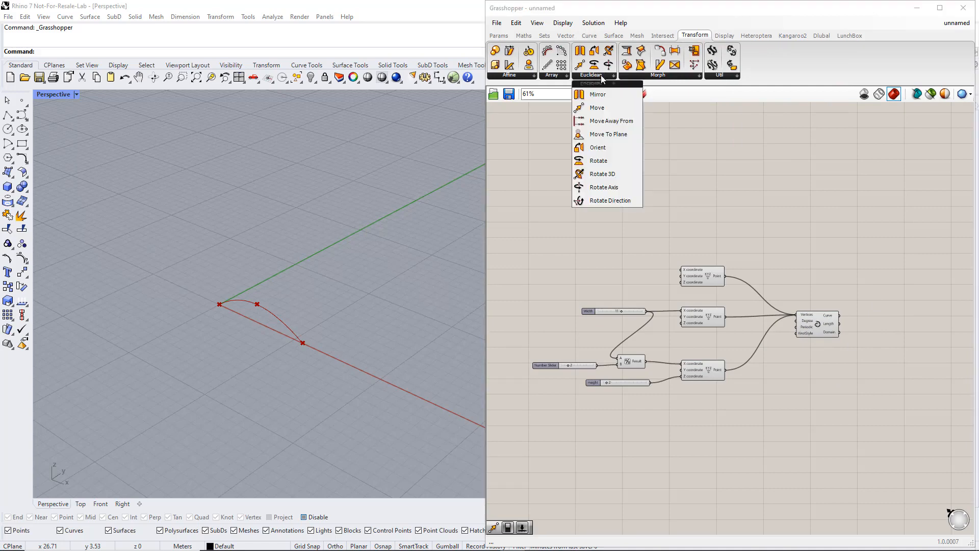
pyautogui.click(600, 111)
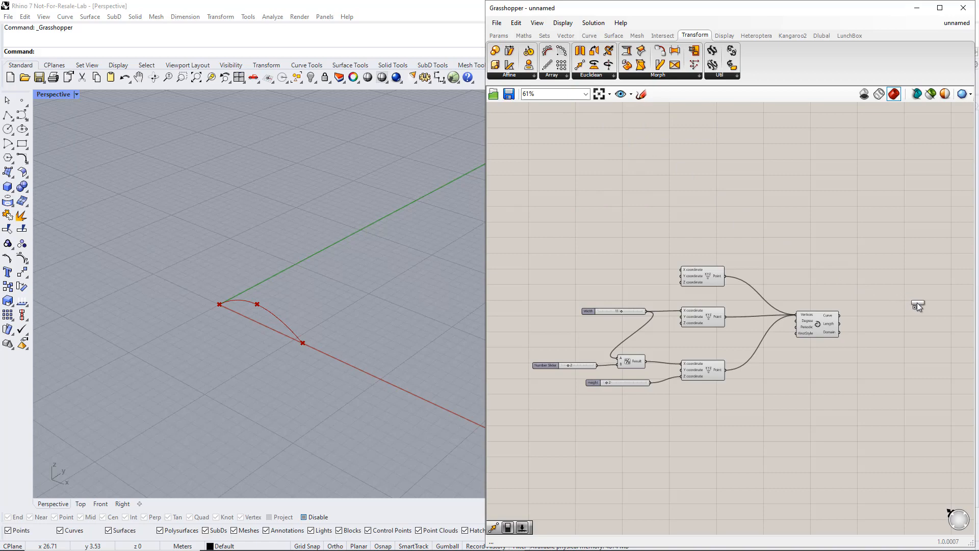
pyautogui.click(924, 315)
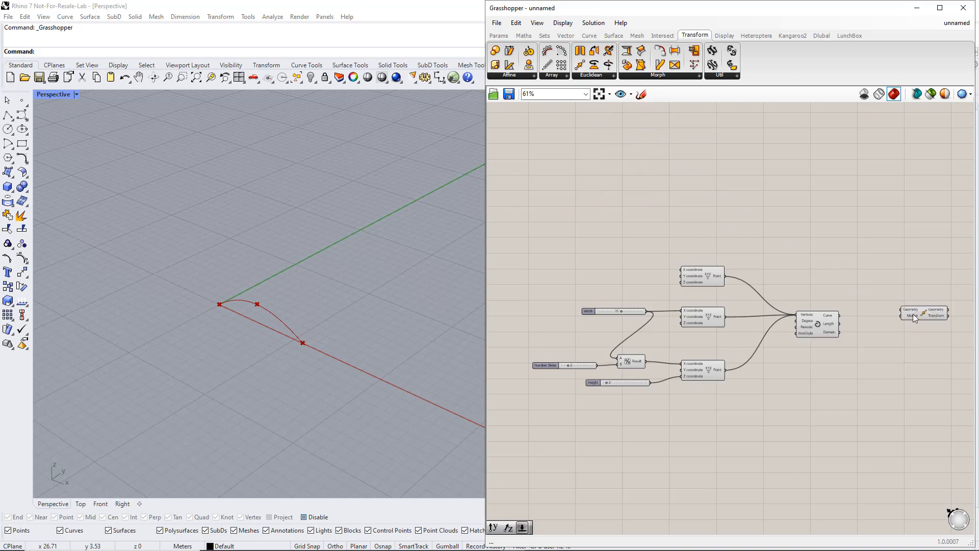
pyautogui.moveTo(841, 316); pyautogui.dragTo(901, 309)
pyautogui.moveTo(917, 314); pyautogui.dragTo(920, 254)
pyautogui.click(919, 264)
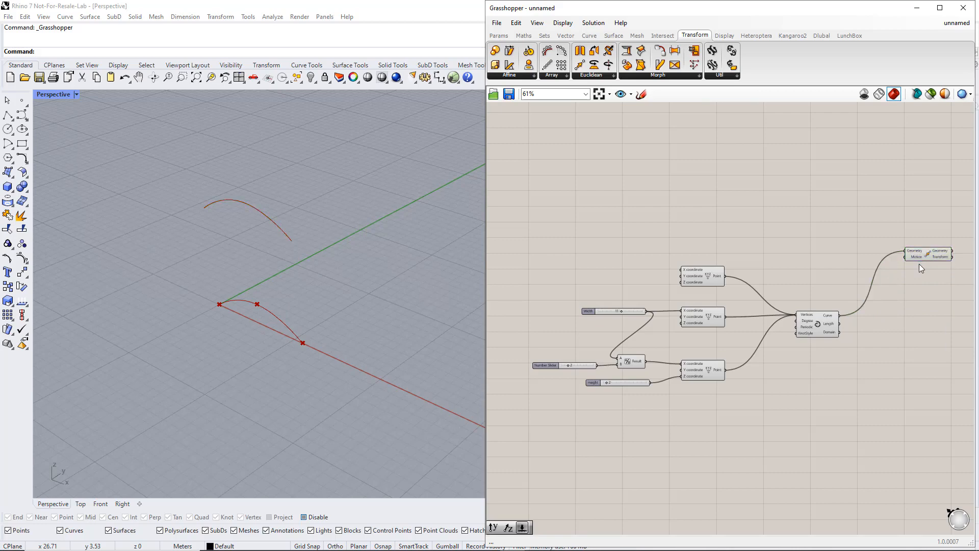
# - Place a Unit Y vector component just left of the Move component
pyautogui.click(569, 36)
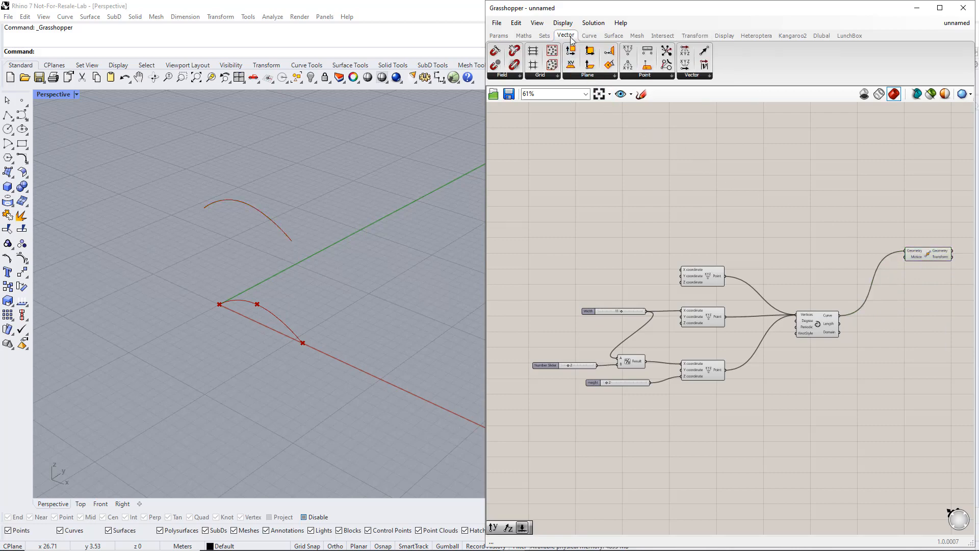
pyautogui.click(700, 76)
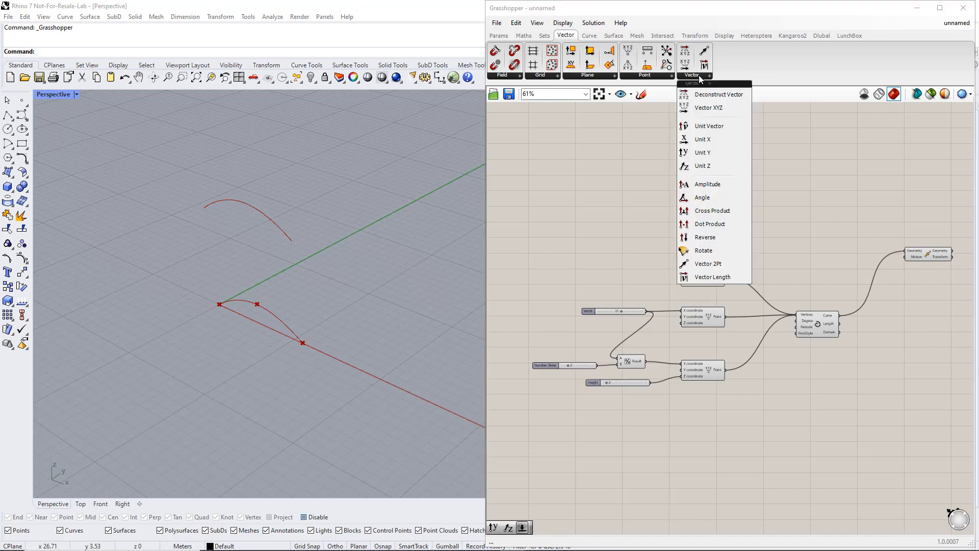
pyautogui.click(710, 153)
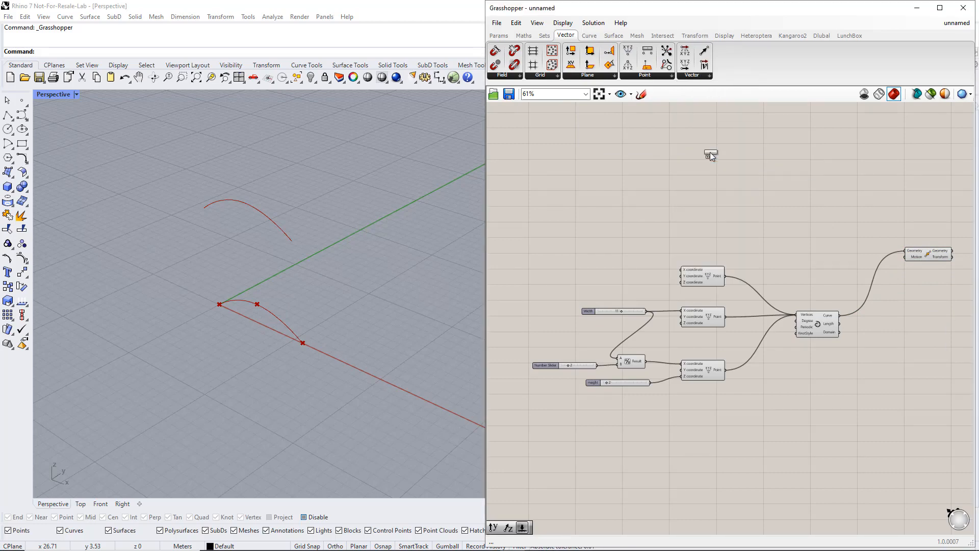
pyautogui.click(837, 255)
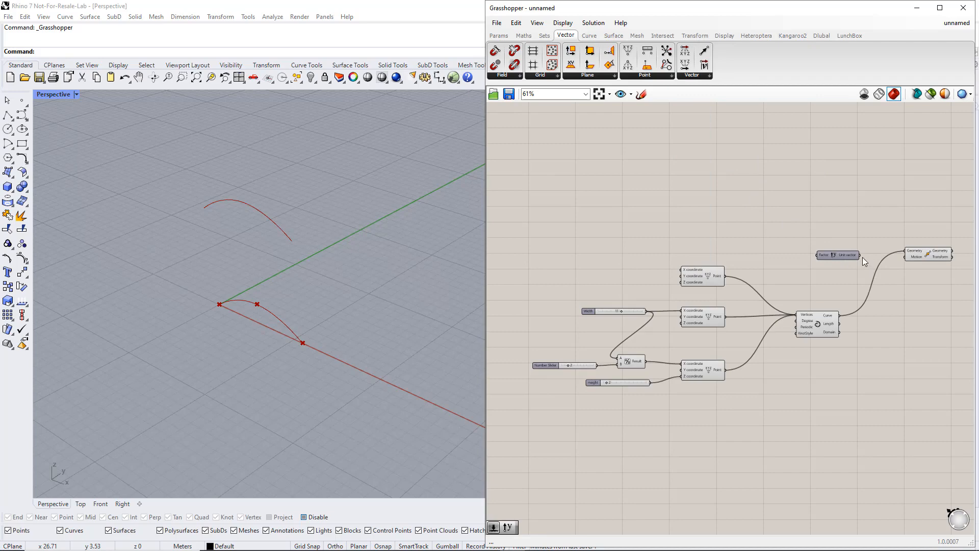
# - Feed the Unit Y vector into the Move component's Motion input and drive its Factor with a new 1 to 30 number slider
pyautogui.moveTo(860, 255)
pyautogui.mouseDown()
pyautogui.moveTo(906, 257)
pyautogui.moveTo(865, 259)
pyautogui.mouseUp()
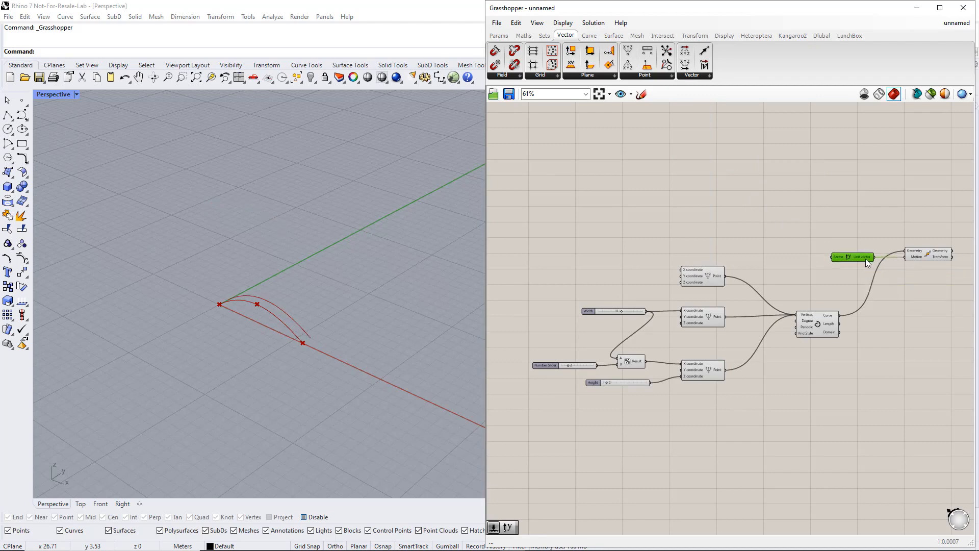
pyautogui.doubleClick(782, 253)
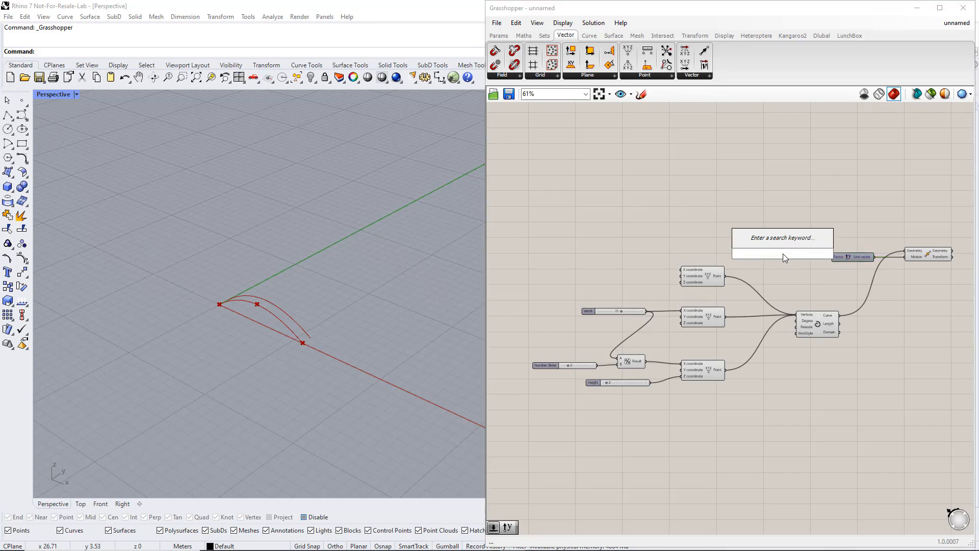
pyautogui.write('1<30')
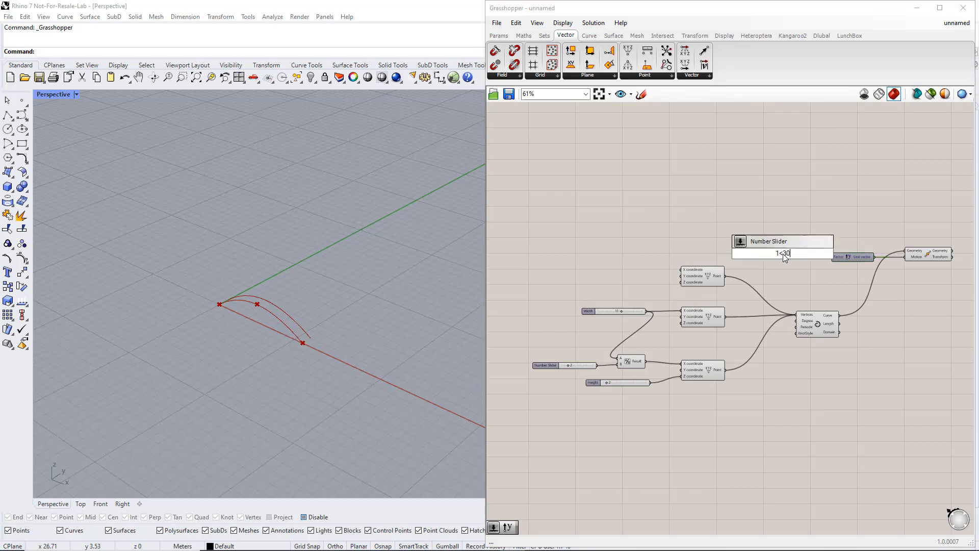
pyautogui.press('Return')
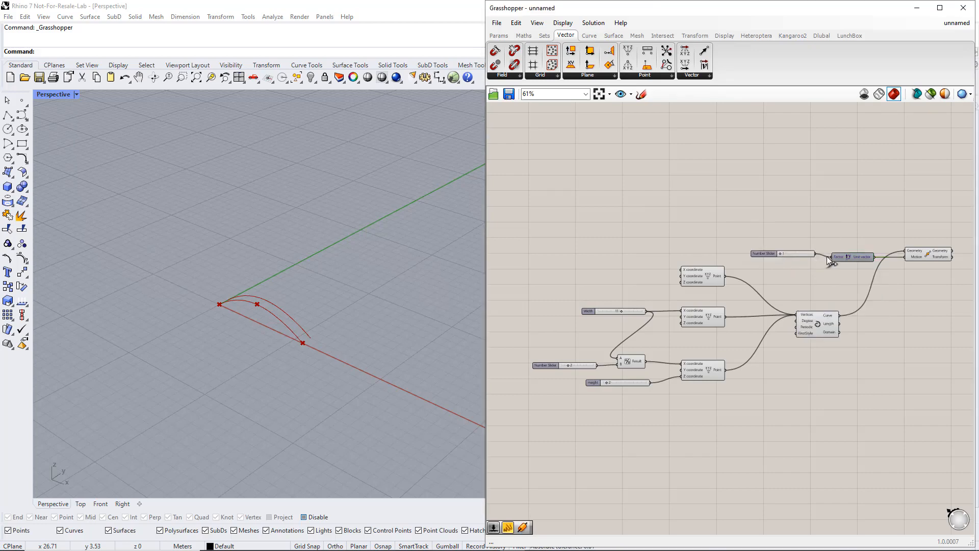
# - Rename the number slider feeding the Unit Y vector to Length
pyautogui.rightClick(767, 253)
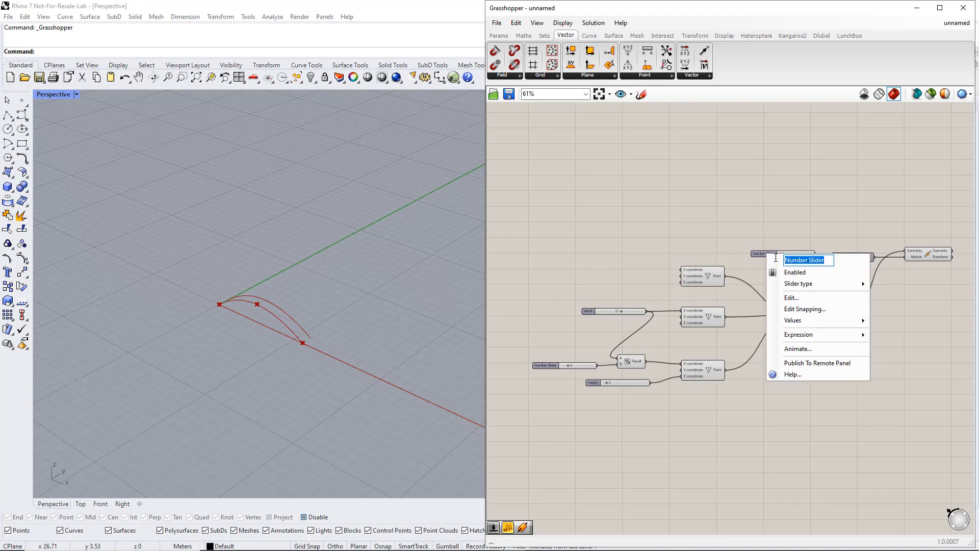
pyautogui.write('Length')
pyautogui.press('Return')
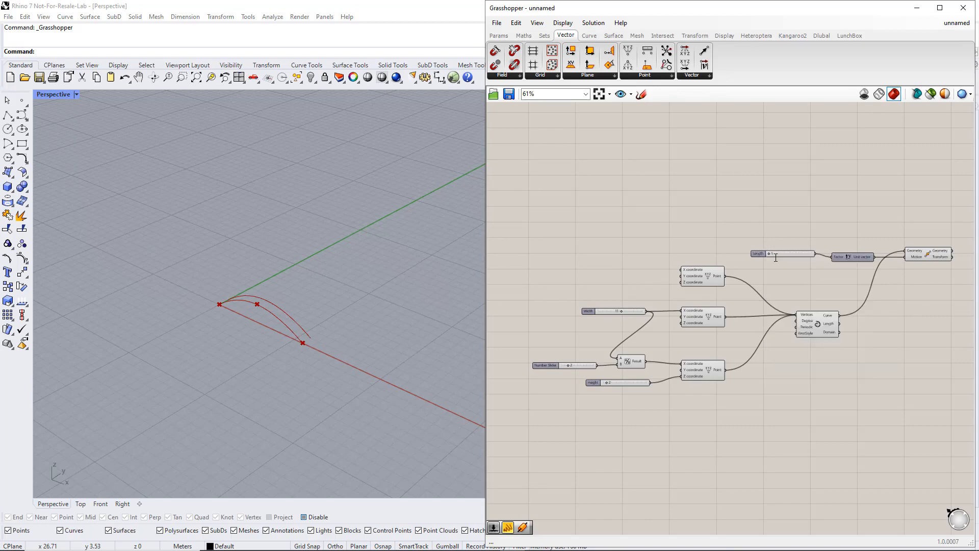
# - Duplicate the Move component into a column of four and make the origin point the second one's Geometry input
pyautogui.moveTo(918, 299); pyautogui.dragTo(844, 254, button='right')
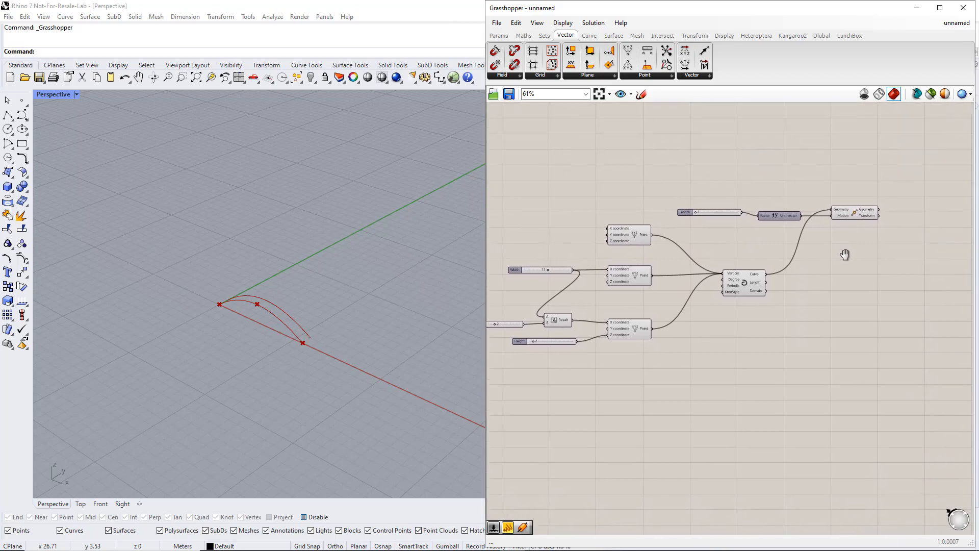
pyautogui.moveTo(857, 217); pyautogui.dragTo(871, 323)
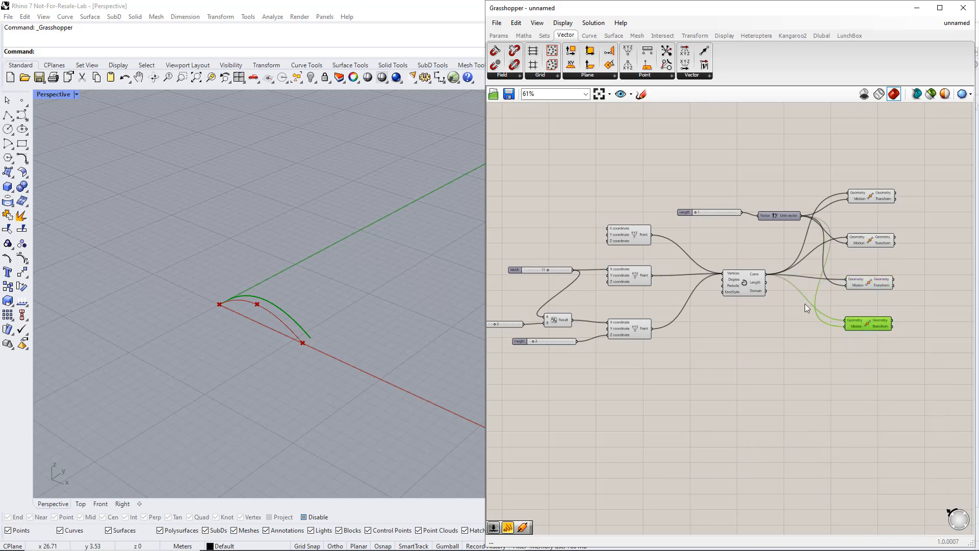
pyautogui.click(643, 235)
pyautogui.moveTo(652, 235); pyautogui.dragTo(853, 242)
pyautogui.click(869, 240)
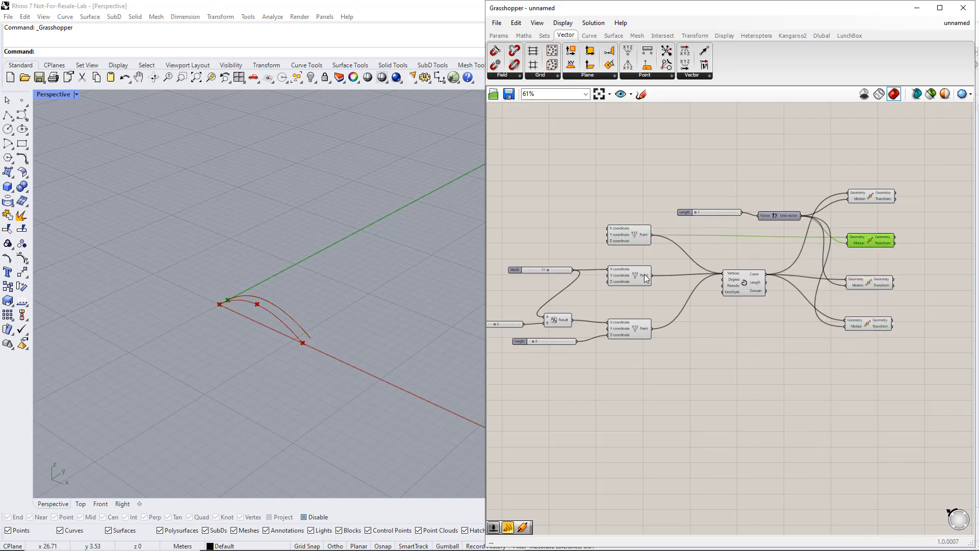
# - Set the Width slider to 12 and the Length slider to about 20
pyautogui.moveTo(547, 271); pyautogui.dragTo(550, 269)
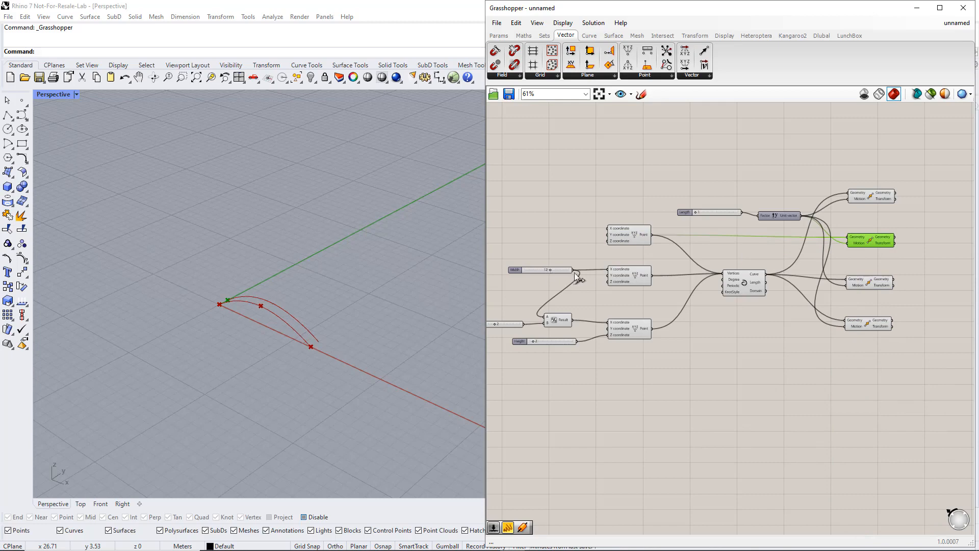
pyautogui.moveTo(695, 213); pyautogui.dragTo(723, 210)
pyautogui.click(720, 232)
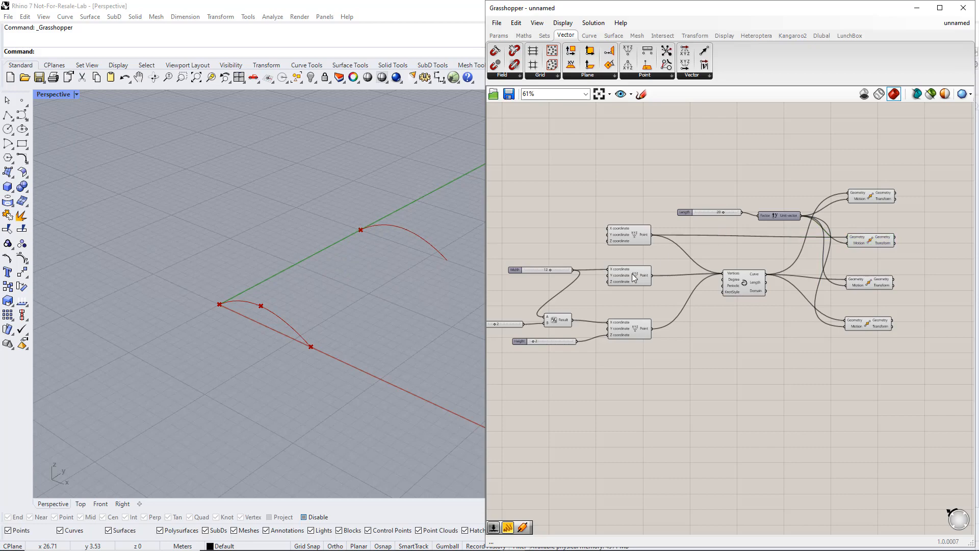
# - Replace the Geometry input of the third Move with the Width end point and of the fourth with the raised middle point
pyautogui.click(633, 275)
pyautogui.moveTo(652, 276); pyautogui.dragTo(846, 284)
pyautogui.click(632, 329)
pyautogui.moveTo(651, 328); pyautogui.dragTo(846, 327)
pyautogui.click(864, 324)
pyautogui.click(913, 361)
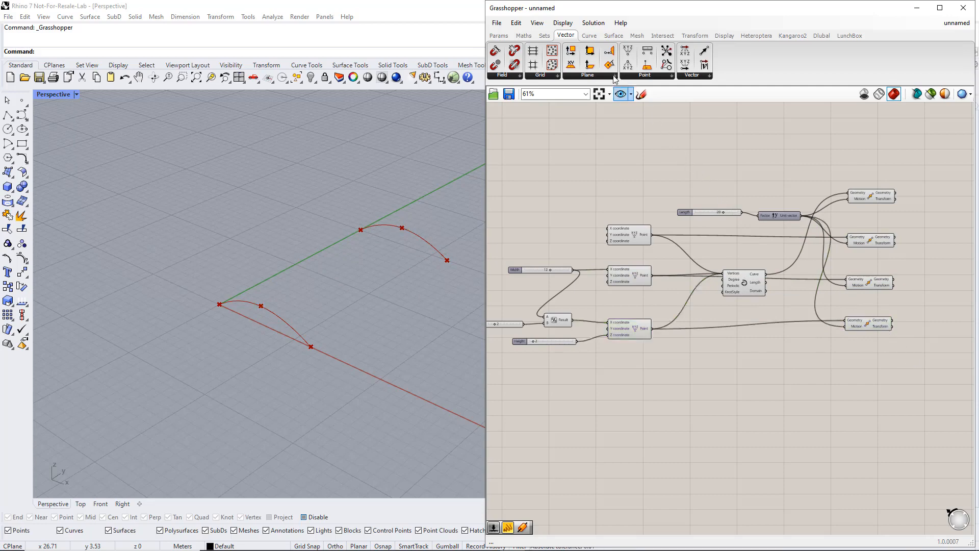
# - Place a Line component below and to the right of the four Move components
pyautogui.click(589, 35)
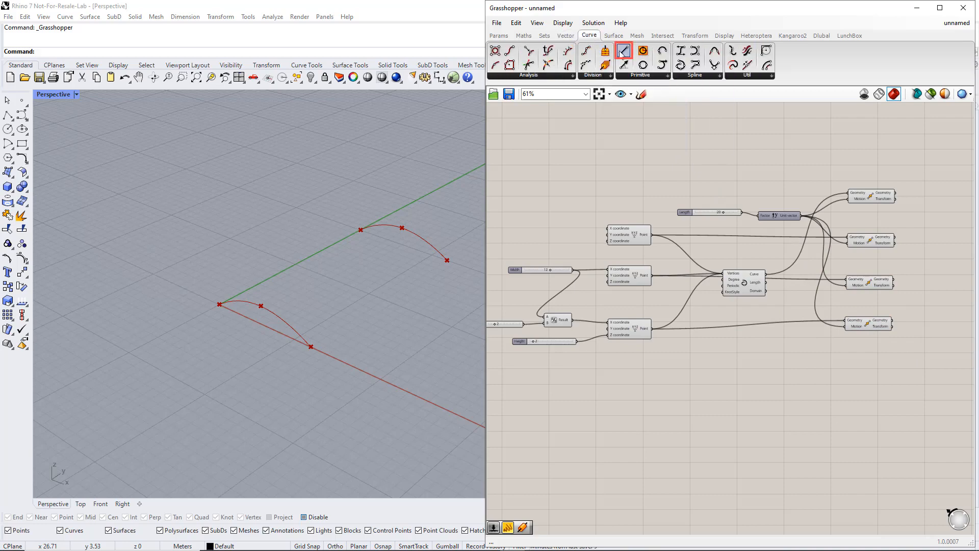
pyautogui.moveTo(624, 51); pyautogui.dragTo(940, 361)
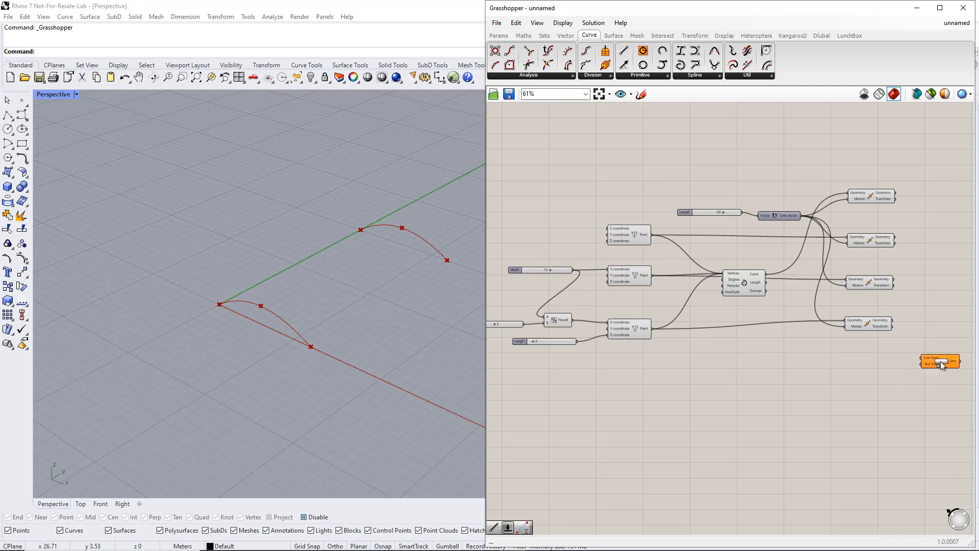
pyautogui.moveTo(937, 370); pyautogui.dragTo(876, 365, button='right')
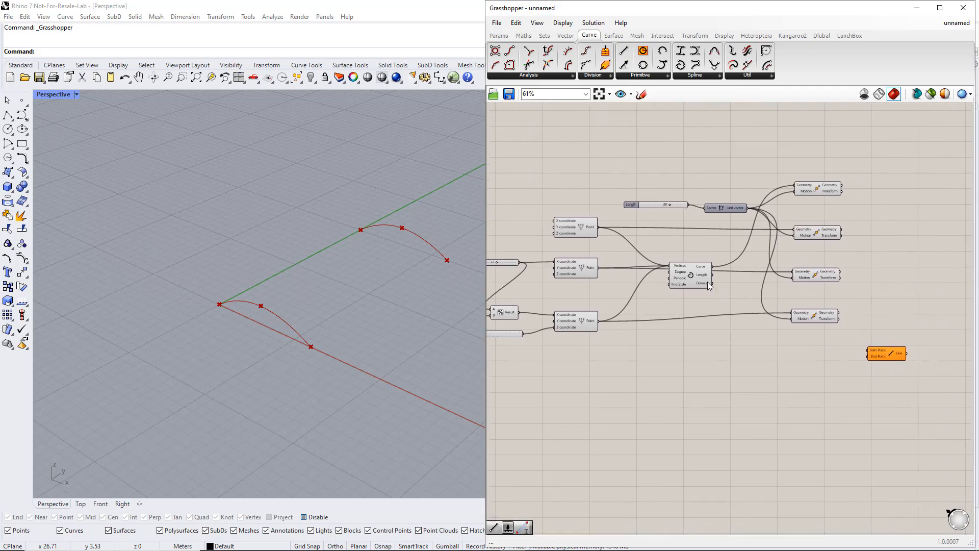
# - Connect the origin point as the Line's Start Point and its moved copy as the End Point, and duplicate the Line component below
pyautogui.click(586, 227)
pyautogui.moveTo(597, 227); pyautogui.dragTo(868, 351)
pyautogui.moveTo(842, 230); pyautogui.dragTo(885, 382)
pyautogui.click(882, 353)
# - Rewire the second Line from the Width end point to its moved copy and duplicate the component below for a third Line
pyautogui.click(587, 272)
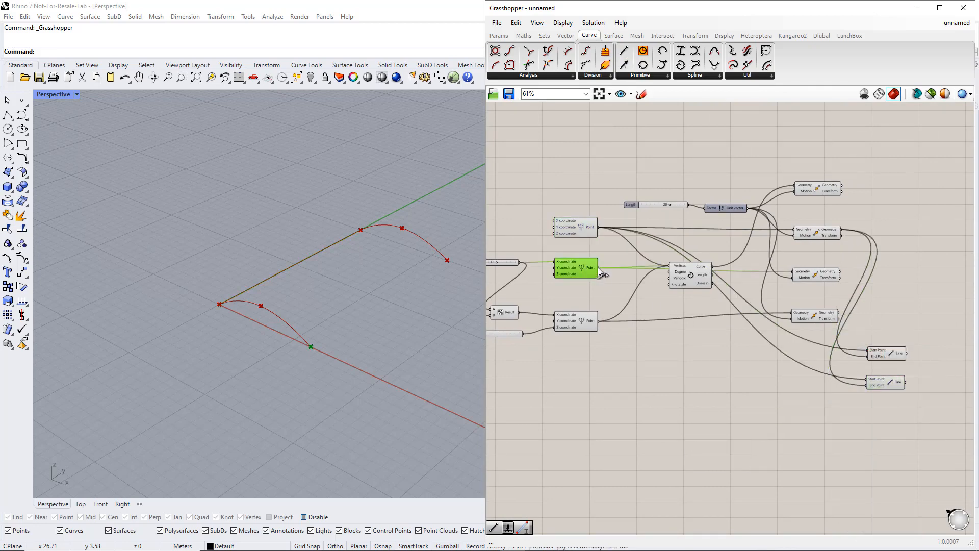
pyautogui.moveTo(597, 267); pyautogui.dragTo(868, 379)
pyautogui.click(835, 274)
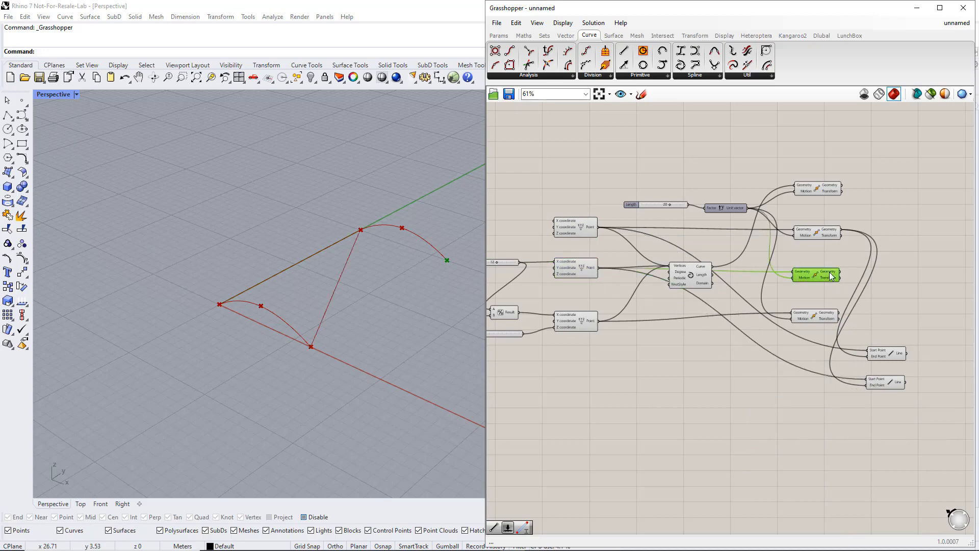
pyautogui.moveTo(841, 272); pyautogui.dragTo(885, 412)
pyautogui.click(886, 383)
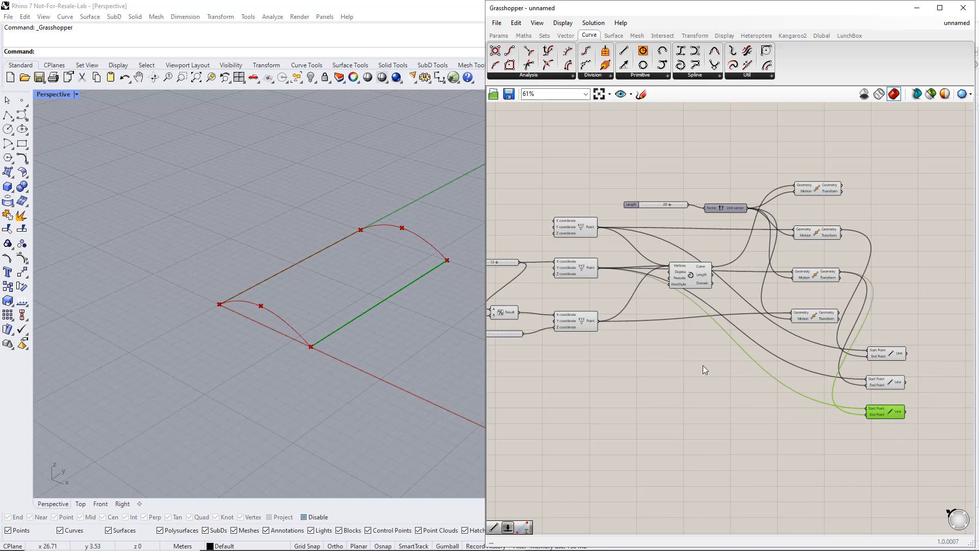
# - Rewire the third Line from the raised middle point to its moved copy, and select all three Lines to check them
pyautogui.click(583, 323)
pyautogui.moveTo(598, 323); pyautogui.dragTo(864, 408)
pyautogui.click(824, 317)
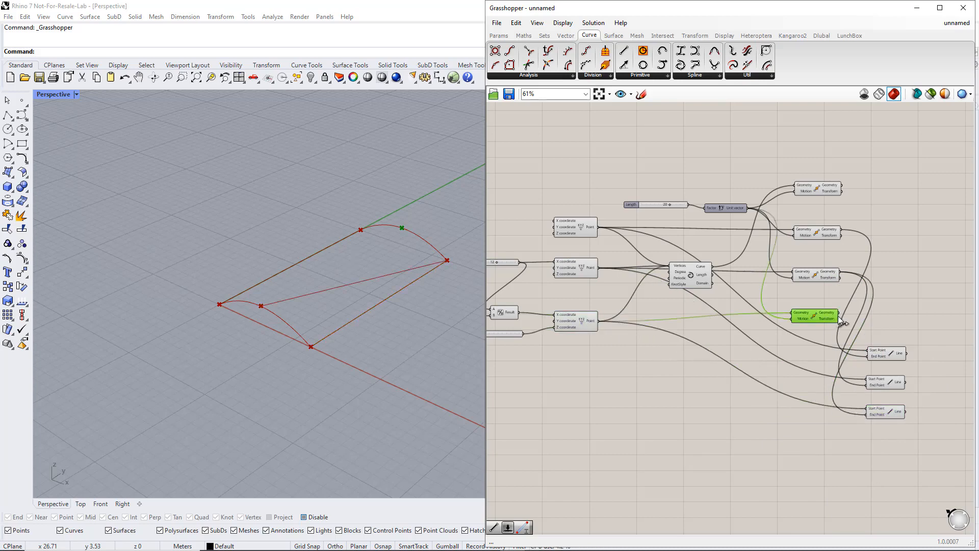
pyautogui.moveTo(839, 313); pyautogui.dragTo(863, 413)
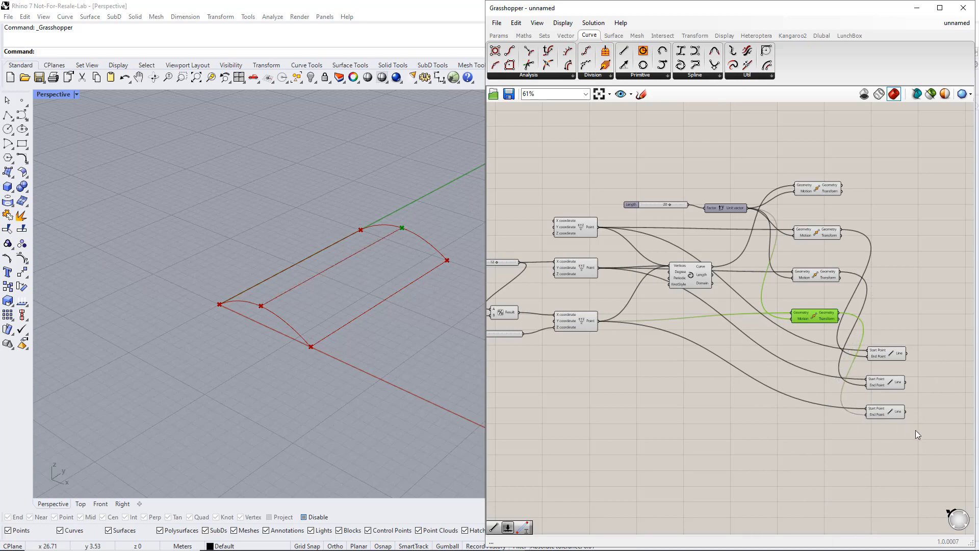
pyautogui.moveTo(916, 430); pyautogui.dragTo(883, 340)
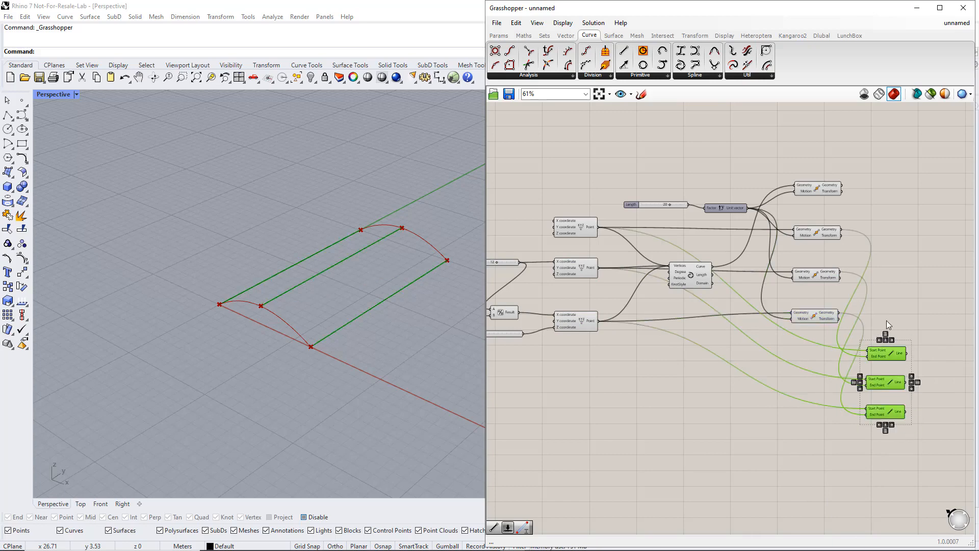
pyautogui.click(887, 322)
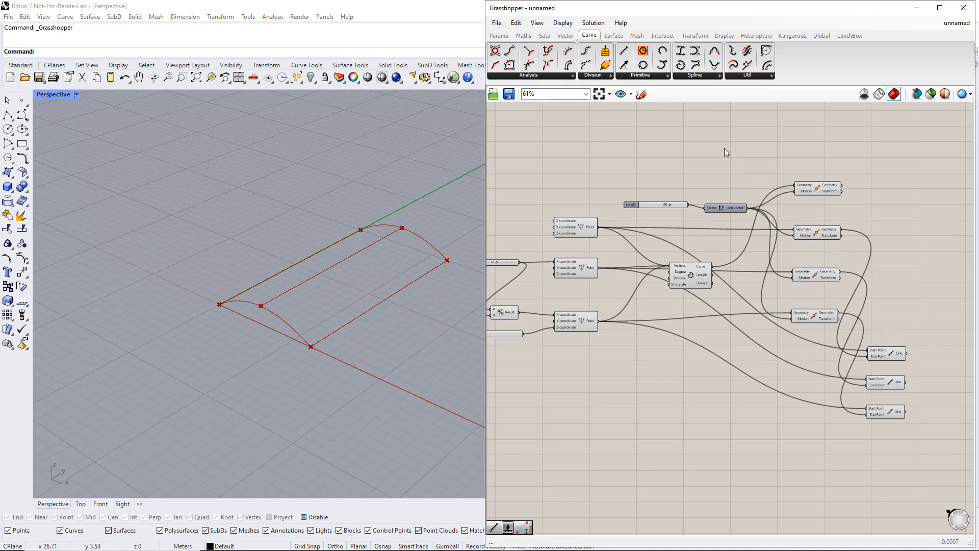
# - Place a Loft component above and to the right of the first Move component
pyautogui.click(612, 37)
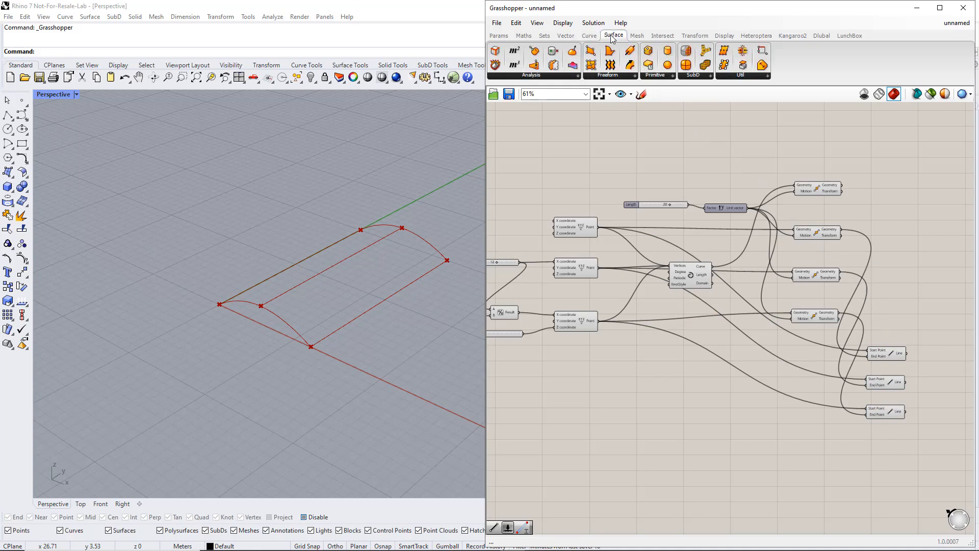
pyautogui.click(617, 79)
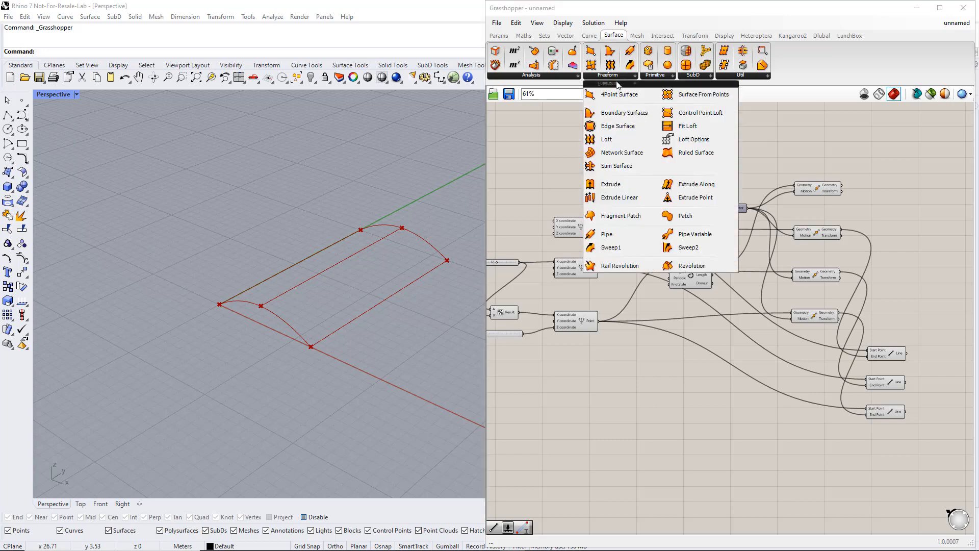
pyautogui.click(612, 140)
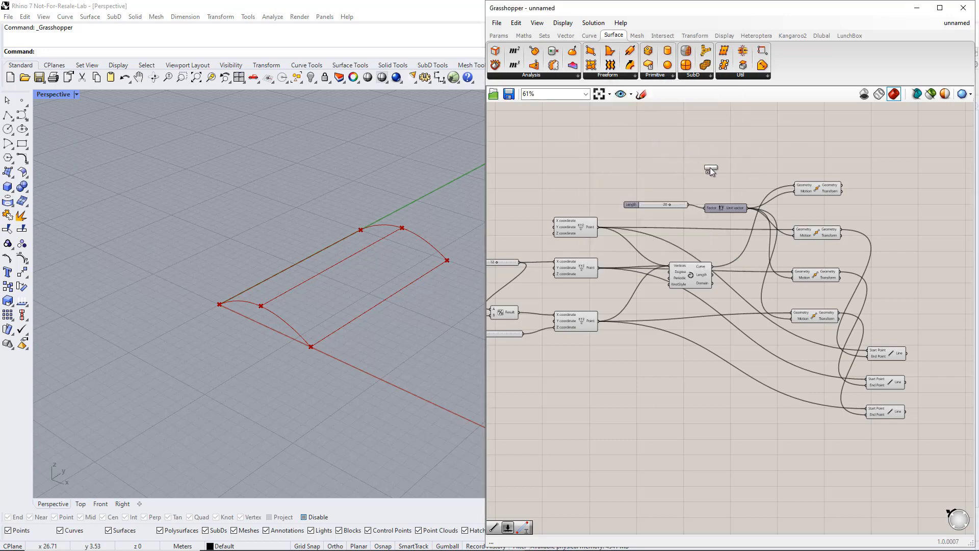
pyautogui.click(910, 163)
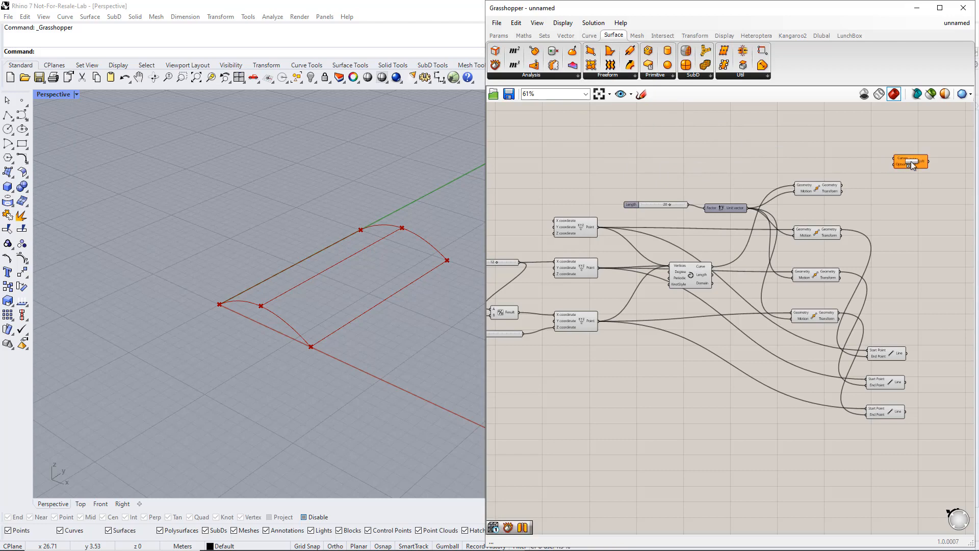
# - Feed both the interpolated curve and its moved copy into the Loft component's Curves input
pyautogui.click(689, 277)
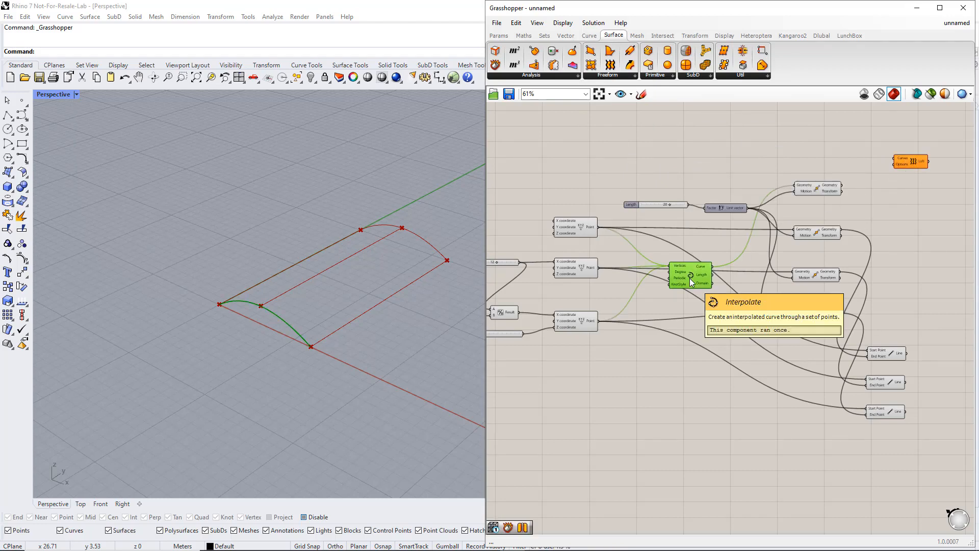
pyautogui.moveTo(712, 266); pyautogui.dragTo(894, 159)
pyautogui.click(832, 192)
pyautogui.keyDown('shift'); pyautogui.moveTo(842, 192); pyautogui.dragTo(911, 166); pyautogui.keyUp('shift')
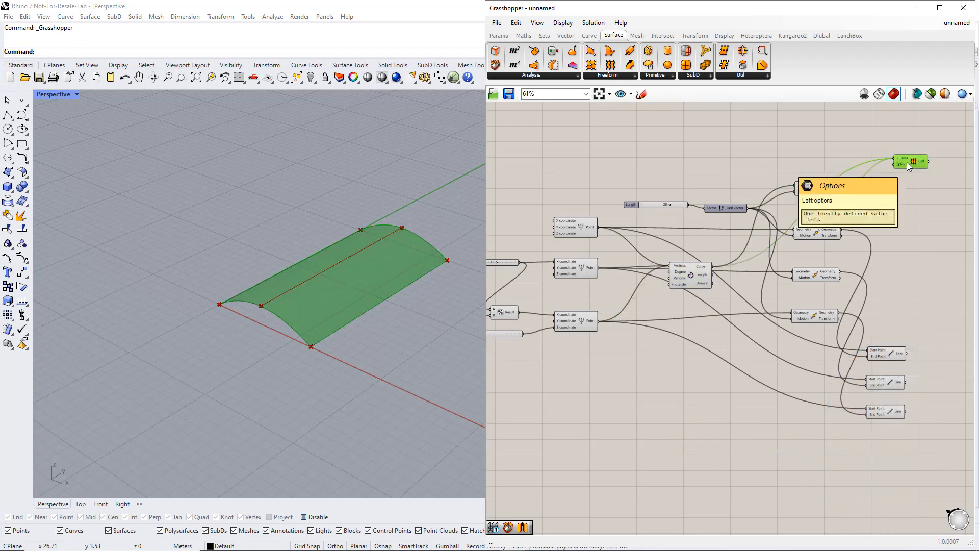
# - Set the Length slider to 11 and highlight the geometry of the Move, Line and Loft components
pyautogui.moveTo(669, 204); pyautogui.dragTo(655, 206)
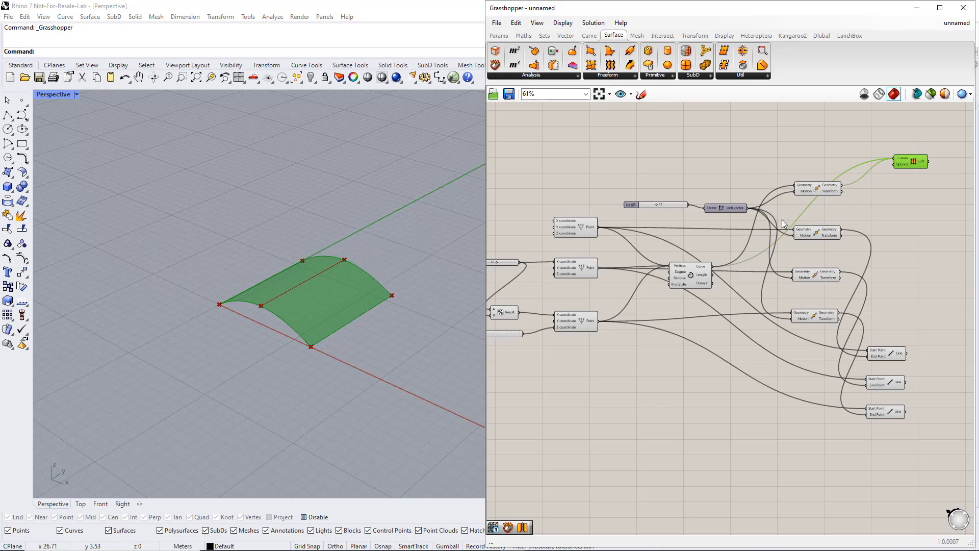
pyautogui.click(904, 241)
pyautogui.moveTo(943, 422); pyautogui.dragTo(811, 149)
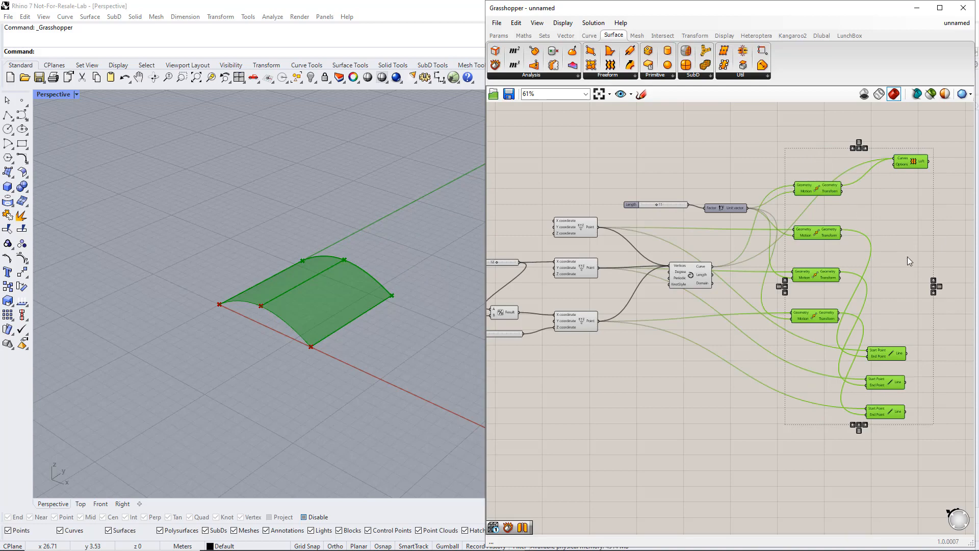
pyautogui.moveTo(907, 256); pyautogui.dragTo(805, 277, button='right')
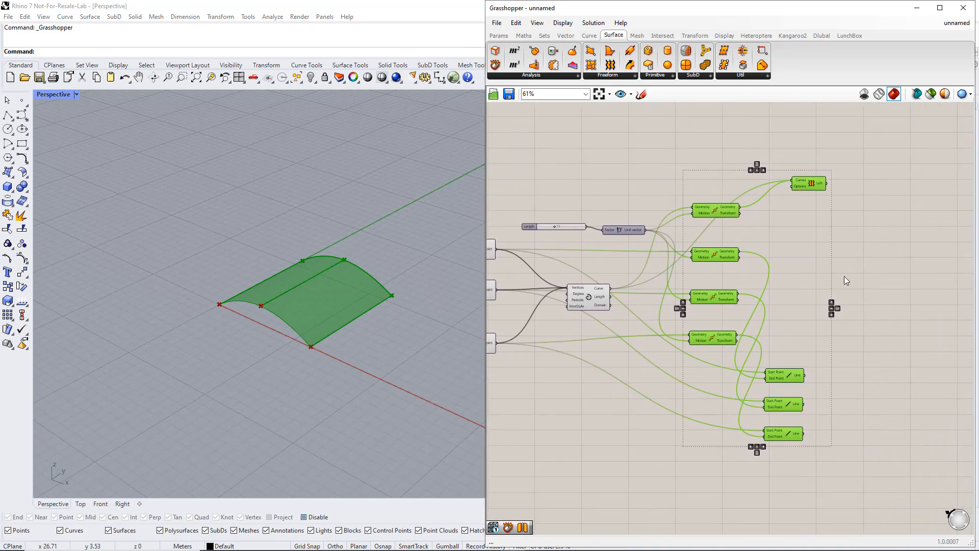
pyautogui.click(893, 279)
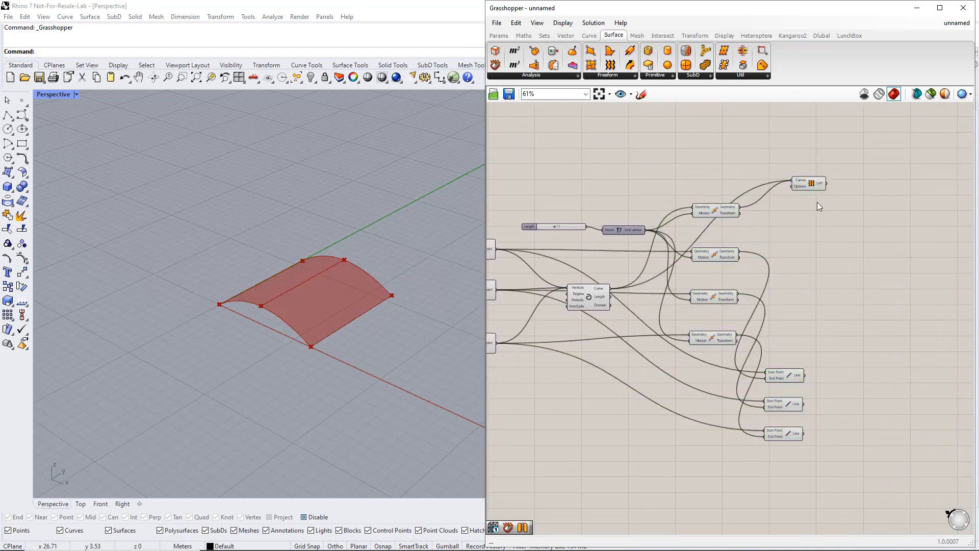
# - Place a Mirror component to the right of the Loft component
pyautogui.click(695, 36)
pyautogui.click(612, 75)
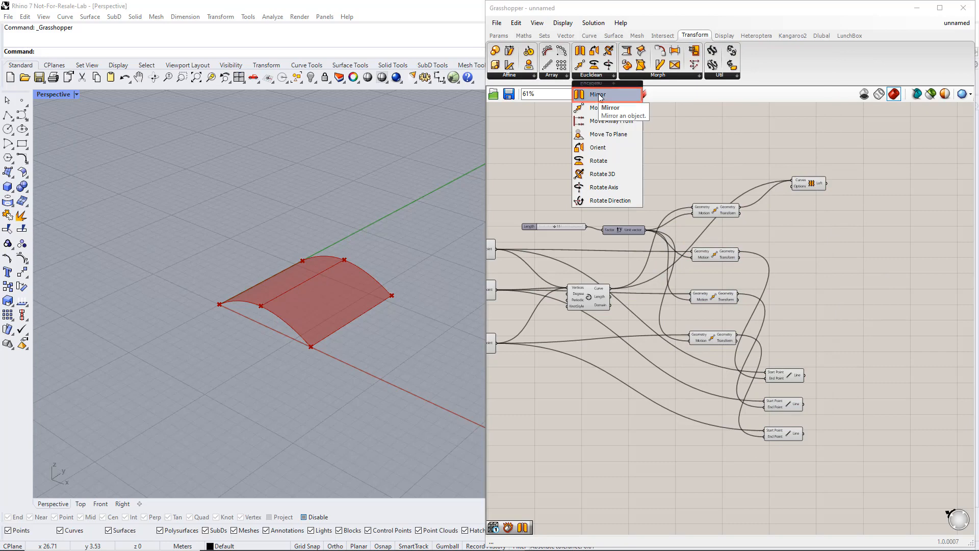
pyautogui.moveTo(600, 93); pyautogui.dragTo(903, 183)
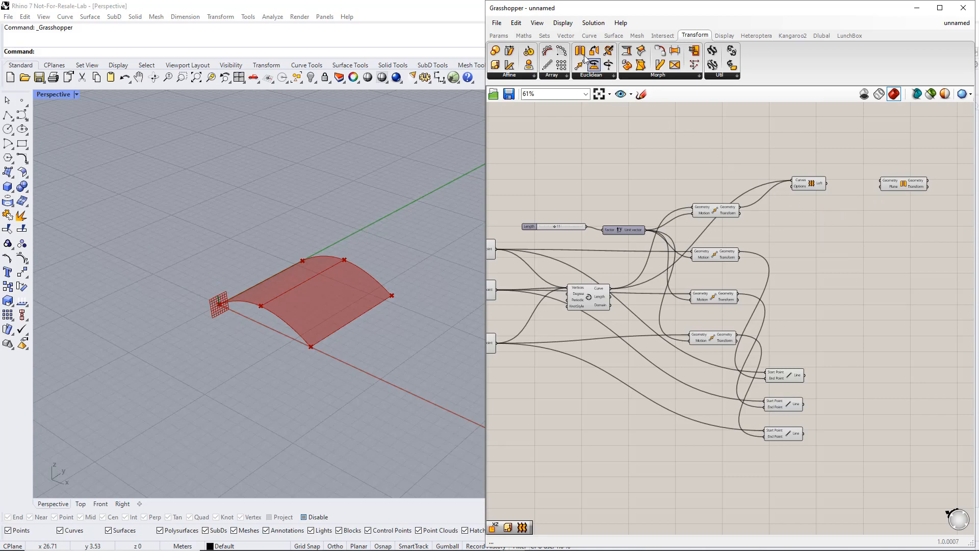
# - Add an XZ Plane component below the Loft and feed it into the Mirror's Plane input, with the Loft as its Geometry
pyautogui.click(565, 36)
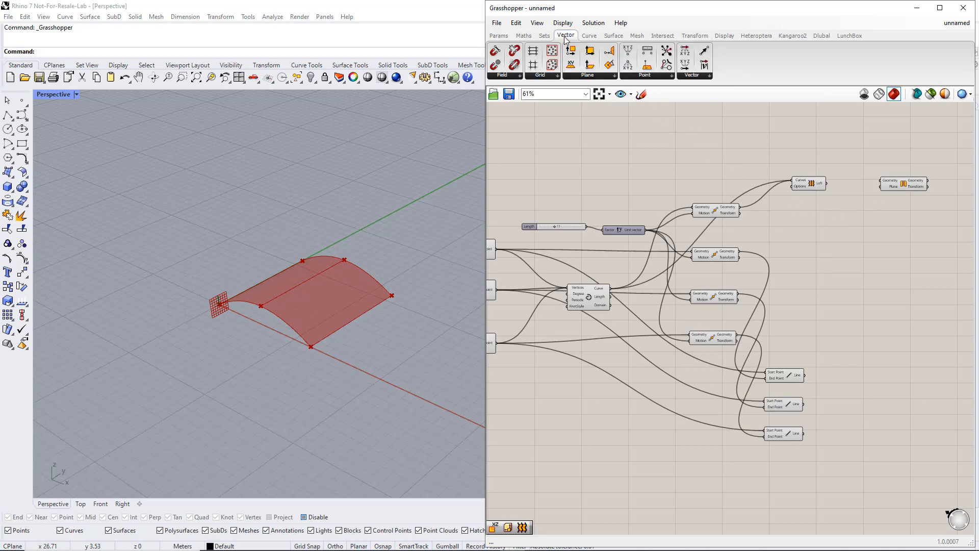
pyautogui.click(585, 76)
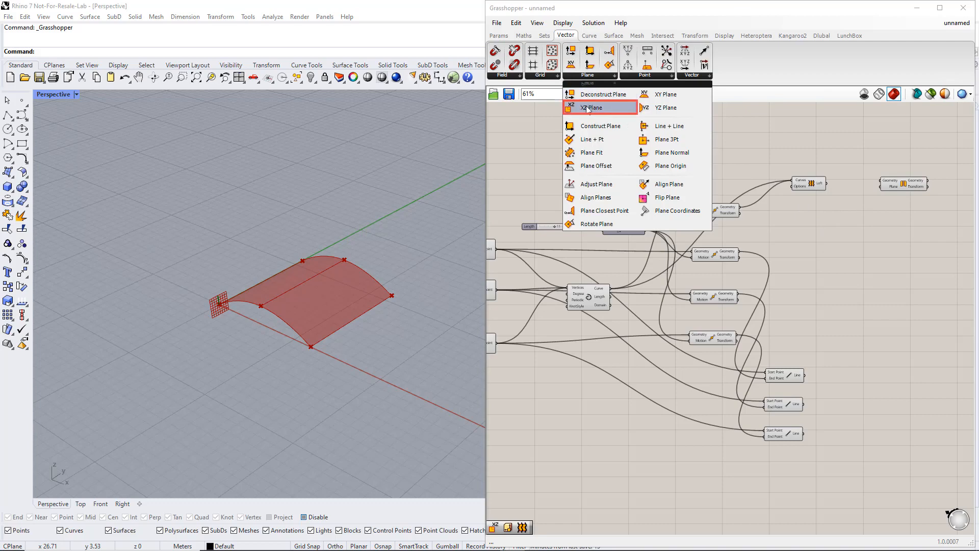
pyautogui.moveTo(588, 109); pyautogui.dragTo(681, 186)
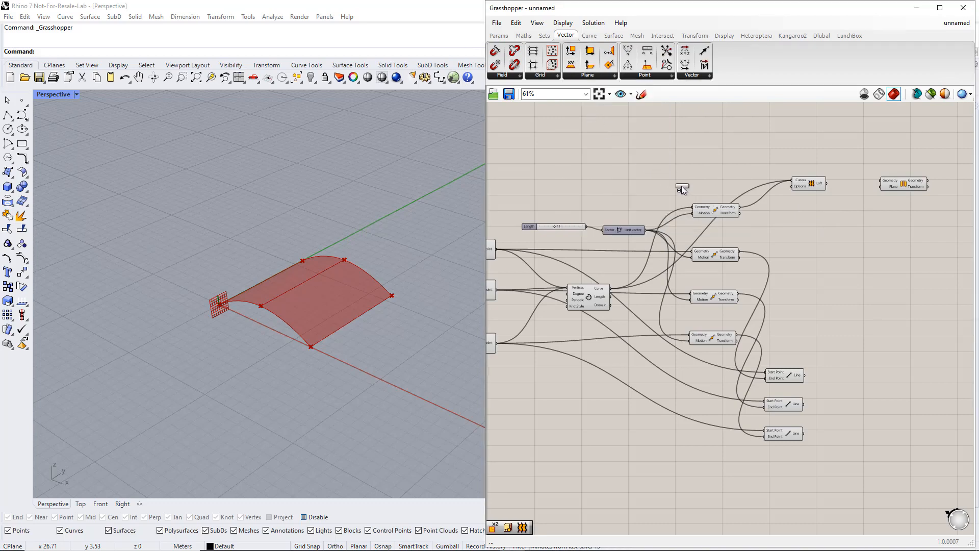
pyautogui.moveTo(824, 212); pyautogui.dragTo(880, 186)
pyautogui.click(837, 212)
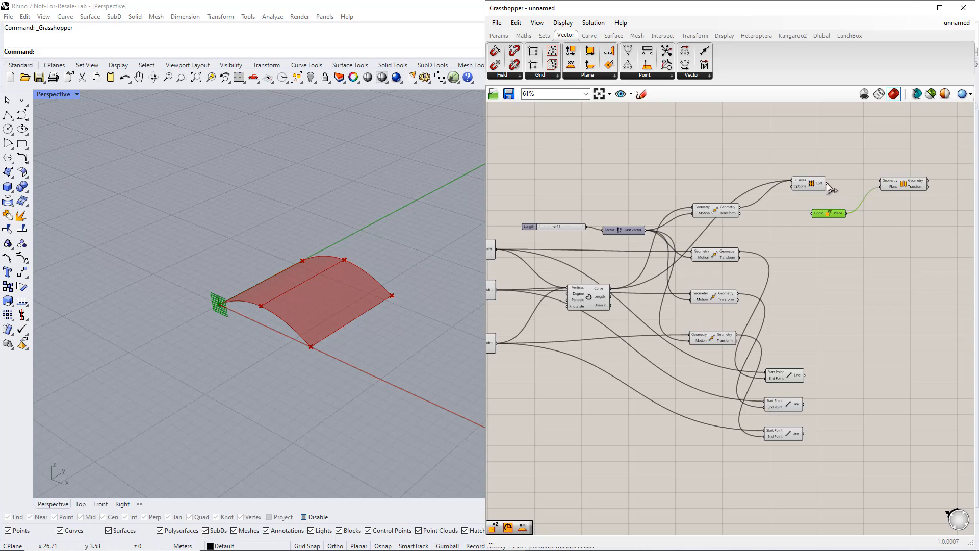
pyautogui.moveTo(827, 184); pyautogui.dragTo(879, 181)
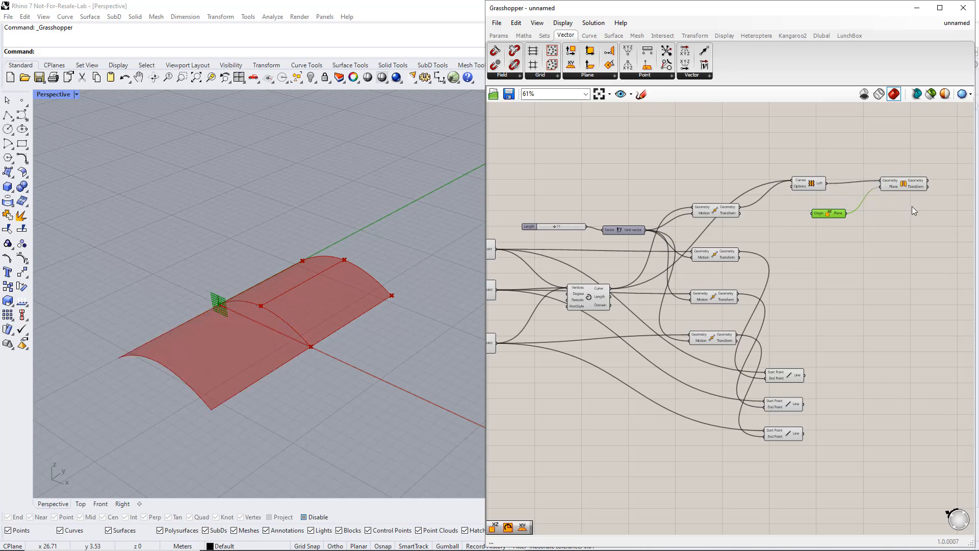
# - Make seven copies of the Mirror component in a column below the original
pyautogui.click(902, 185)
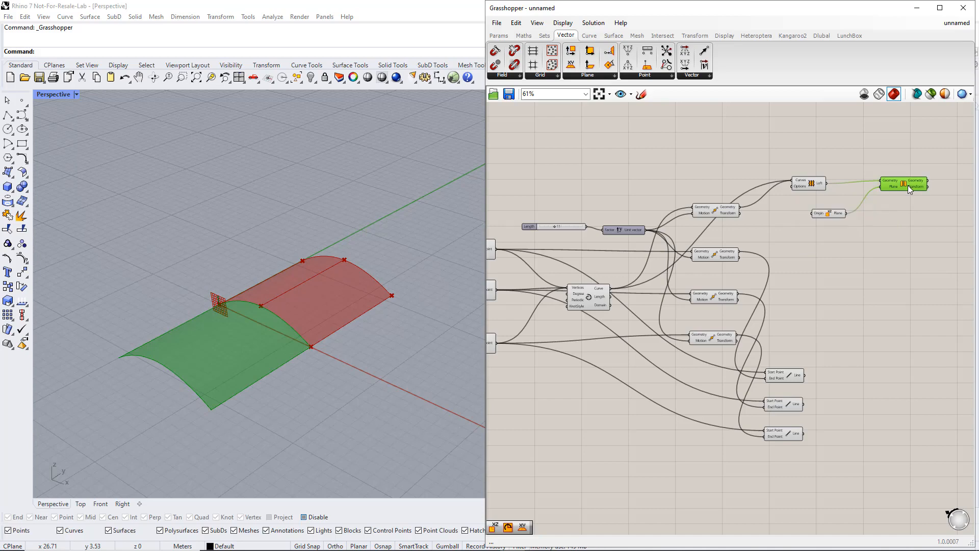
pyautogui.keyDown('alt'); pyautogui.moveTo(908, 185); pyautogui.dragTo(911, 432); pyautogui.keyUp('alt')
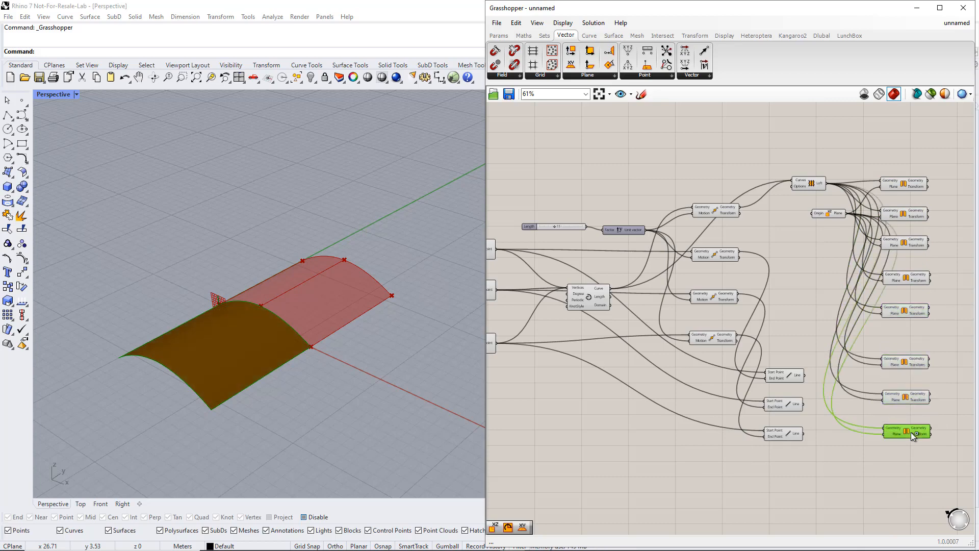
# - Replace the Geometry inputs of the second to fifth Mirror components with the geometry of the four Move components, in order
pyautogui.click(729, 213)
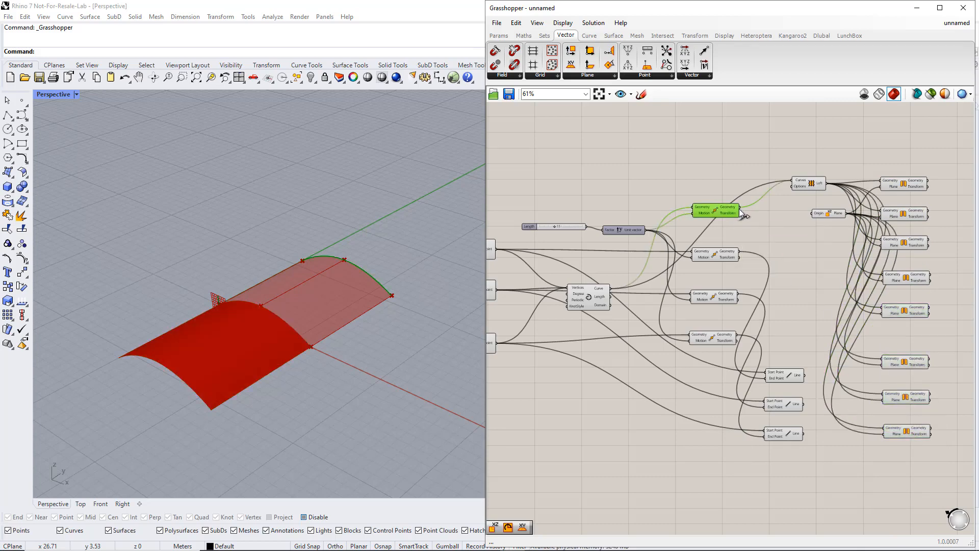
pyautogui.moveTo(739, 208); pyautogui.dragTo(882, 211)
pyautogui.click(907, 215)
pyautogui.click(735, 256)
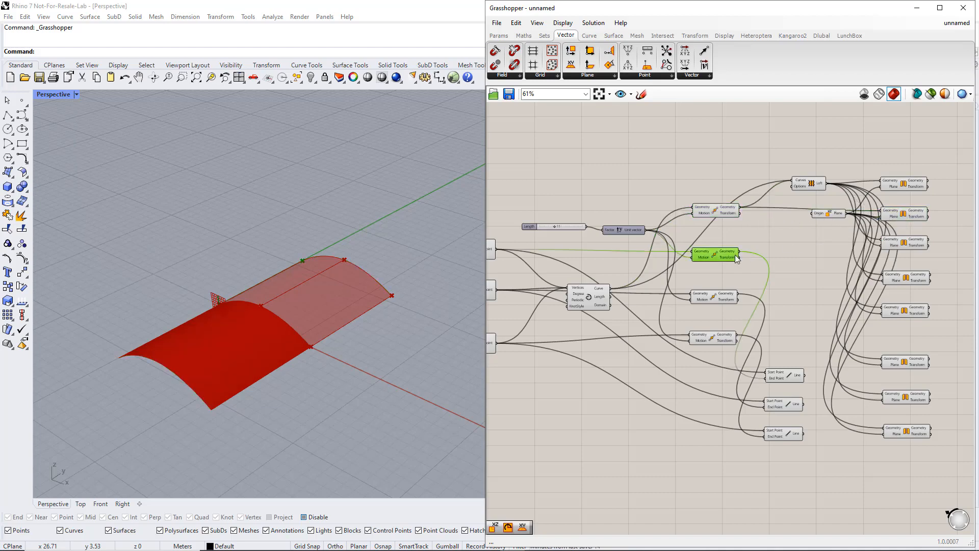
pyautogui.moveTo(771, 249); pyautogui.dragTo(885, 240)
pyautogui.click(898, 244)
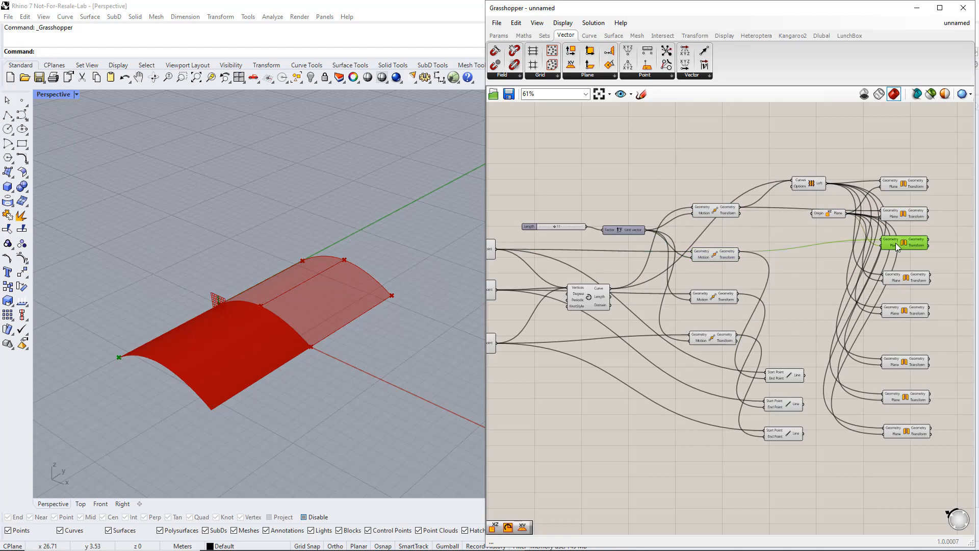
pyautogui.click(725, 295)
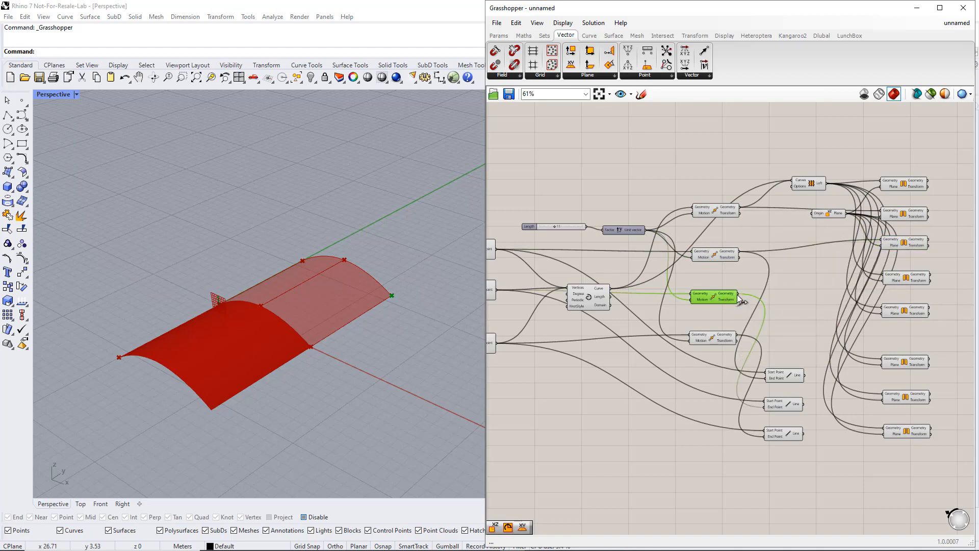
pyautogui.moveTo(738, 294); pyautogui.dragTo(883, 274)
pyautogui.click(713, 337)
pyautogui.moveTo(737, 336); pyautogui.dragTo(885, 309)
pyautogui.click(895, 310)
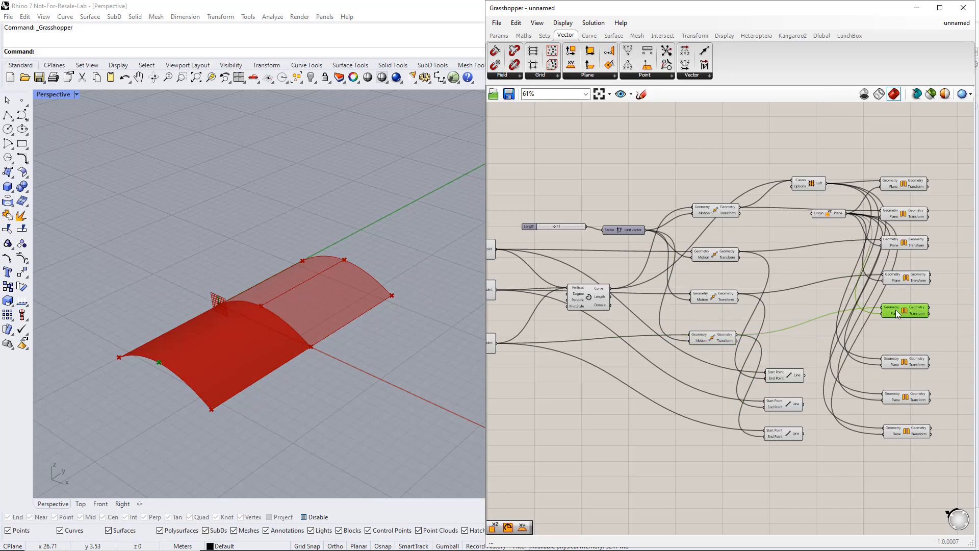
# - Replace the Geometry inputs of the last three Mirror components with the outputs of the three Line components, in order
pyautogui.click(798, 370)
pyautogui.moveTo(805, 376); pyautogui.dragTo(882, 359)
pyautogui.click(896, 361)
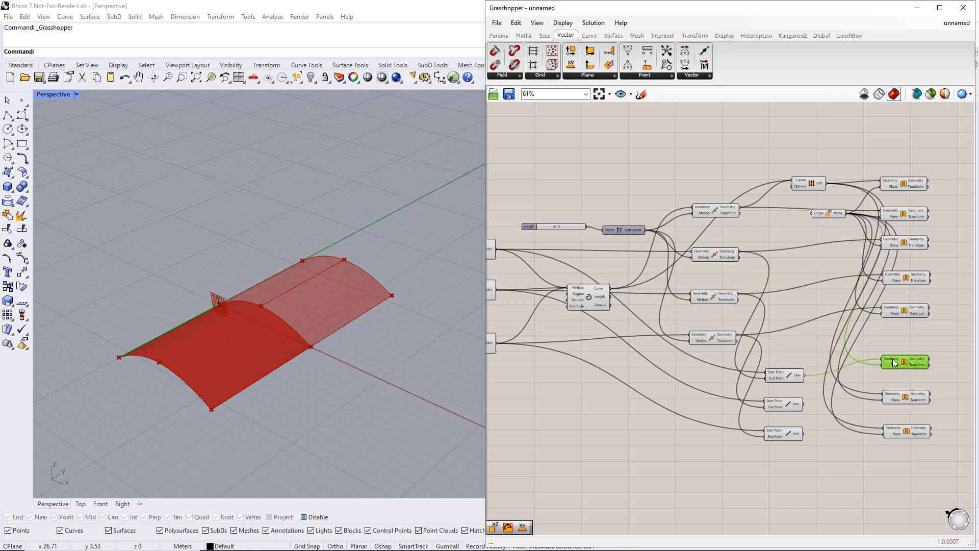
pyautogui.click(792, 403)
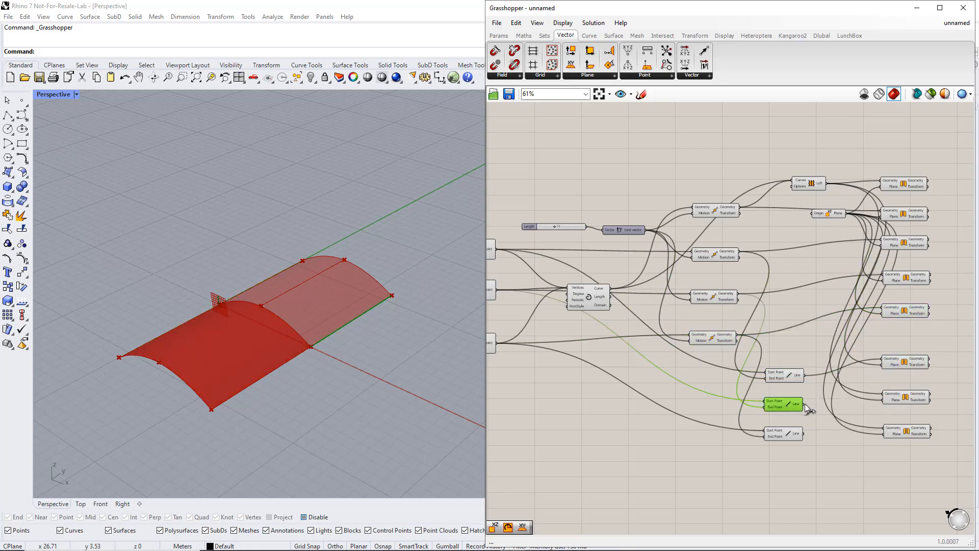
pyautogui.moveTo(804, 404); pyautogui.dragTo(884, 396)
pyautogui.click(896, 400)
pyautogui.click(795, 434)
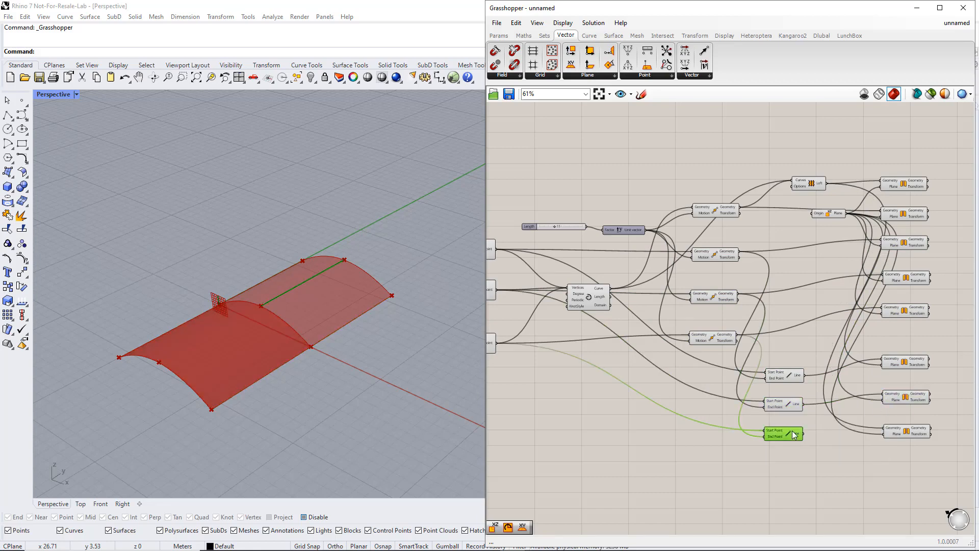
pyautogui.moveTo(805, 435); pyautogui.dragTo(884, 430)
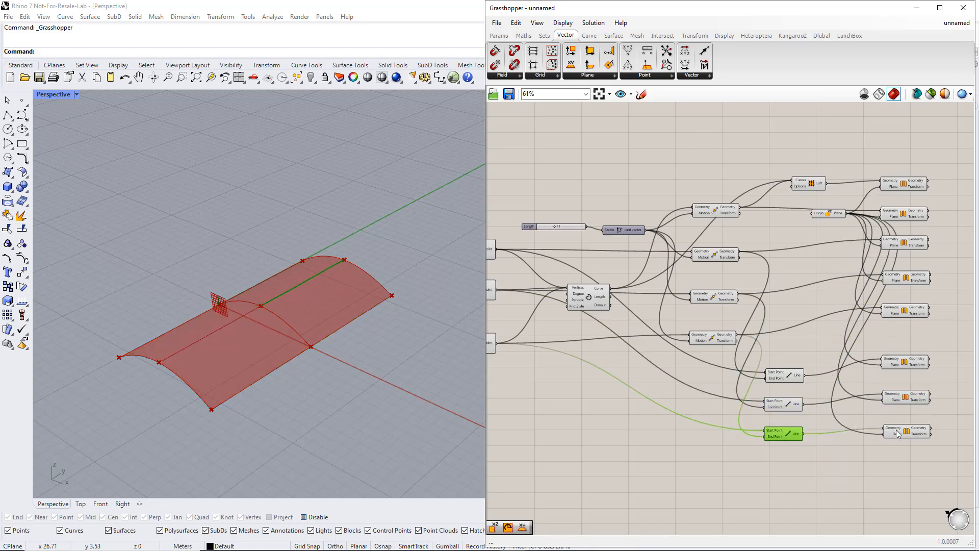
pyautogui.click(898, 432)
pyautogui.moveTo(949, 456); pyautogui.dragTo(892, 163)
# - Turn off the viewport preview of the XZ Plane component
pyautogui.click(824, 215)
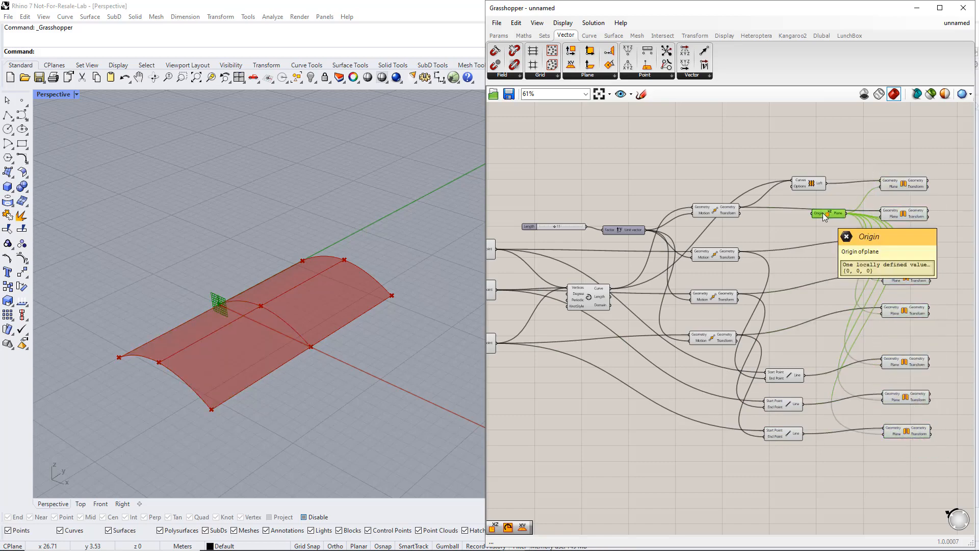
pyautogui.middleClick(824, 213)
pyautogui.scroll(1, 823, 214)
pyautogui.click(855, 181)
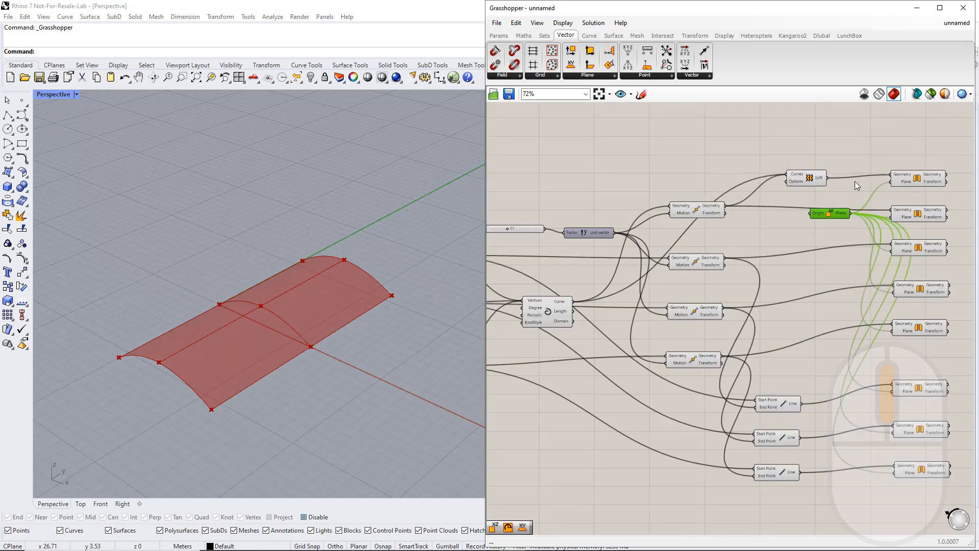
pyautogui.click(848, 272)
pyautogui.moveTo(831, 318); pyautogui.dragTo(752, 307, button='right')
pyautogui.scroll(-2, 758, 310)
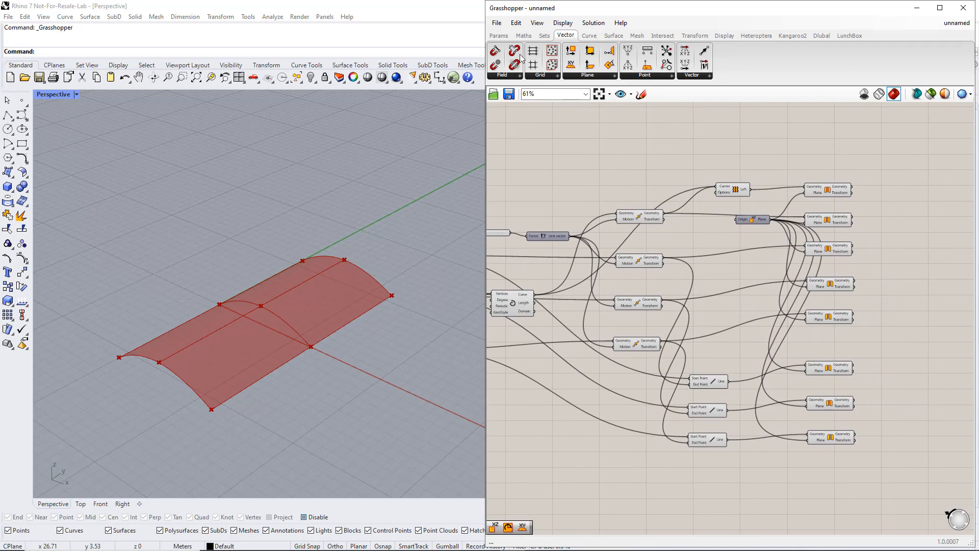
# - Place a Curve parameter beyond the Mirror components and feed the interpolated curve, its moved copy and its mirrored copy into it
pyautogui.click(499, 35)
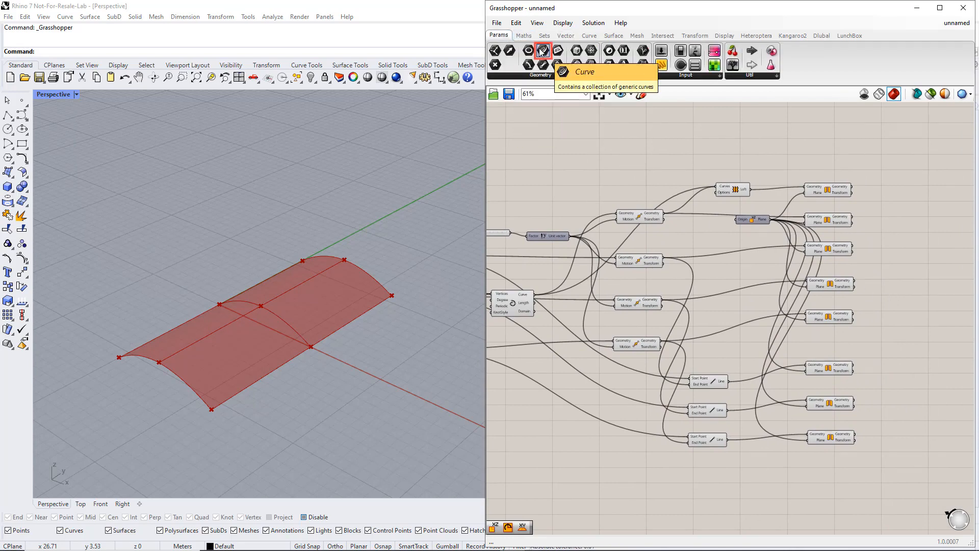
pyautogui.moveTo(542, 51); pyautogui.dragTo(930, 220)
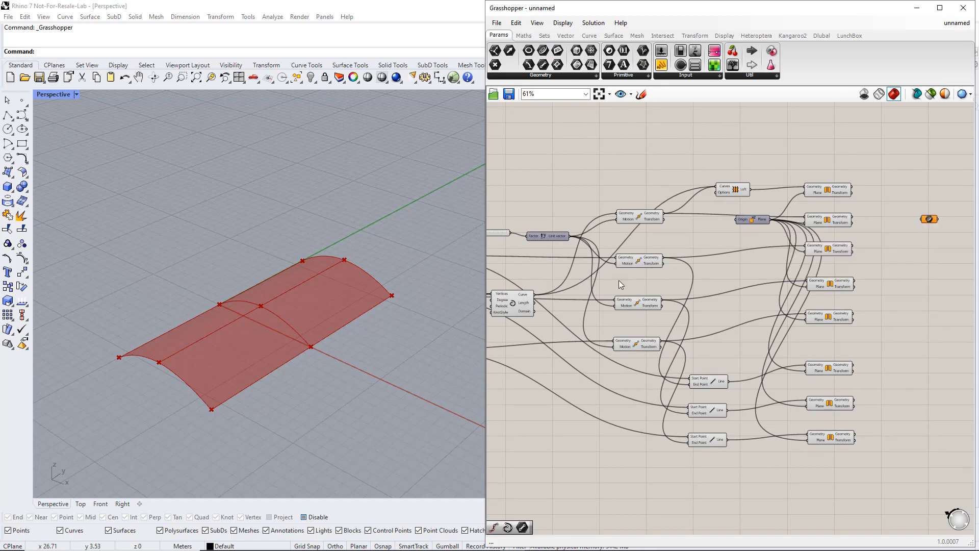
pyautogui.click(525, 299)
pyautogui.moveTo(574, 289); pyautogui.dragTo(923, 219)
pyautogui.click(654, 219)
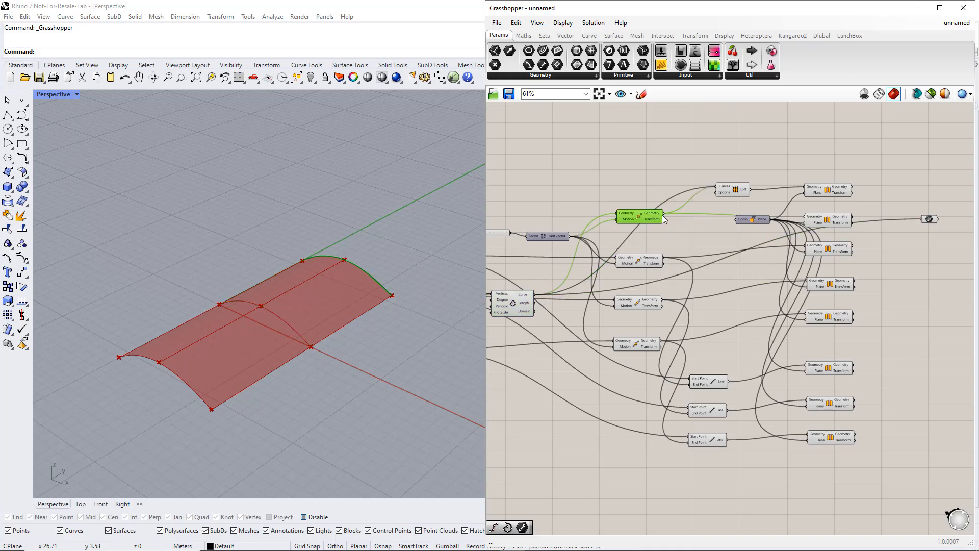
pyautogui.keyDown('shift'); pyautogui.moveTo(663, 215); pyautogui.dragTo(929, 219); pyautogui.keyUp('shift')
pyautogui.keyDown('shift'); pyautogui.click(839, 223); pyautogui.keyUp('shift')
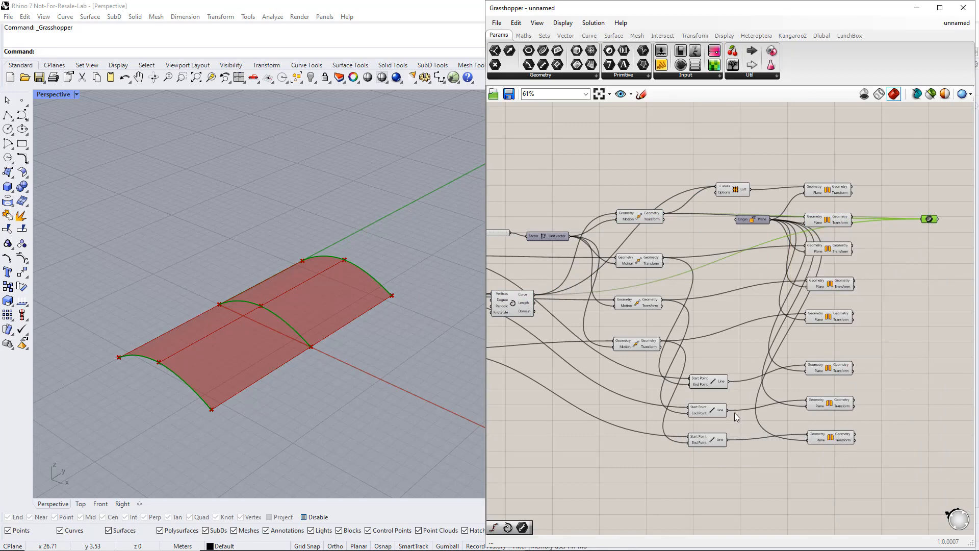
# - Add the third Line component's output and its mirrored copy to the Curve parameter's inputs
pyautogui.click(717, 438)
pyautogui.keyDown('shift'); pyautogui.moveTo(727, 439); pyautogui.dragTo(917, 222); pyautogui.keyUp('shift')
pyautogui.click(836, 437)
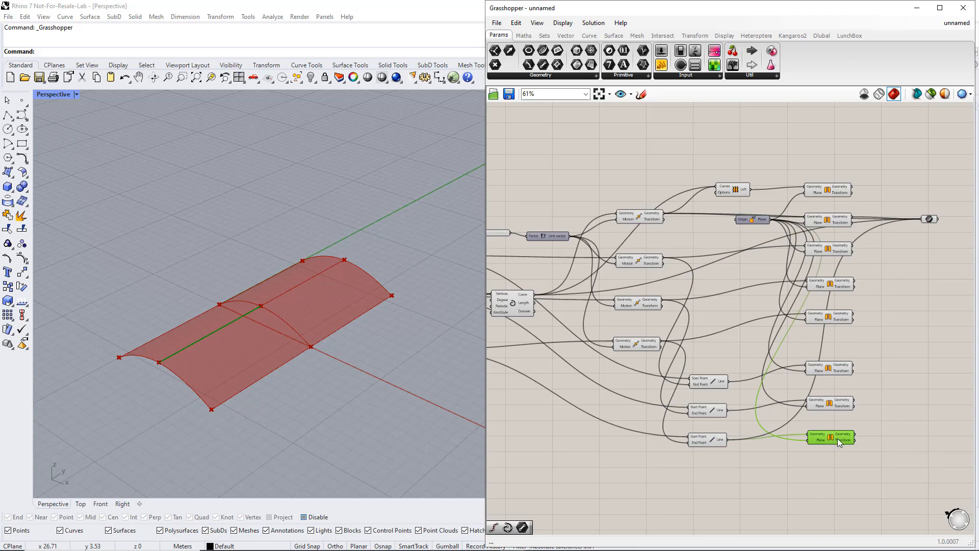
pyautogui.keyDown('shift'); pyautogui.moveTo(893, 335); pyautogui.dragTo(916, 202); pyautogui.keyUp('shift')
pyautogui.click(920, 213)
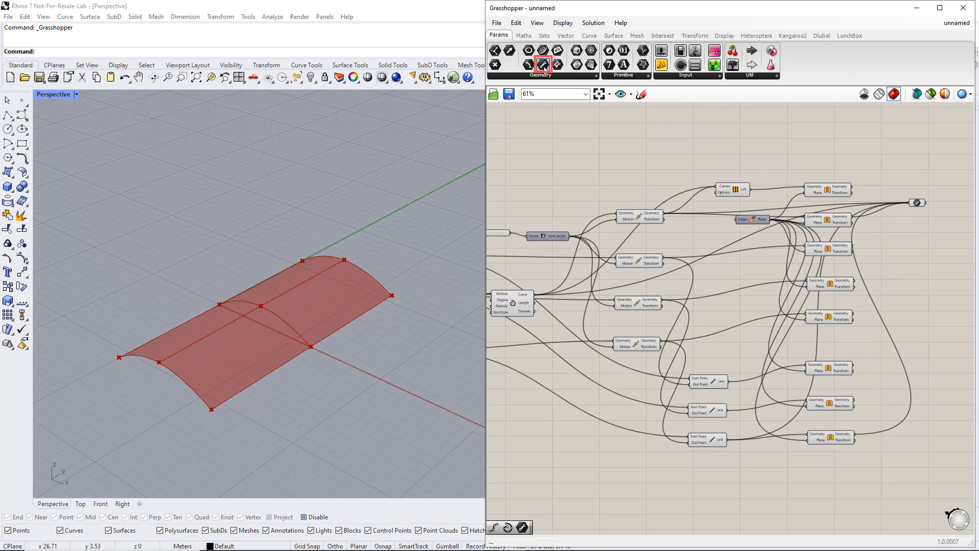
# - Place a Line parameter below the Curve parameter and feed the first two Line components and their mirrored copies into it
pyautogui.moveTo(544, 68); pyautogui.dragTo(914, 258)
pyautogui.moveTo(870, 414); pyautogui.dragTo(907, 259)
pyautogui.moveTo(853, 365); pyautogui.dragTo(901, 269)
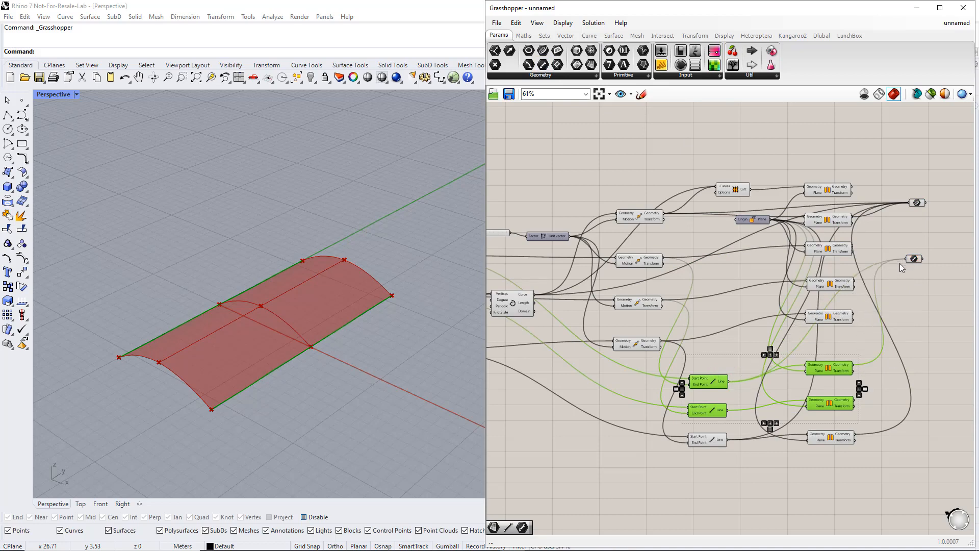
pyautogui.keyDown('shift'); pyautogui.moveTo(728, 410); pyautogui.dragTo(902, 258); pyautogui.keyUp('shift')
pyautogui.keyDown('shift'); pyautogui.moveTo(854, 400); pyautogui.dragTo(901, 250); pyautogui.keyUp('shift')
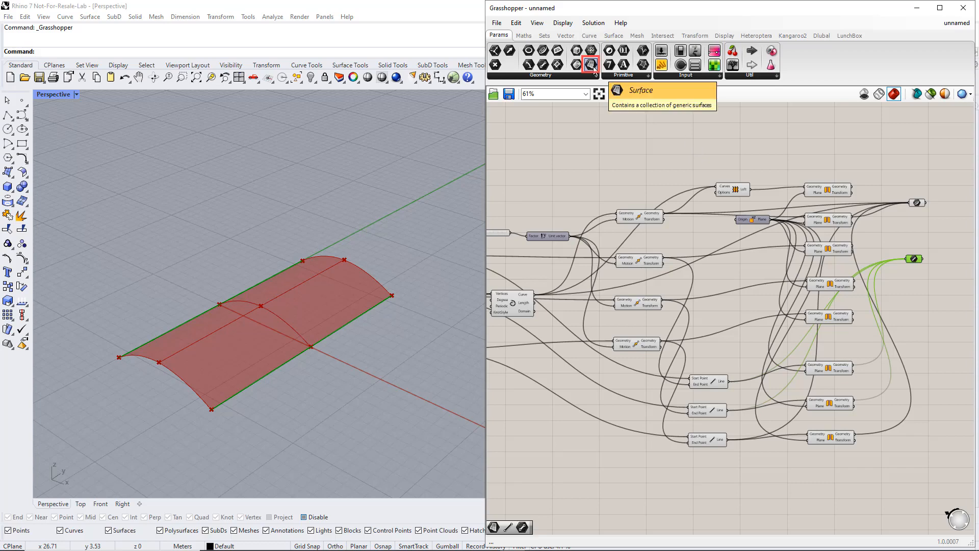
# - Place a Surface parameter below the Line parameter and feed the Loft and its mirrored copy into it
pyautogui.moveTo(591, 65); pyautogui.dragTo(794, 199)
pyautogui.moveTo(919, 314); pyautogui.dragTo(911, 314)
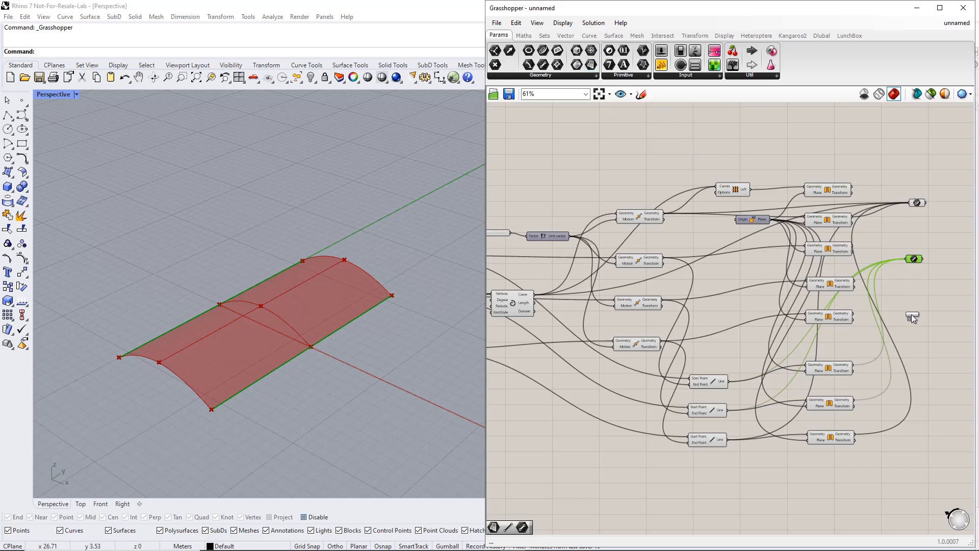
pyautogui.click(739, 191)
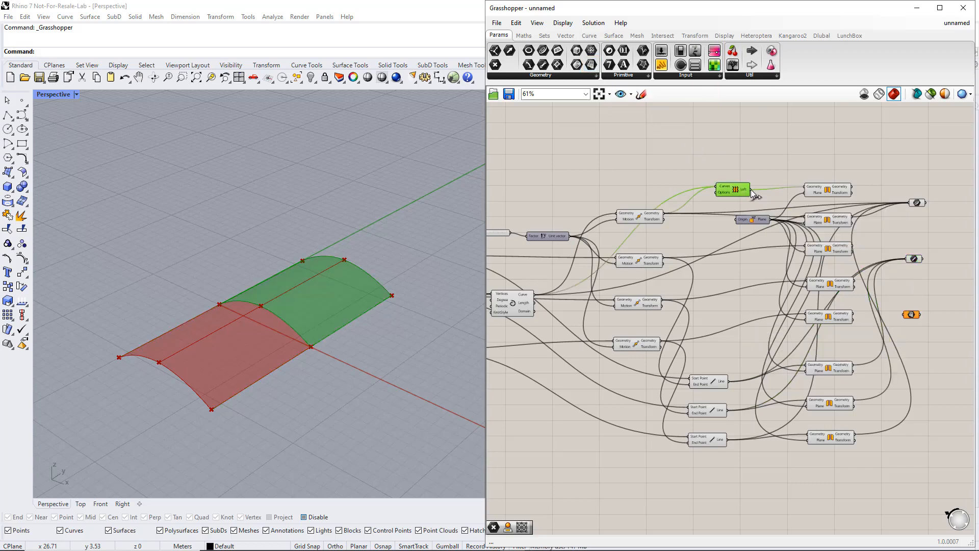
pyautogui.moveTo(751, 190); pyautogui.dragTo(904, 314)
pyautogui.click(846, 193)
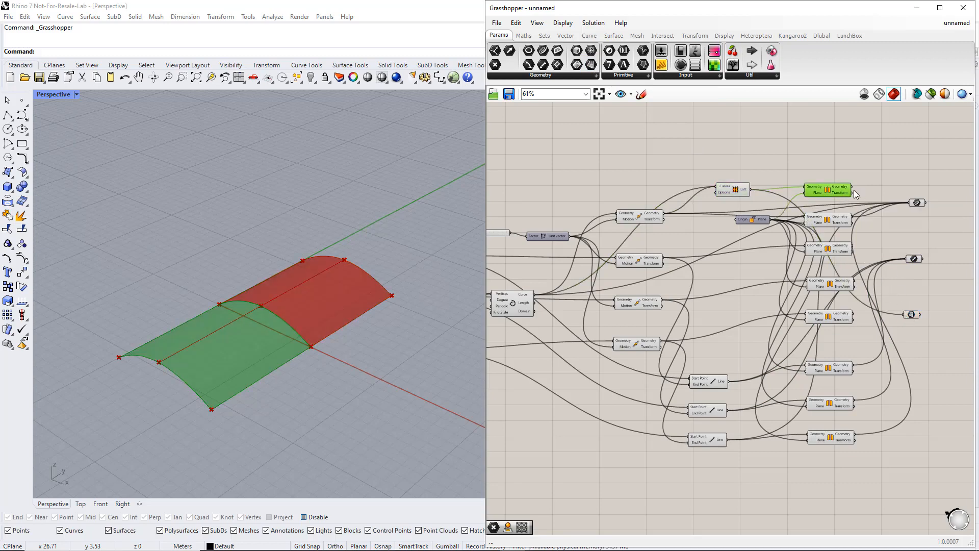
pyautogui.keyDown('shift'); pyautogui.moveTo(852, 187); pyautogui.dragTo(904, 314); pyautogui.keyUp('shift')
pyautogui.click(911, 315)
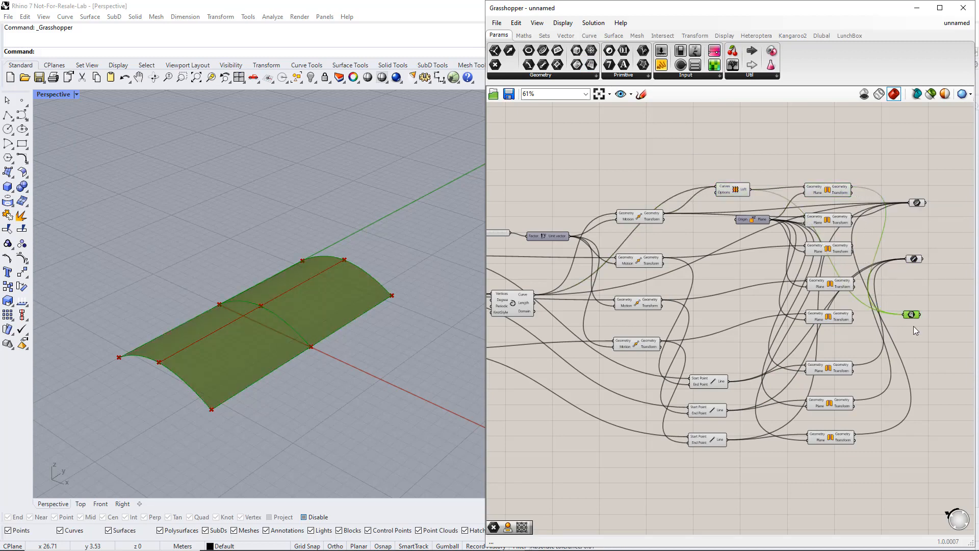
pyautogui.click(905, 322)
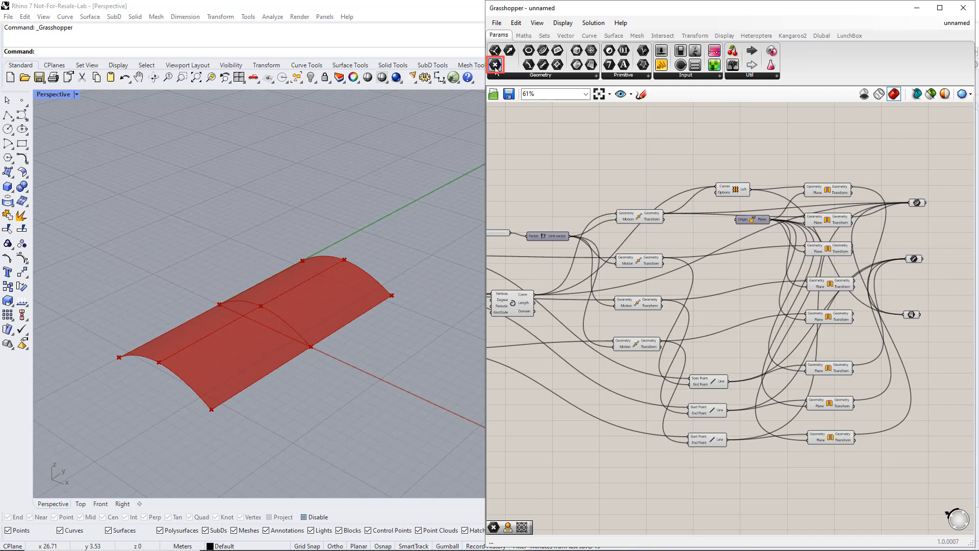
# - Place a Point parameter below the Surface parameter and feed the first two Construct Point outputs into it
pyautogui.moveTo(495, 64); pyautogui.dragTo(919, 380)
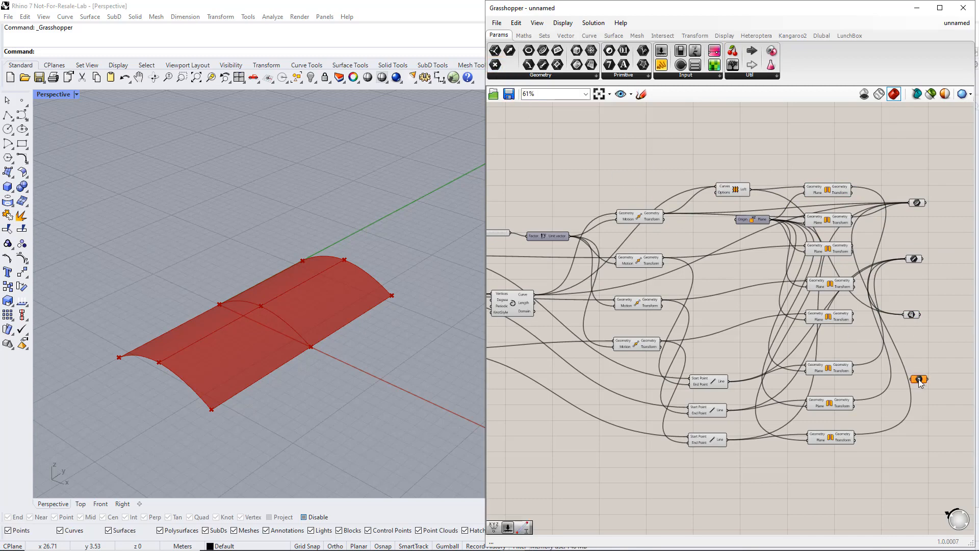
pyautogui.scroll(-1, 919, 382)
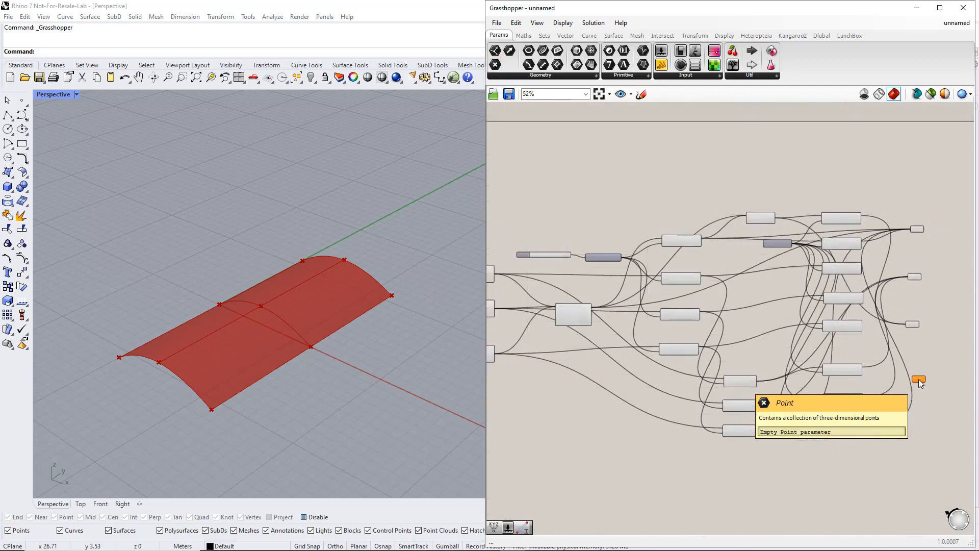
pyautogui.click(490, 275)
pyautogui.moveTo(492, 275); pyautogui.dragTo(914, 379)
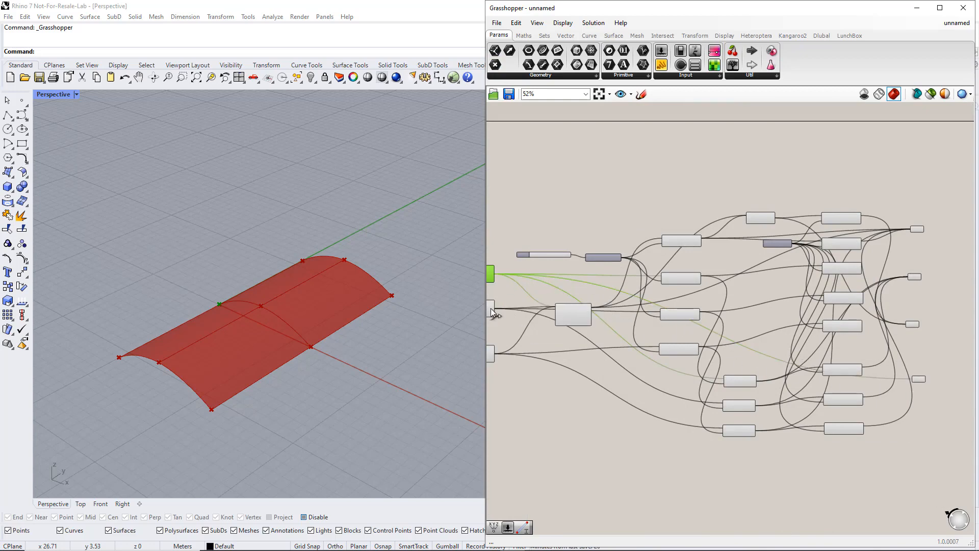
pyautogui.moveTo(492, 313)
pyautogui.moveTo(492, 309); pyautogui.dragTo(914, 379)
# - Add the moved points from the second and third Move components to the Point parameter's inputs
pyautogui.click(695, 280)
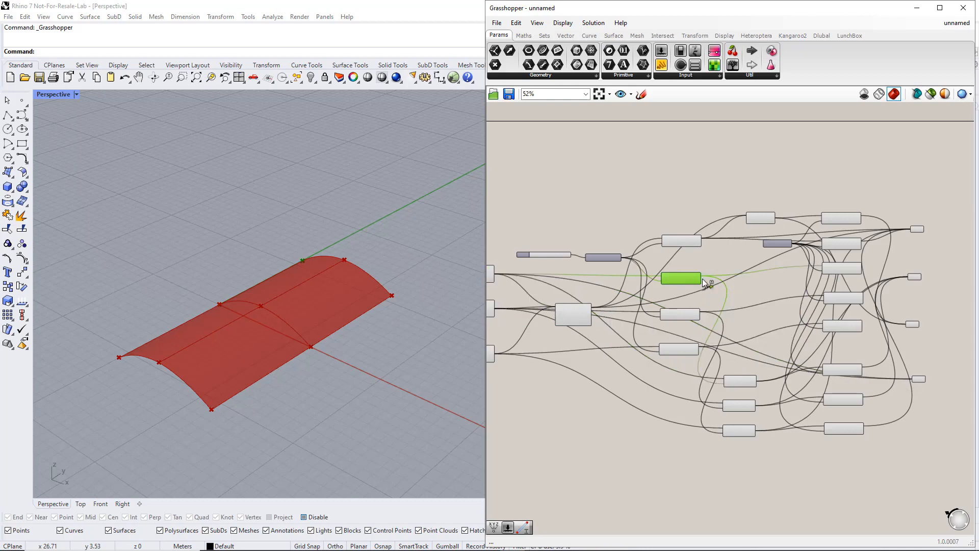
pyautogui.moveTo(702, 279); pyautogui.dragTo(913, 383)
pyautogui.click(691, 315)
pyautogui.moveTo(701, 314); pyautogui.dragTo(913, 379)
pyautogui.scroll(3, 938, 363)
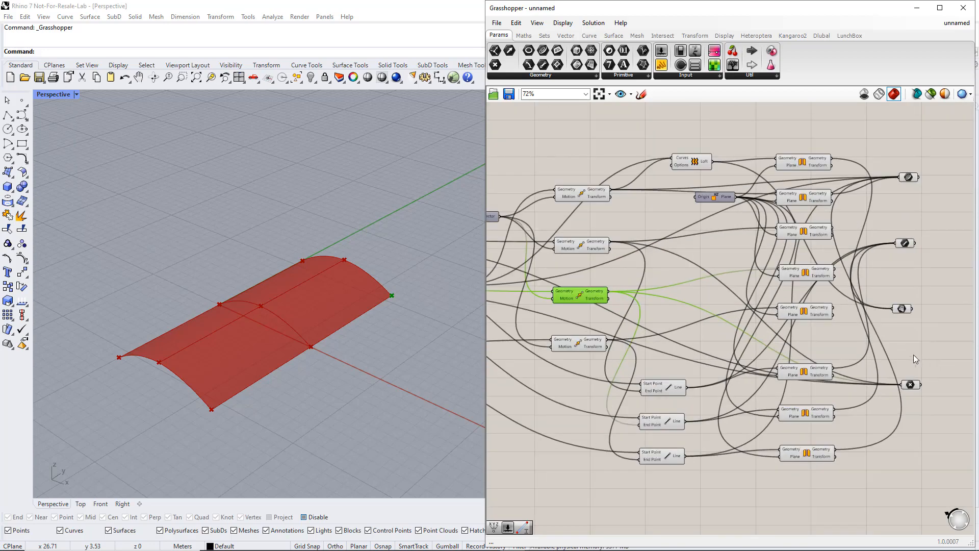
# - Add the mirrored points from the third and fourth Mirror components to the Point parameter's inputs
pyautogui.click(815, 232)
pyautogui.moveTo(830, 229); pyautogui.dragTo(900, 387)
pyautogui.click(812, 271)
pyautogui.keyDown('shift'); pyautogui.moveTo(835, 270); pyautogui.dragTo(899, 387); pyautogui.keyUp('shift')
pyautogui.click(909, 385)
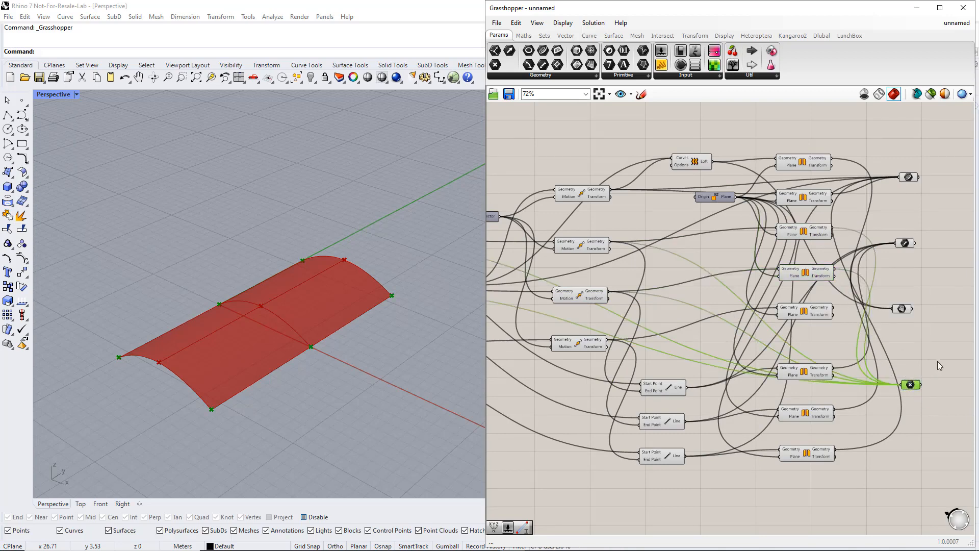
# - Shift the Curve, Line, Surface and Point parameters farther from the Mirror components and line up the Point parameter below the others
pyautogui.moveTo(937, 365); pyautogui.dragTo(825, 371, button='right')
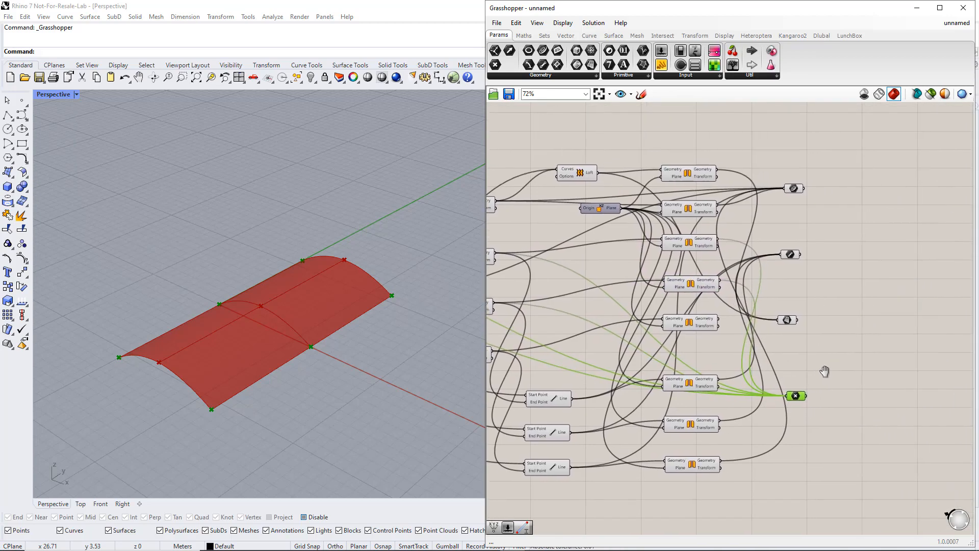
pyautogui.click(871, 277)
pyautogui.moveTo(831, 411); pyautogui.dragTo(777, 187)
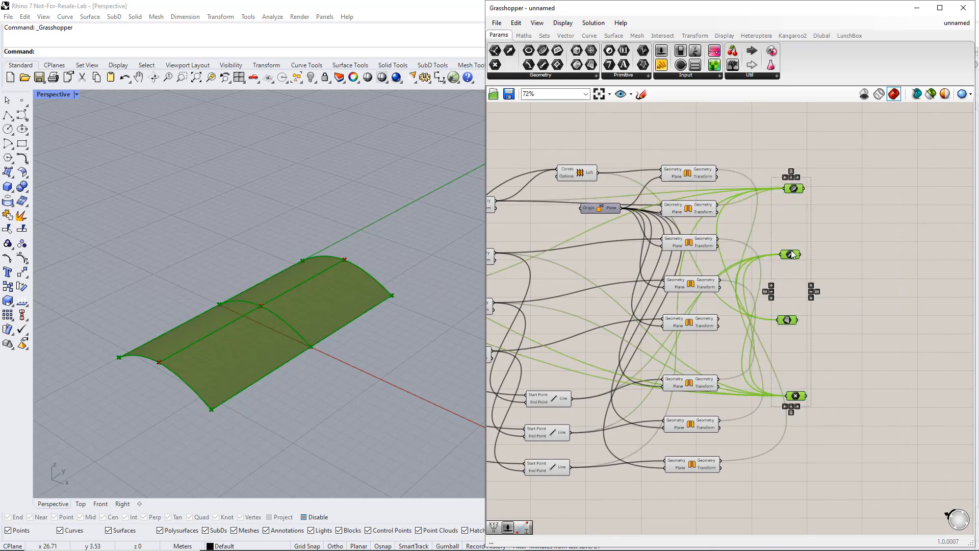
pyautogui.moveTo(792, 254); pyautogui.dragTo(832, 261)
pyautogui.click(841, 388)
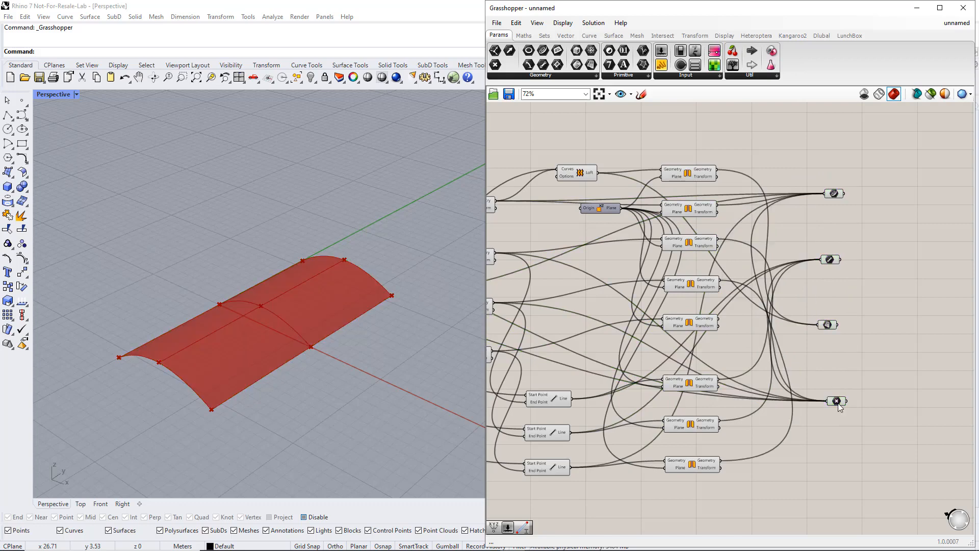
pyautogui.moveTo(836, 400); pyautogui.dragTo(825, 402)
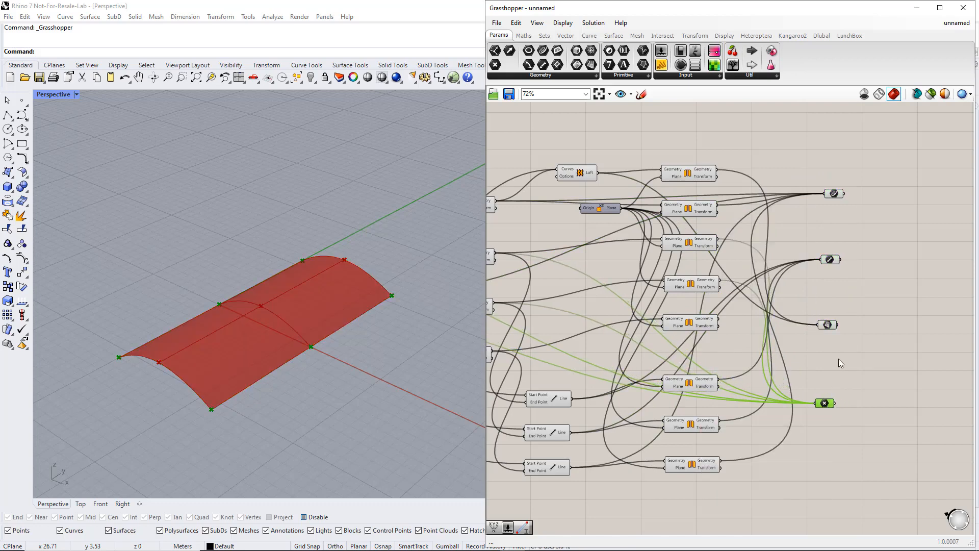
# - Turn off the preview of all eight Mirror components
pyautogui.moveTo(753, 482); pyautogui.dragTo(809, 466, button='right')
pyautogui.moveTo(788, 473); pyautogui.dragTo(710, 143)
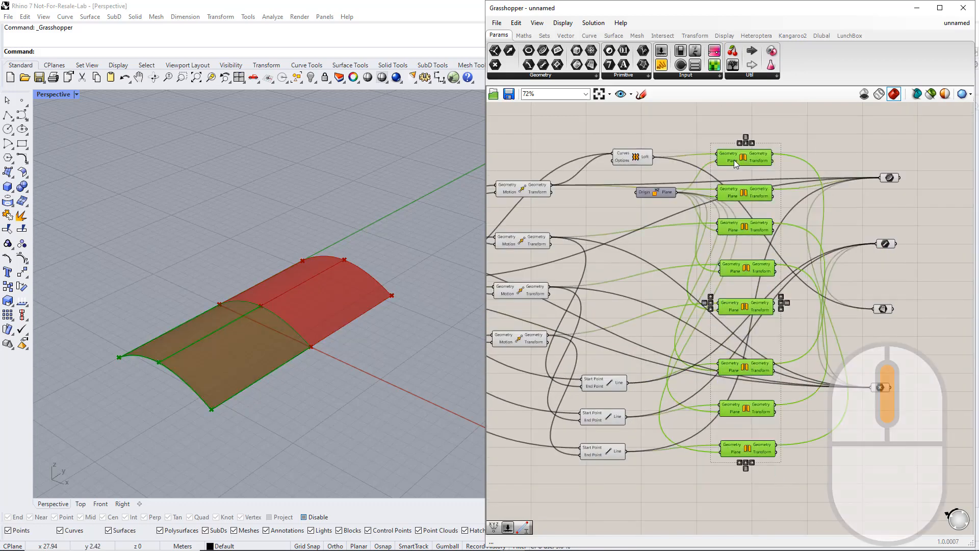
pyautogui.middleClick(735, 163)
pyautogui.click(743, 133)
# - Turn off the preview of the four Move components, the three Line components and the Loft
pyautogui.scroll(2, 738, 484)
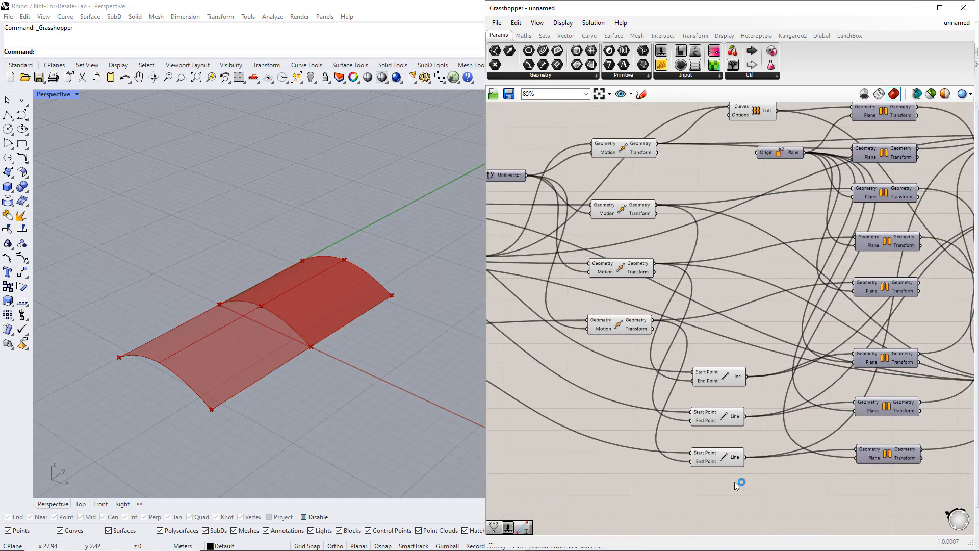
pyautogui.moveTo(730, 489); pyautogui.dragTo(579, 131)
pyautogui.middleClick(684, 182)
pyautogui.scroll(1, 686, 201)
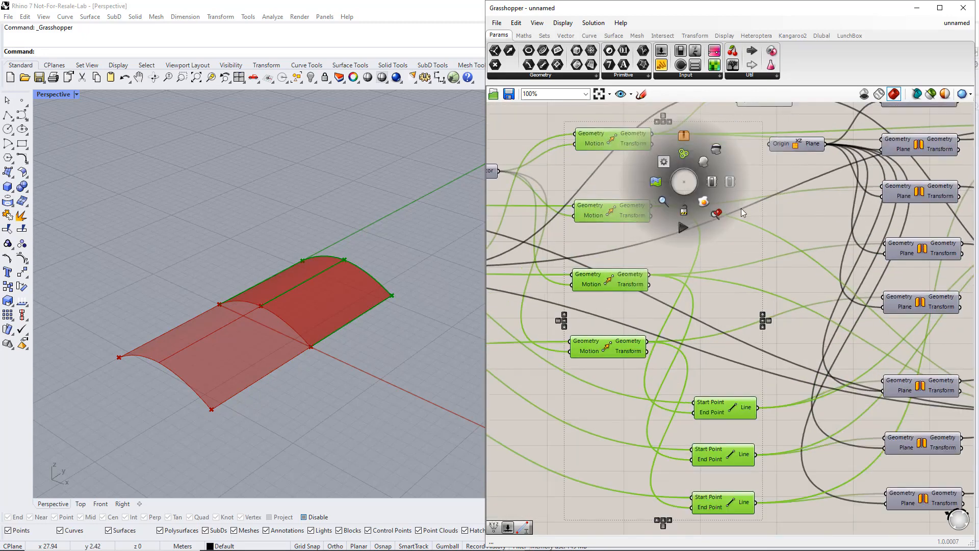
pyautogui.click(717, 150)
pyautogui.scroll(-1, 738, 203)
pyautogui.middleClick(730, 161)
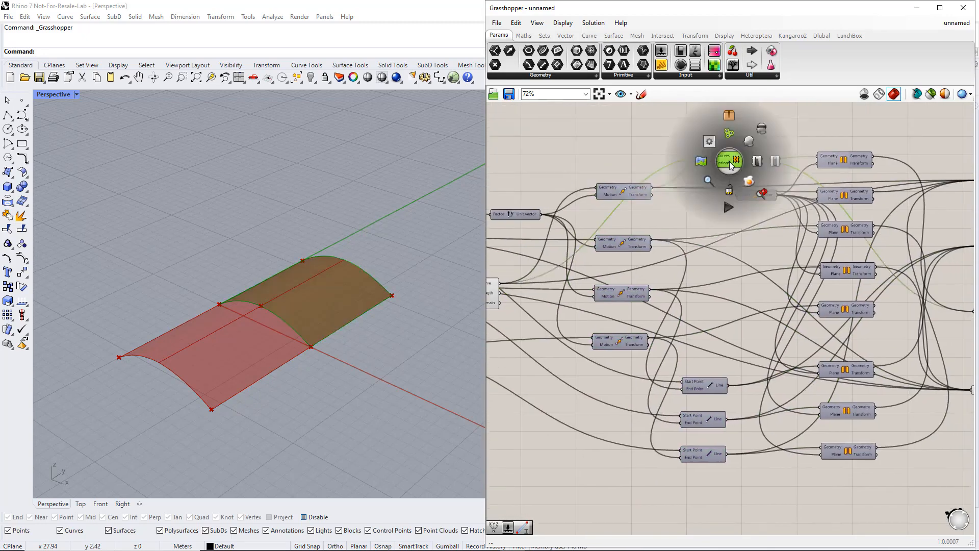
pyautogui.click(762, 130)
# - Turn off the preview of the interpolated curve component and the three Construct Point components
pyautogui.scroll(-2, 677, 374)
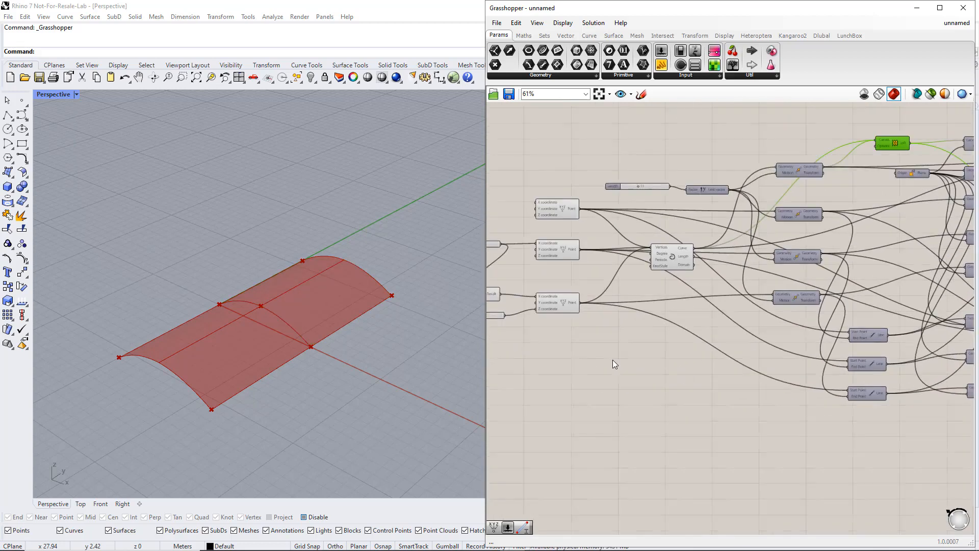
pyautogui.moveTo(613, 359); pyautogui.dragTo(764, 312, button='right')
pyautogui.click(776, 256)
pyautogui.keyDown('shift'); pyautogui.click(663, 214); pyautogui.keyUp('shift')
pyautogui.keyDown('shift'); pyautogui.click(668, 257); pyautogui.keyUp('shift')
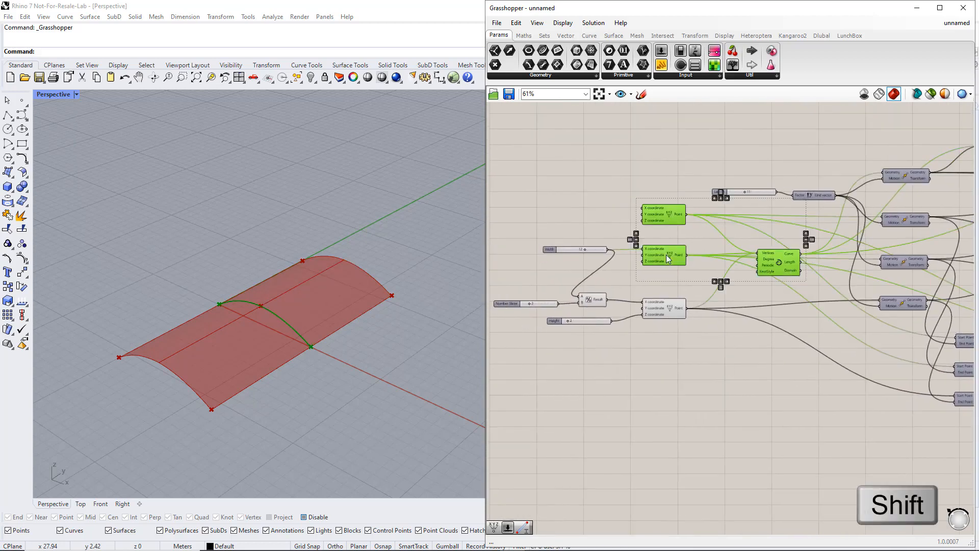
pyautogui.keyDown('shift'); pyautogui.click(660, 311); pyautogui.keyUp('shift')
pyautogui.middleClick(660, 311)
pyautogui.click(693, 278)
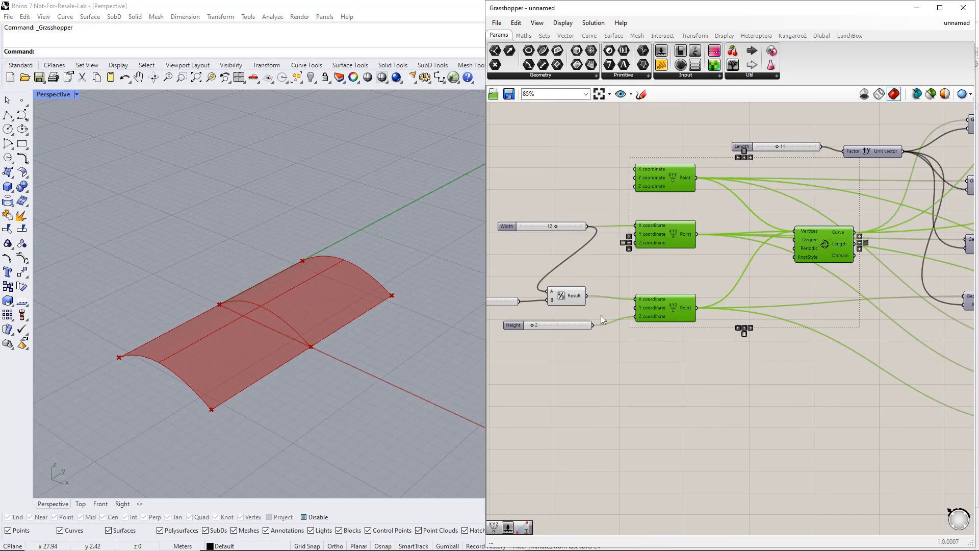
# - Group the Curve parameter, name the group Beams and color it red with a hue of 360°
pyautogui.scroll(-4, 655, 338)
pyautogui.moveTo(715, 384); pyautogui.dragTo(516, 373, button='right')
pyautogui.moveTo(836, 376); pyautogui.dragTo(741, 384, button='right')
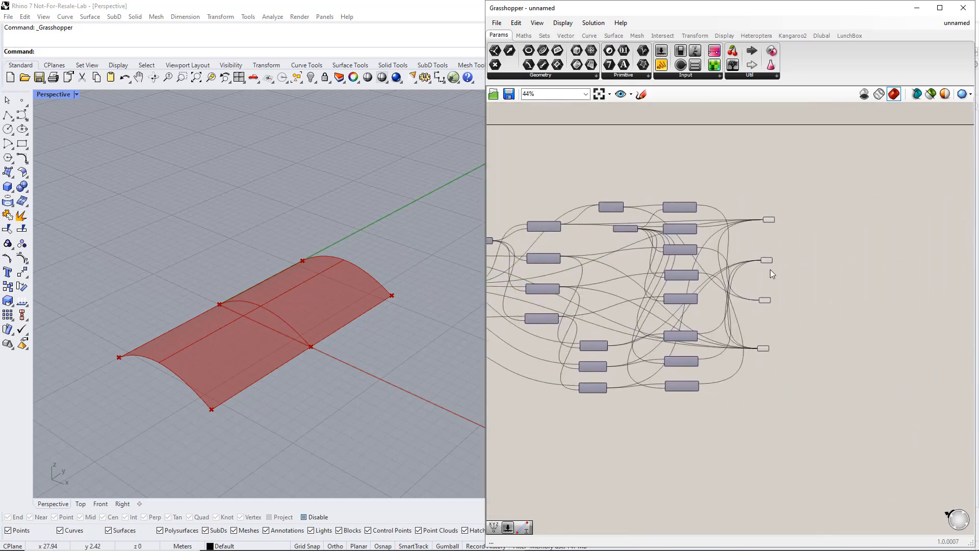
pyautogui.scroll(5, 770, 269)
pyautogui.moveTo(684, 145); pyautogui.dragTo(746, 199)
pyautogui.hotkey('ctrl', 'g')
pyautogui.rightClick(734, 186)
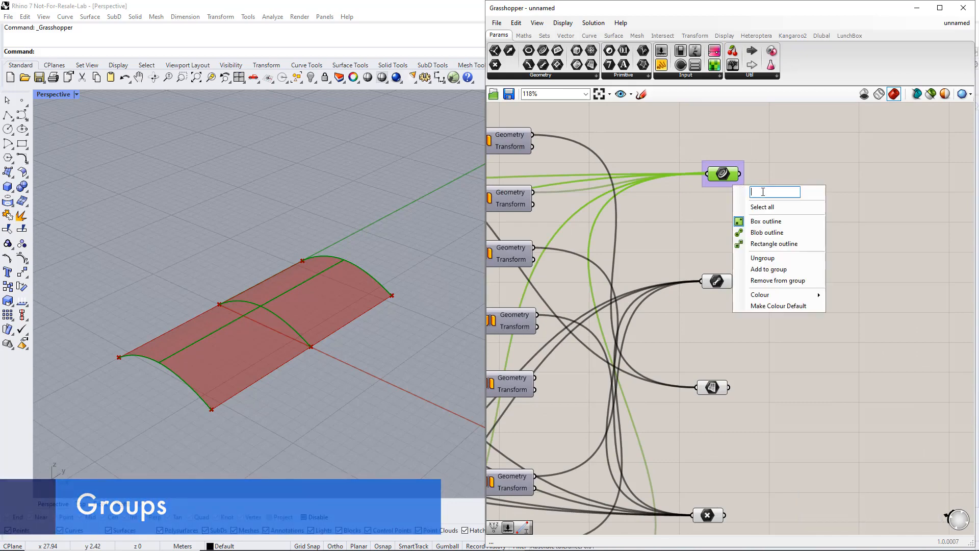
pyautogui.write('Beams')
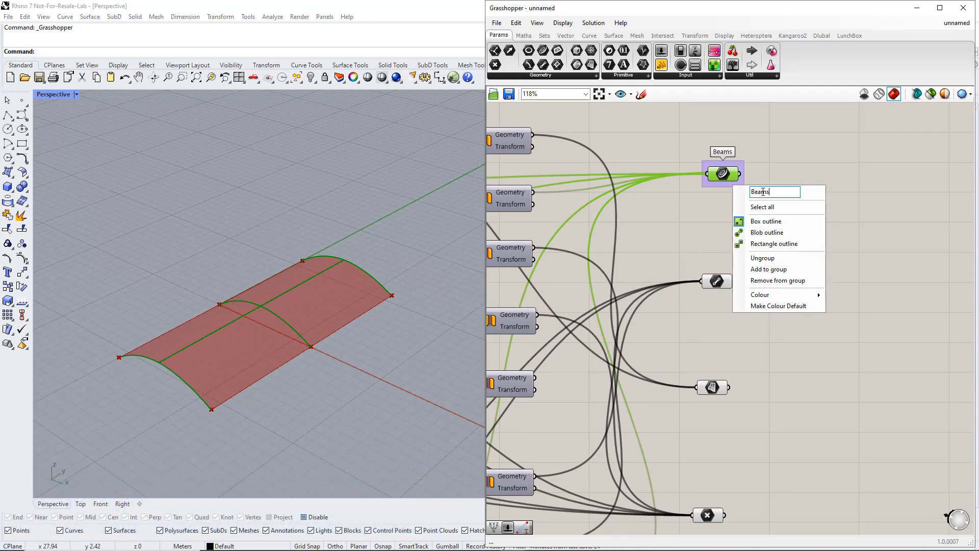
pyautogui.moveTo(806, 294)
pyautogui.moveTo(908, 397); pyautogui.dragTo(930, 398)
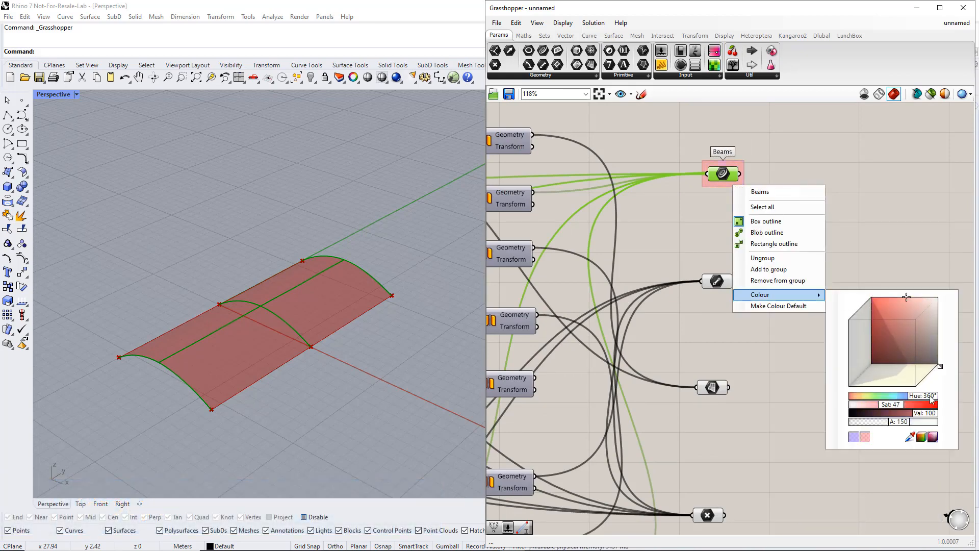
pyautogui.click(806, 388)
# - Group the Line parameter, name the group Cables and color it teal
pyautogui.moveTo(687, 258); pyautogui.dragTo(742, 297)
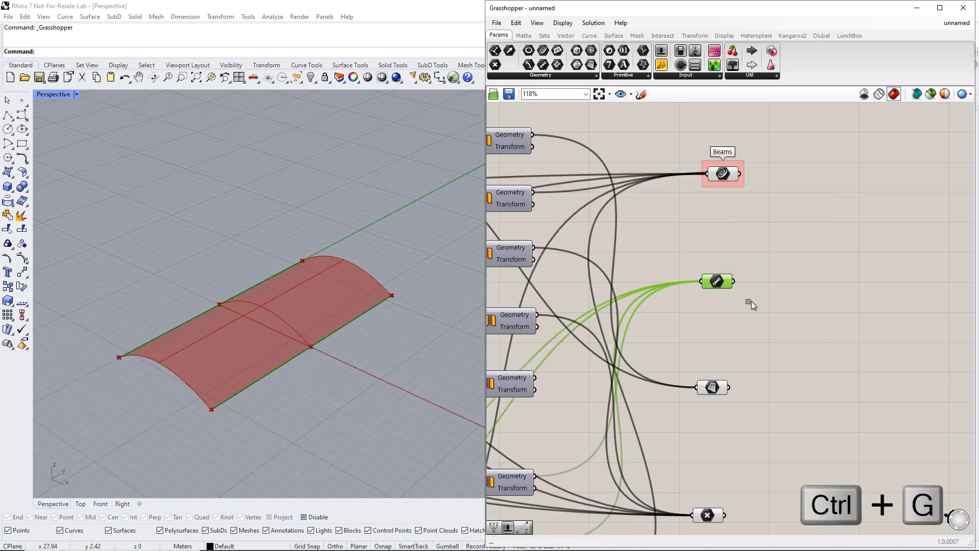
pyautogui.hotkey('ctrl', 'g')
pyautogui.rightClick(729, 294)
pyautogui.write('C')
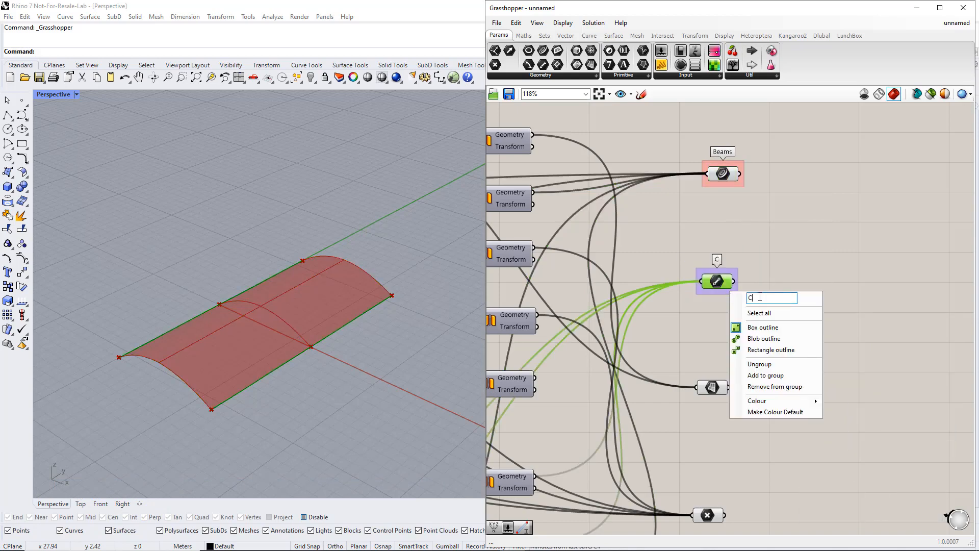
pyautogui.write('ables')
pyautogui.moveTo(775, 403)
pyautogui.click(888, 499)
pyautogui.click(862, 359)
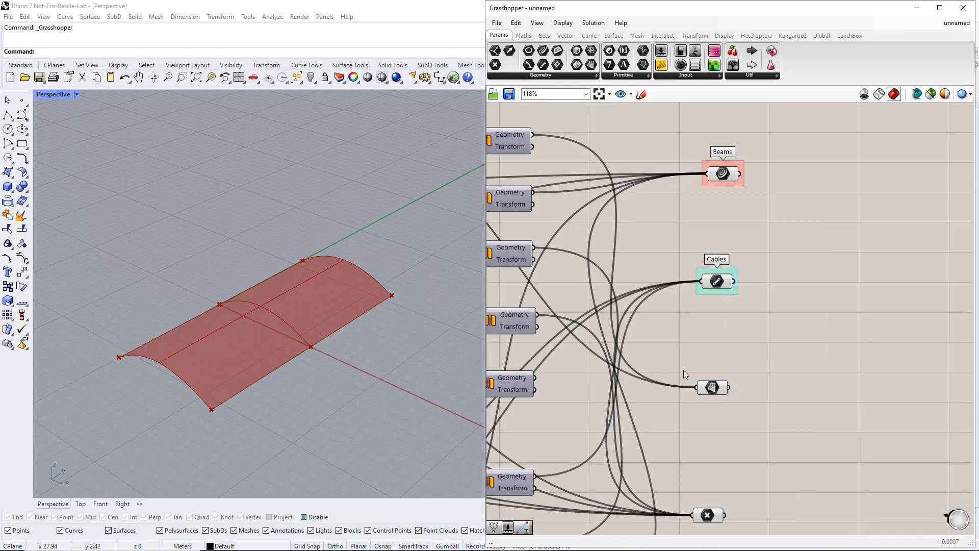
# - Group the Surface parameter, name the group Surfaces and color it yellow
pyautogui.moveTo(684, 371); pyautogui.dragTo(751, 409)
pyautogui.hotkey('ctrl', 'g')
pyautogui.rightClick(733, 402)
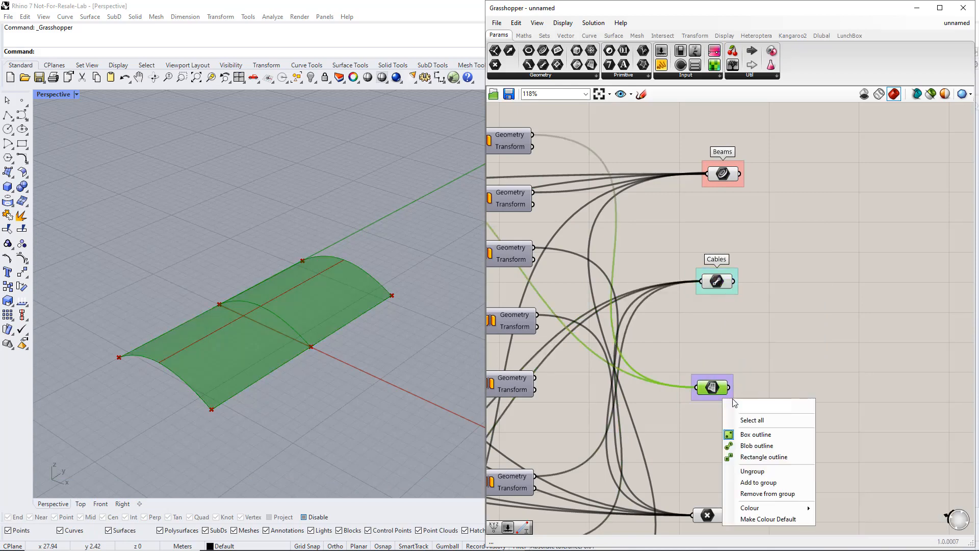
pyautogui.write('Surfaces')
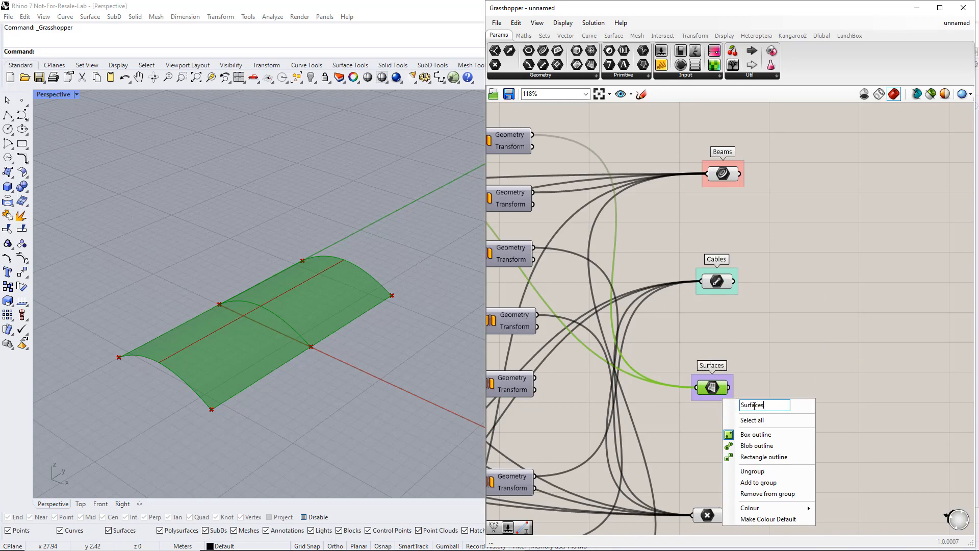
pyautogui.moveTo(774, 506)
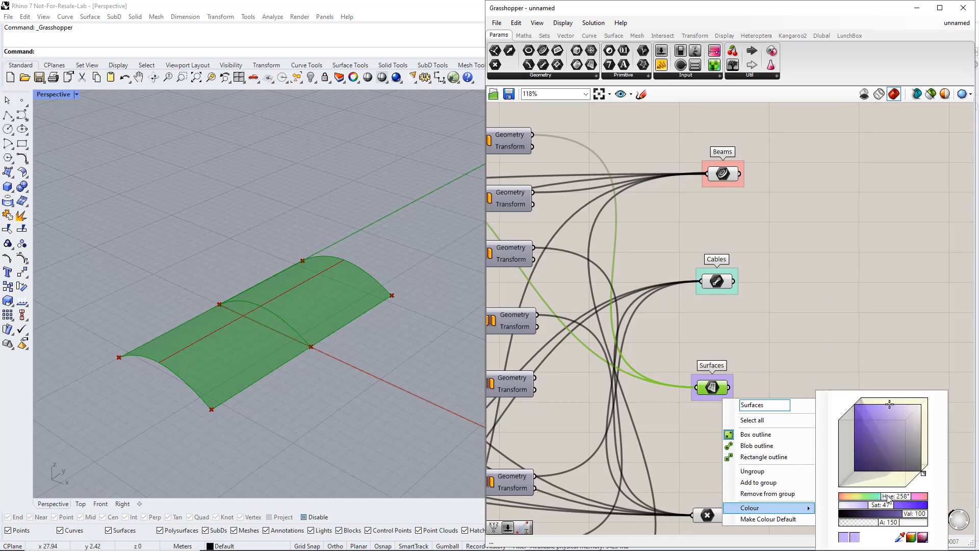
pyautogui.moveTo(888, 495); pyautogui.dragTo(855, 496)
pyautogui.click(800, 369)
# - Group the Point parameter, name the group Nodes and color it strong violet with a saturation of 99
pyautogui.moveTo(707, 473); pyautogui.dragTo(703, 402, button='right')
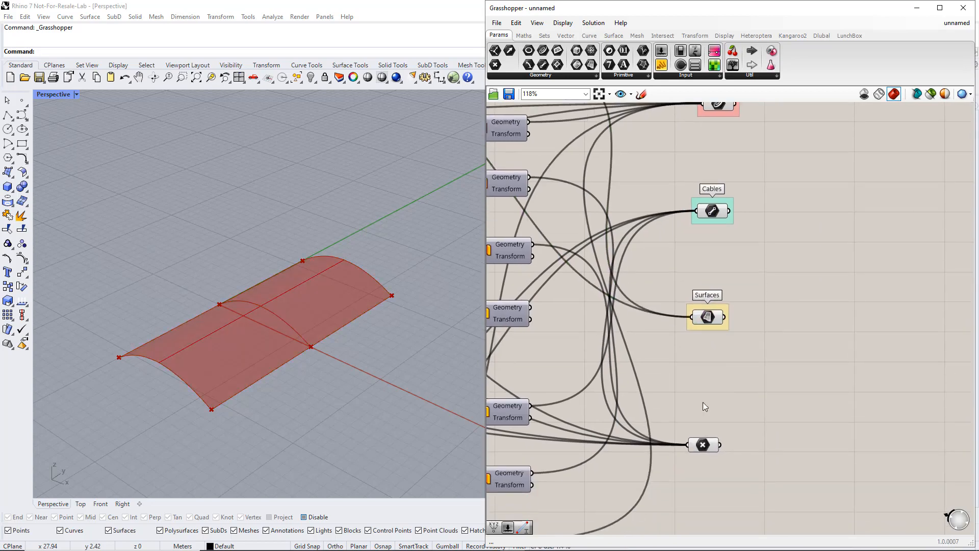
pyautogui.moveTo(705, 407); pyautogui.dragTo(737, 468)
pyautogui.hotkey('ctrl', 'g')
pyautogui.rightClick(712, 458)
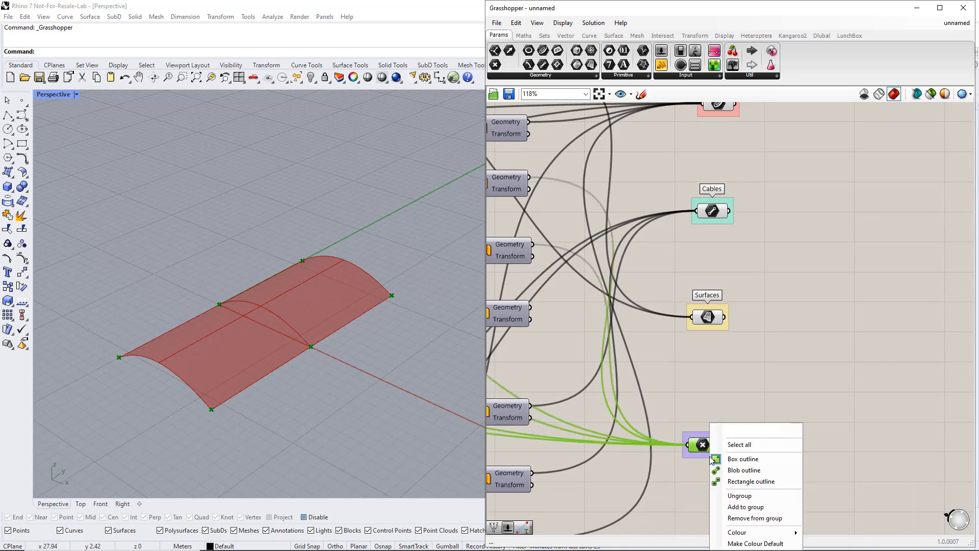
pyautogui.click(741, 431)
pyautogui.write('Nodes')
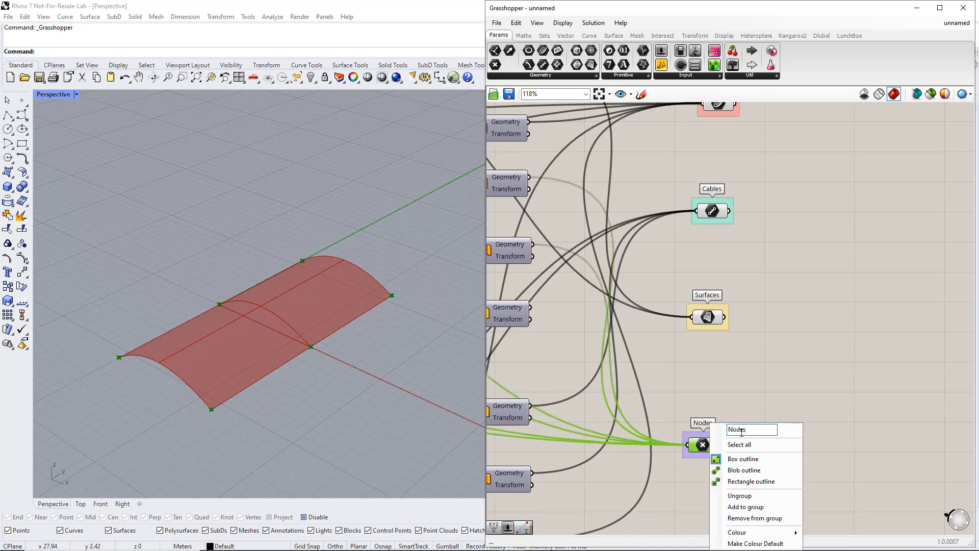
pyautogui.moveTo(781, 532)
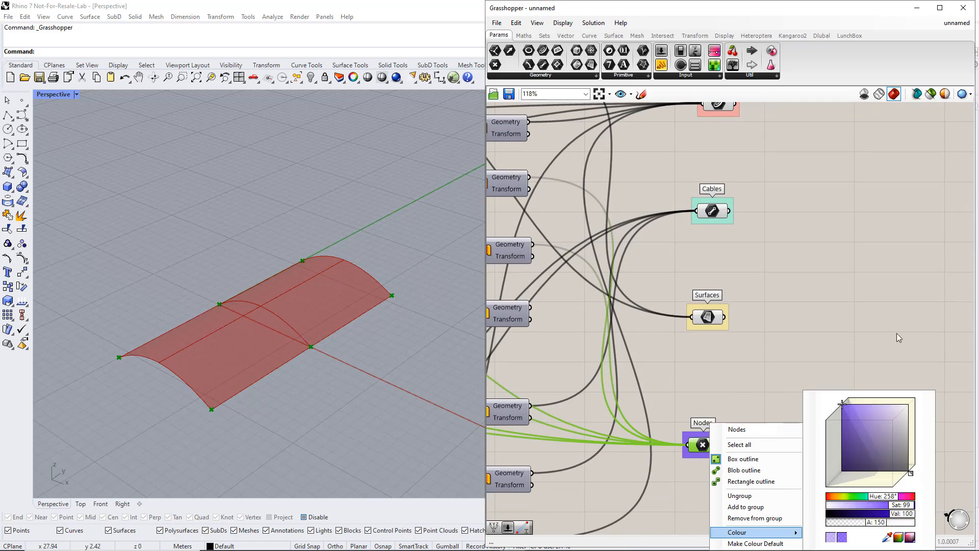
pyautogui.click(854, 271)
# - Stack the Length, Width and Height sliders closely beneath each other, clear of the point components at the start of the definition
pyautogui.scroll(-5, 855, 272)
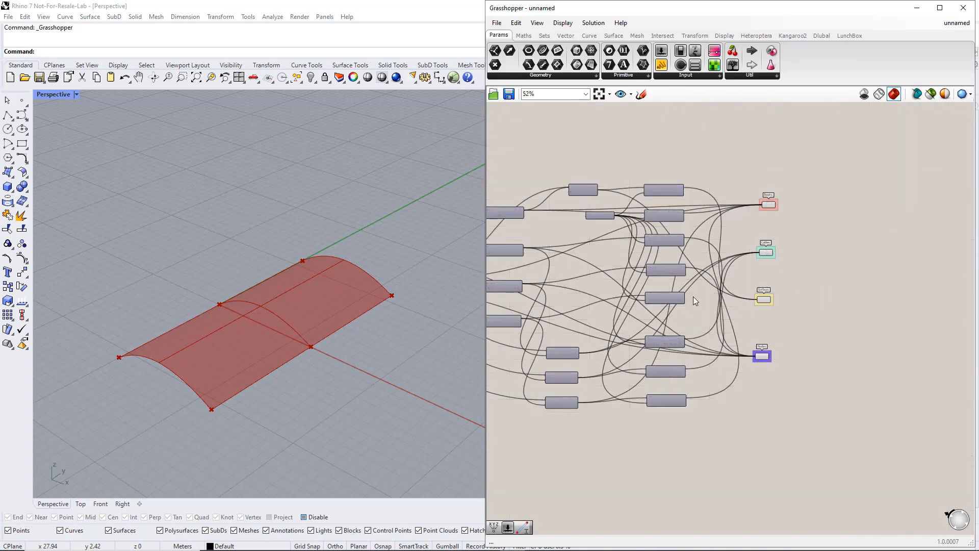
pyautogui.moveTo(499, 327); pyautogui.dragTo(784, 323, button='right')
pyautogui.moveTo(586, 327); pyautogui.dragTo(766, 337, button='right')
pyautogui.scroll(3, 684, 312)
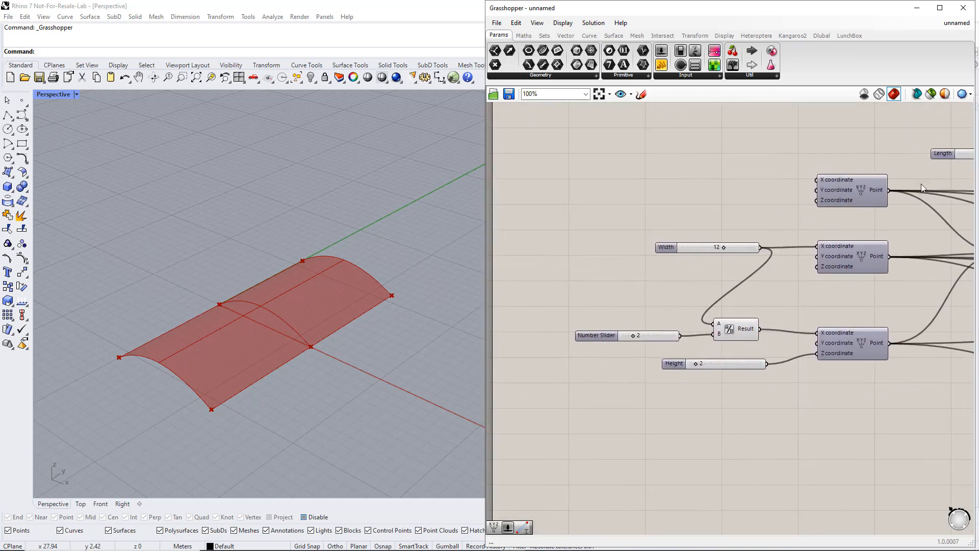
pyautogui.moveTo(944, 154); pyautogui.dragTo(538, 239)
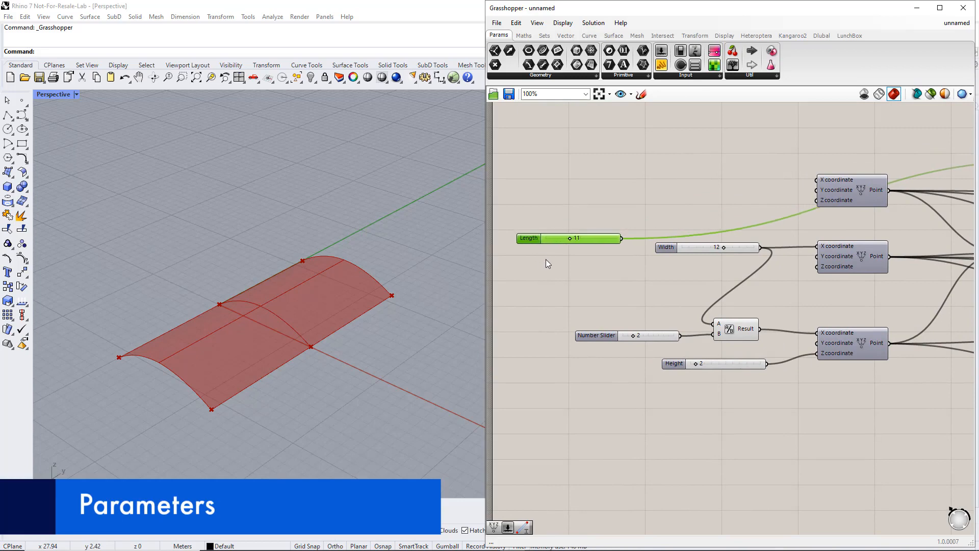
pyautogui.moveTo(663, 250); pyautogui.dragTo(533, 255)
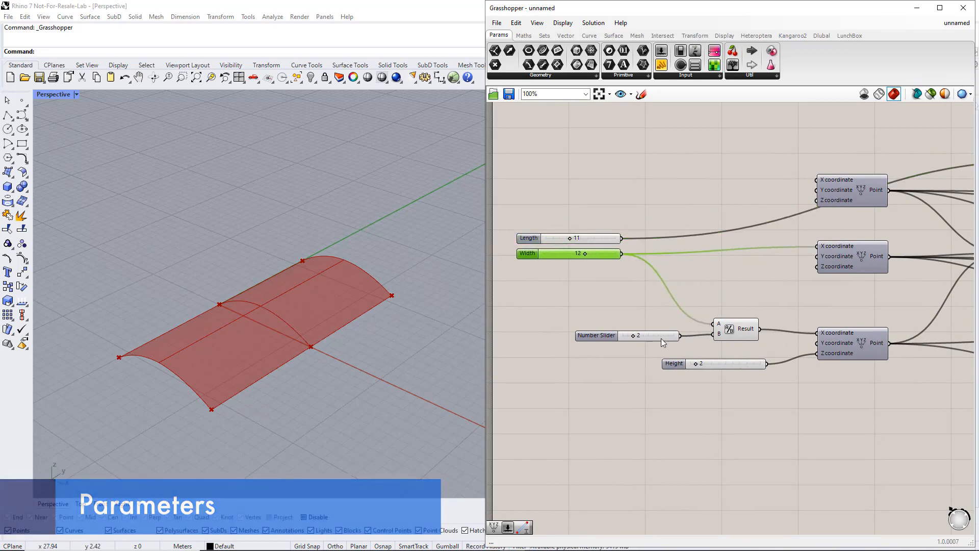
pyautogui.moveTo(674, 365); pyautogui.dragTo(528, 271)
# - Group the Length, Width and Height sliders and name the group Parameters
pyautogui.moveTo(504, 212); pyautogui.dragTo(637, 305)
pyautogui.hotkey('ctrl', 'g')
pyautogui.rightClick(586, 262)
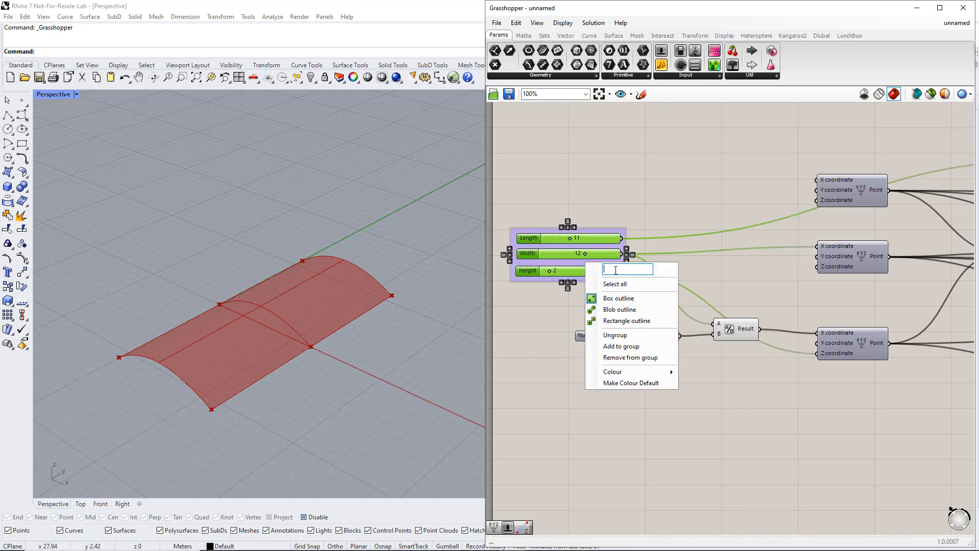
pyautogui.write('Parameters')
pyautogui.press('Return')
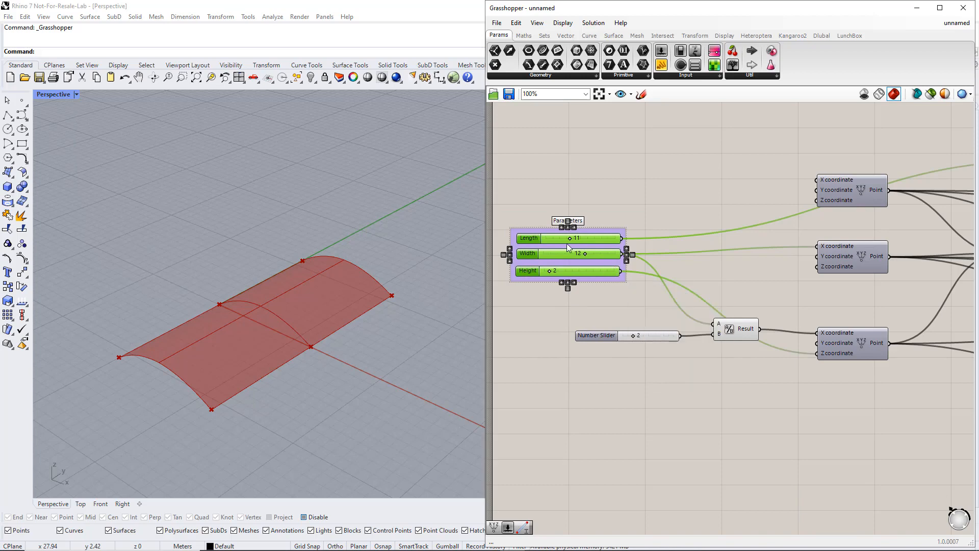
# - Set the Length slider to 5, Width to 10 and Height to 4
pyautogui.moveTo(569, 239)
pyautogui.mouseDown()
pyautogui.moveTo(552, 239)
pyautogui.moveTo(614, 263)
pyautogui.moveTo(573, 259)
pyautogui.moveTo(568, 237)
pyautogui.moveTo(558, 240)
pyautogui.mouseUp()
pyautogui.moveTo(553, 273)
pyautogui.mouseDown()
pyautogui.moveTo(574, 271)
pyautogui.moveTo(558, 272)
pyautogui.mouseUp()
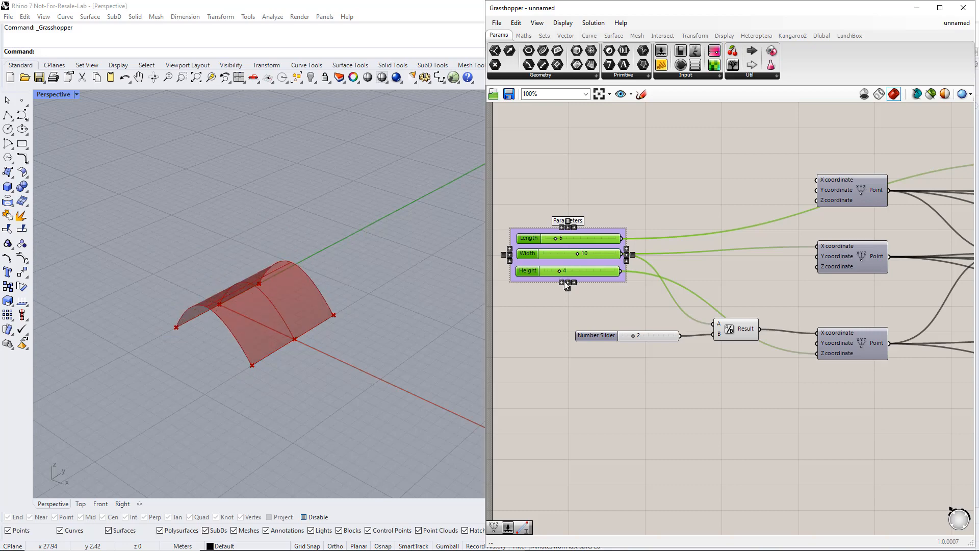
pyautogui.click(564, 314)
# - Place a Dlubal RFEM 6 Member component on the empty canvas beyond the Beams group
pyautogui.moveTo(863, 390); pyautogui.dragTo(598, 393, button='right')
pyautogui.moveTo(935, 376); pyautogui.dragTo(669, 386, button='right')
pyautogui.moveTo(912, 338); pyautogui.dragTo(669, 355, button='right')
pyautogui.moveTo(881, 317); pyautogui.dragTo(655, 344, button='right')
pyautogui.moveTo(896, 261); pyautogui.dragTo(782, 295, button='right')
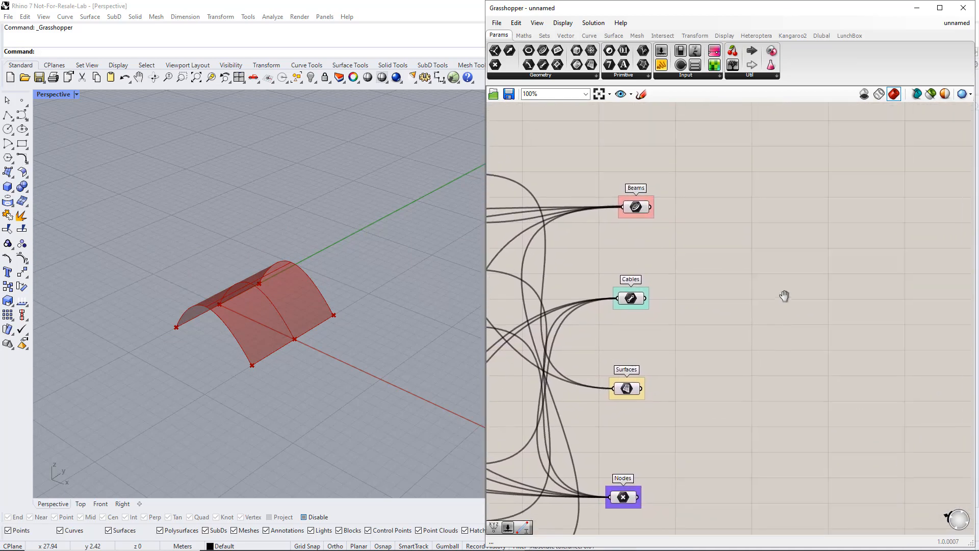
pyautogui.moveTo(872, 278); pyautogui.dragTo(796, 299, button='right')
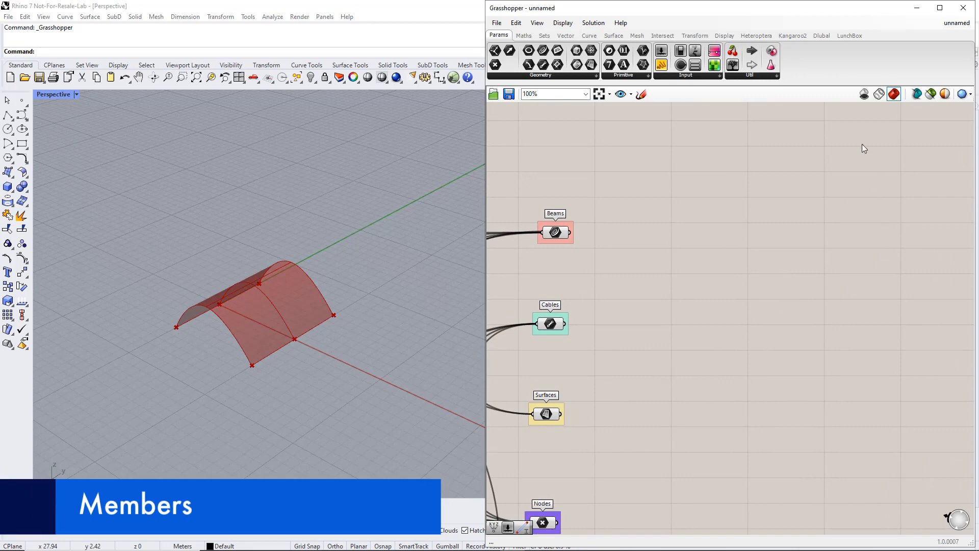
pyautogui.click(821, 36)
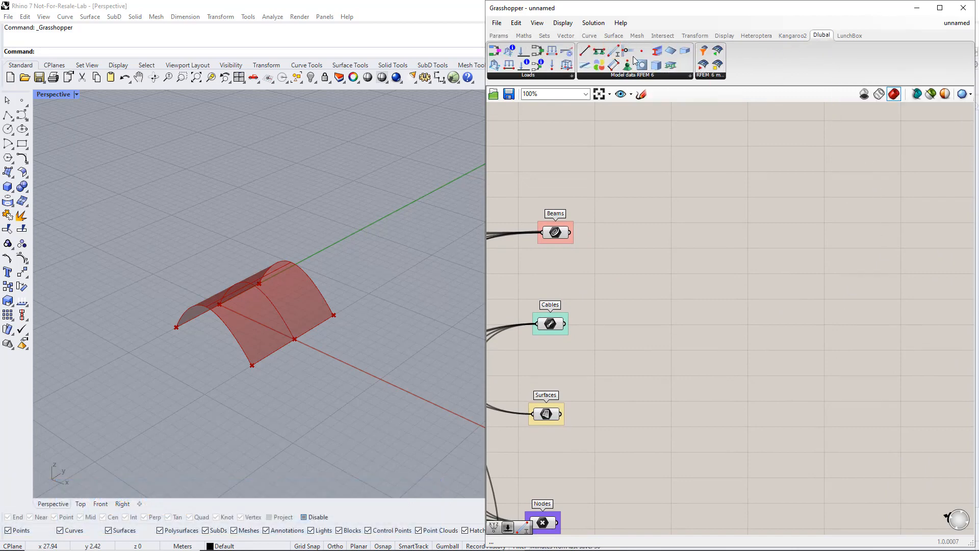
pyautogui.moveTo(885, 231); pyautogui.dragTo(893, 228)
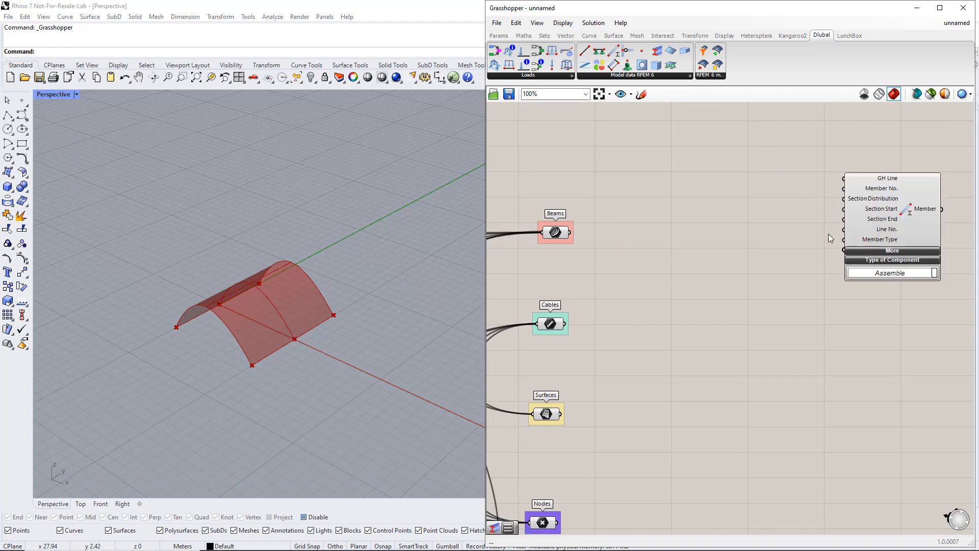
# - Add a Value List beside the Member component and connect it to the Member Type input with TYPE_BEAM
pyautogui.click(498, 36)
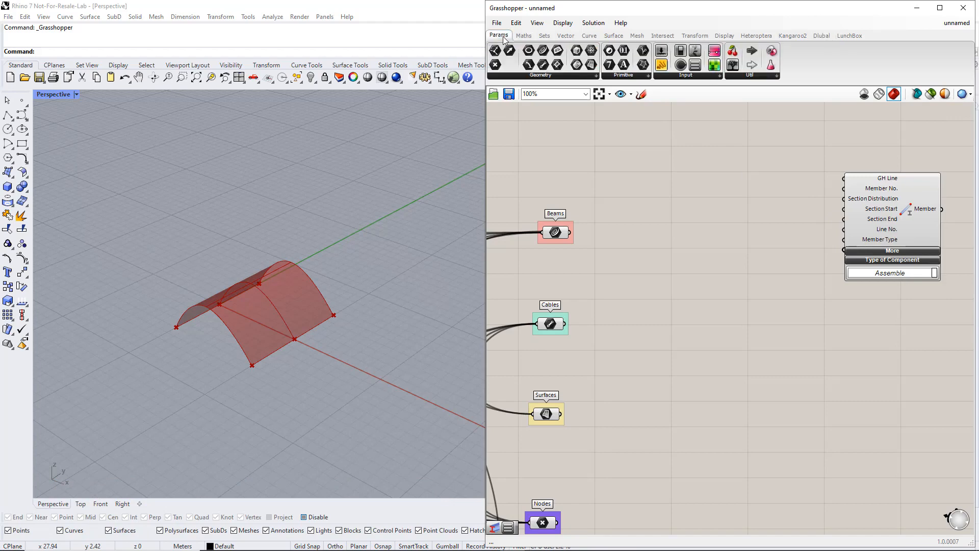
pyautogui.click(679, 75)
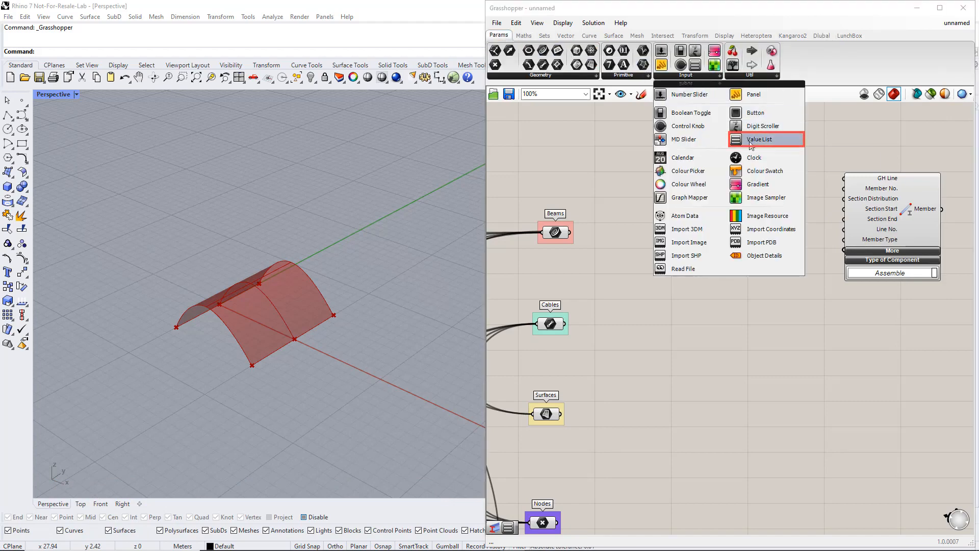
pyautogui.moveTo(751, 145); pyautogui.dragTo(758, 273)
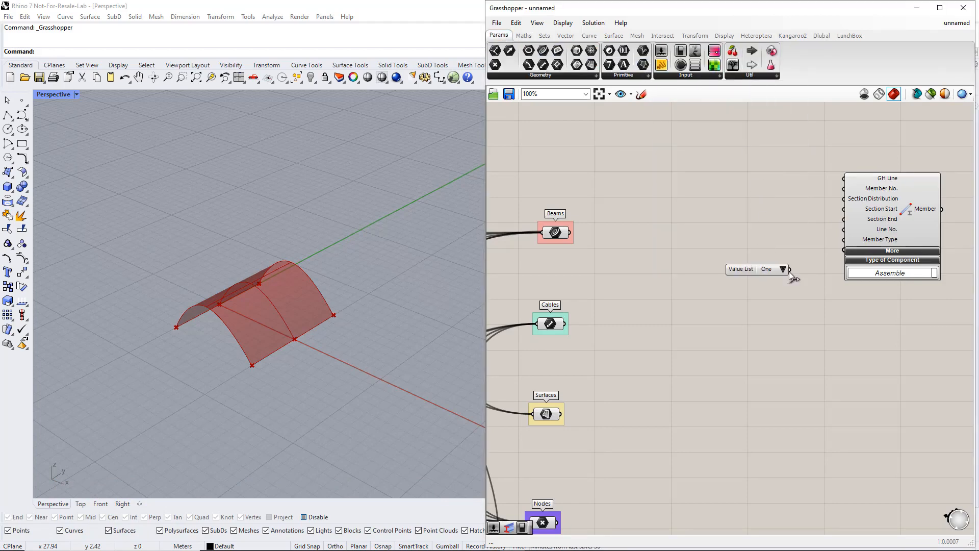
pyautogui.moveTo(816, 251); pyautogui.dragTo(836, 250)
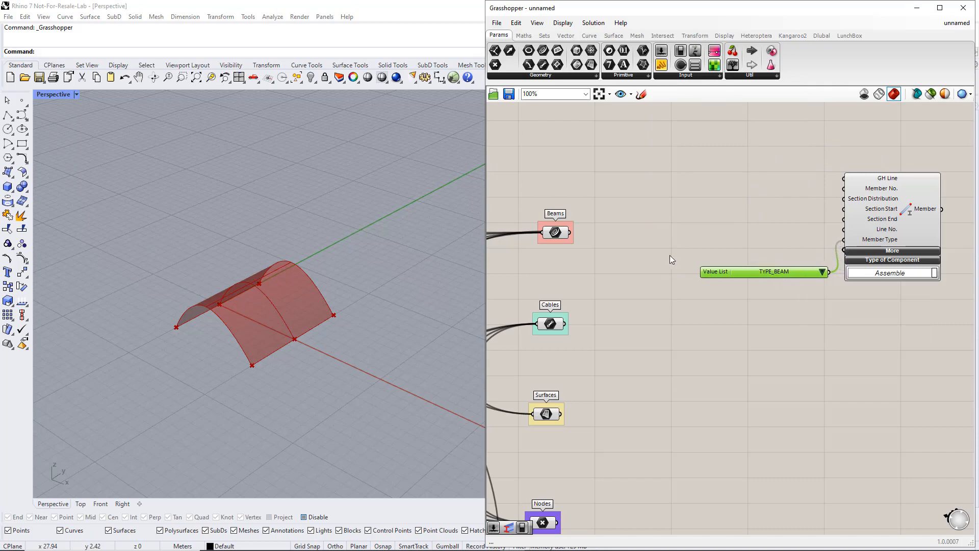
# - Connect the Beams curve parameter to the Member's GH Line input and move the Member and its value list farther from the Beams group
pyautogui.moveTo(570, 233); pyautogui.dragTo(843, 183)
pyautogui.click(809, 295)
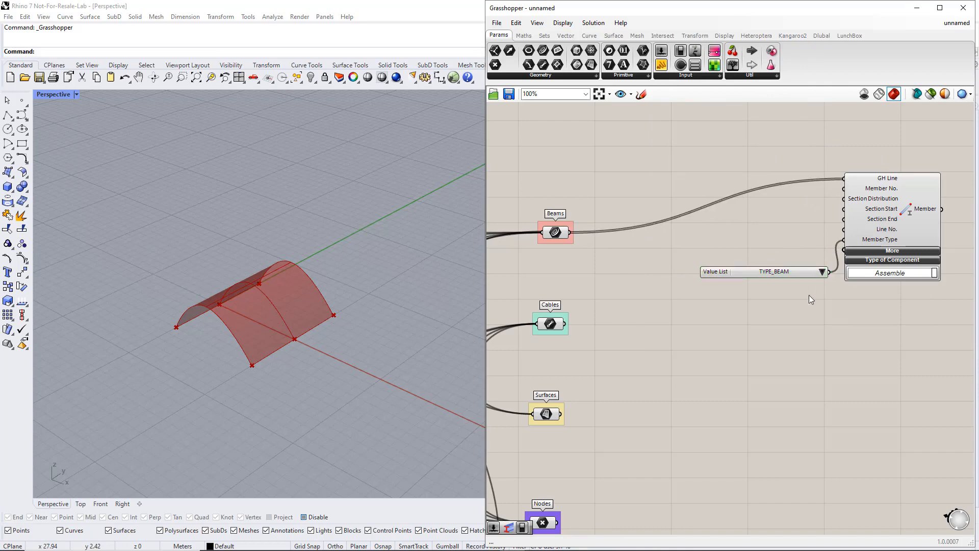
pyautogui.scroll(-1, 809, 295)
pyautogui.moveTo(837, 346); pyautogui.dragTo(922, 256)
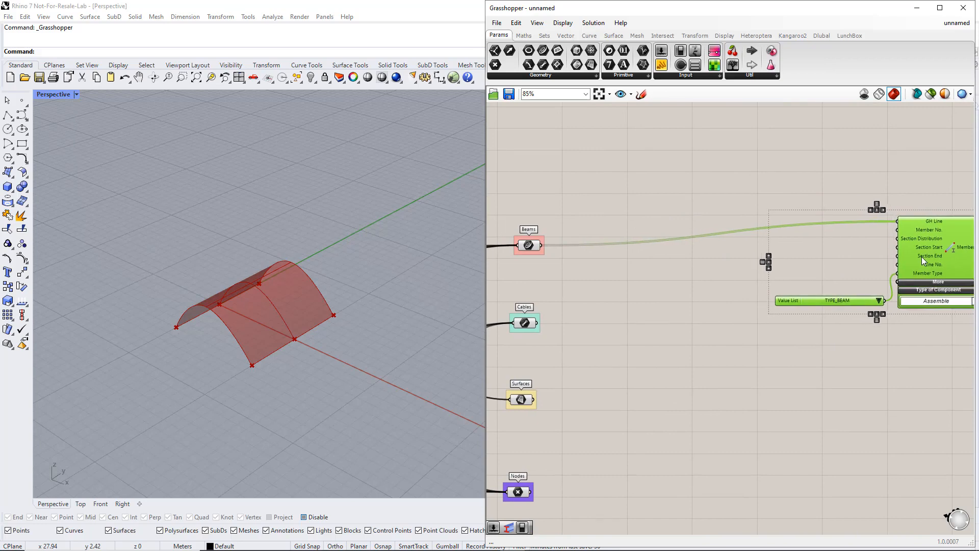
pyautogui.click(865, 253)
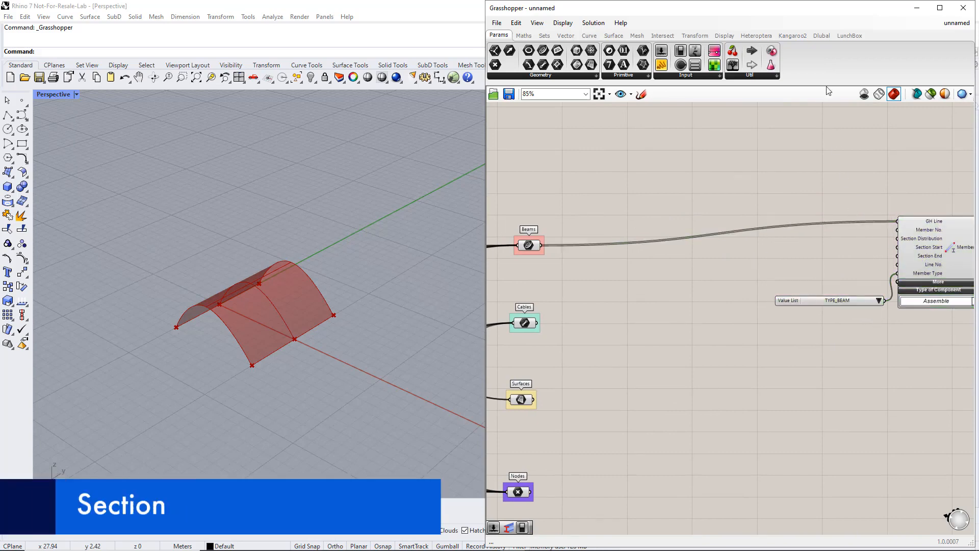
# - Place a Dlubal Section component above the Beams wire and feed its Section No. input from a number slider of 1
pyautogui.click(822, 36)
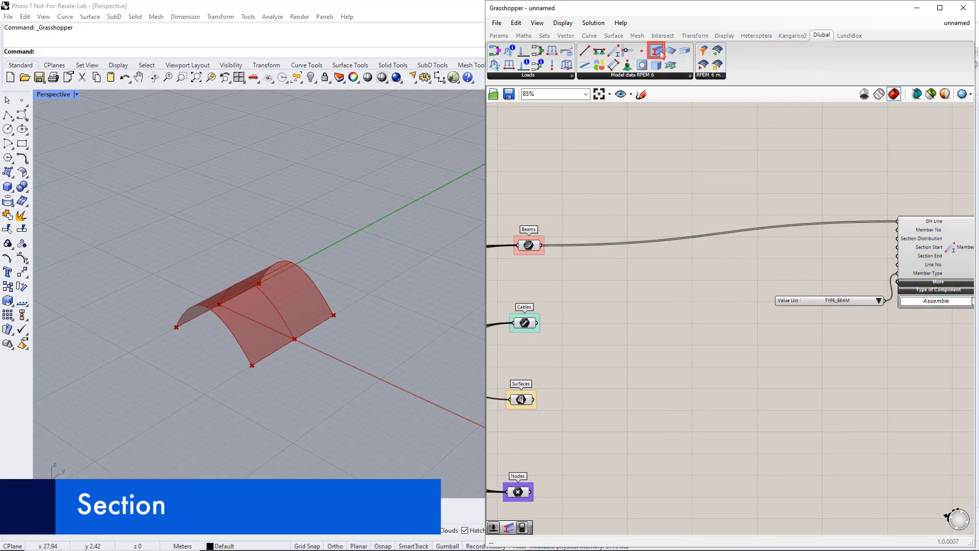
pyautogui.moveTo(657, 52); pyautogui.dragTo(781, 167)
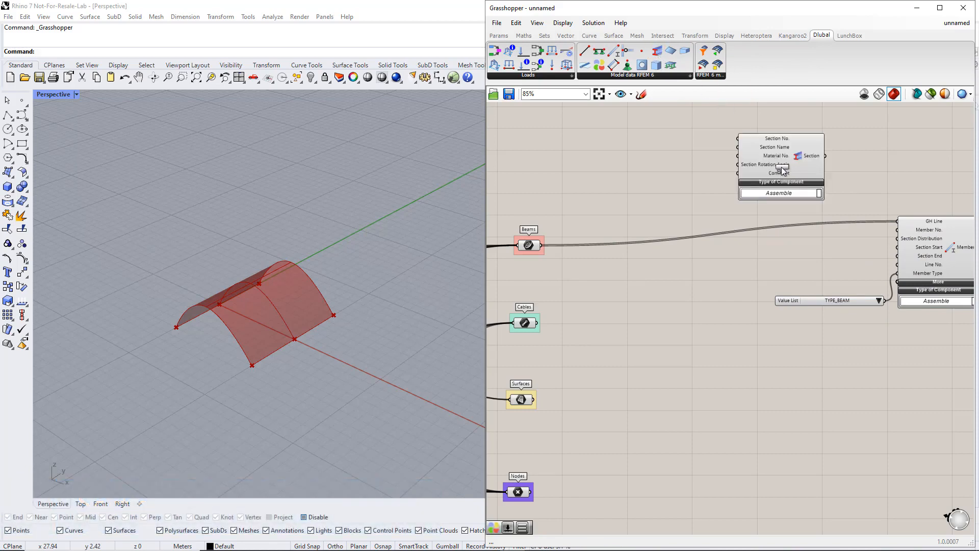
pyautogui.doubleClick(675, 129)
pyautogui.write('1')
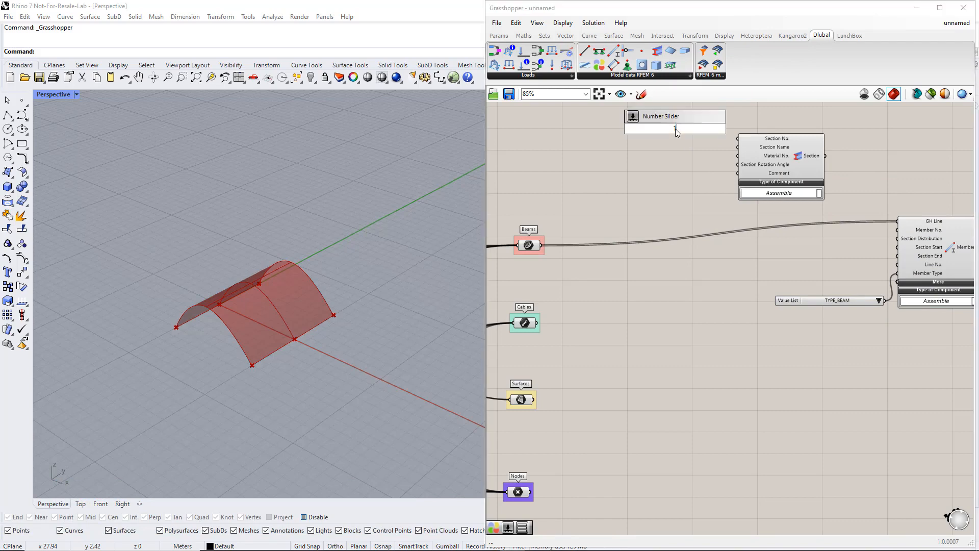
pyautogui.press('Return')
pyautogui.moveTo(720, 129); pyautogui.dragTo(733, 139)
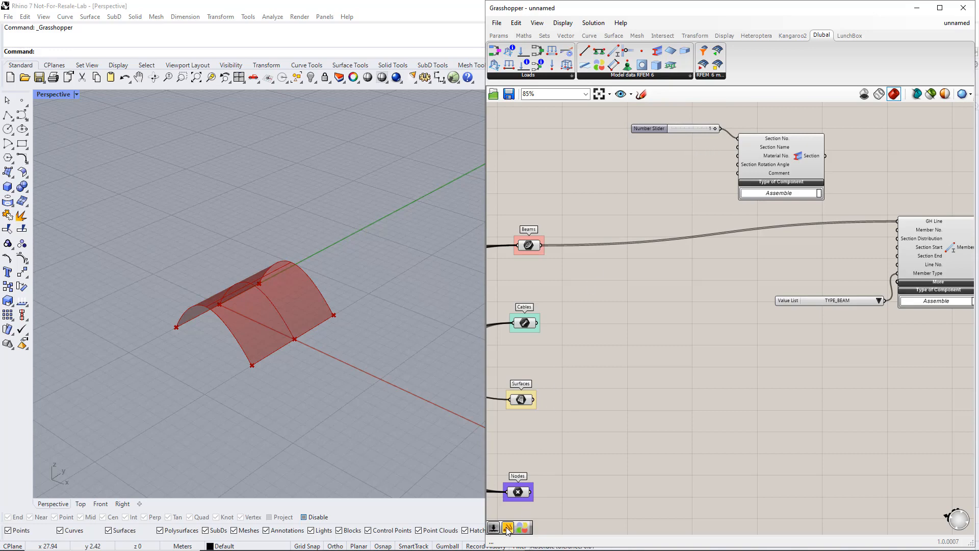
# - Add a panel containing CHS 193.7x5, shrink it and connect it to the Section Name input
pyautogui.moveTo(508, 528); pyautogui.dragTo(666, 168)
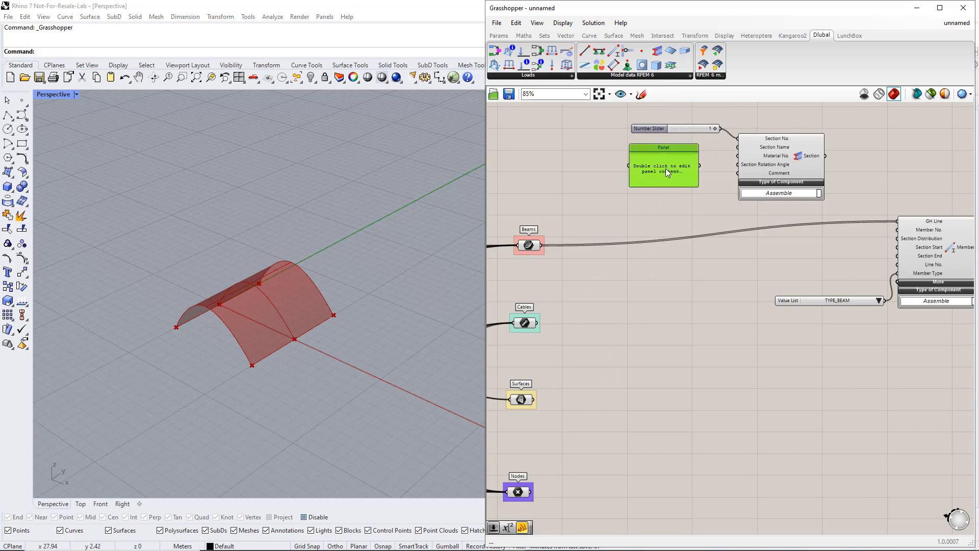
pyautogui.doubleClick(666, 169)
pyautogui.write('CHS')
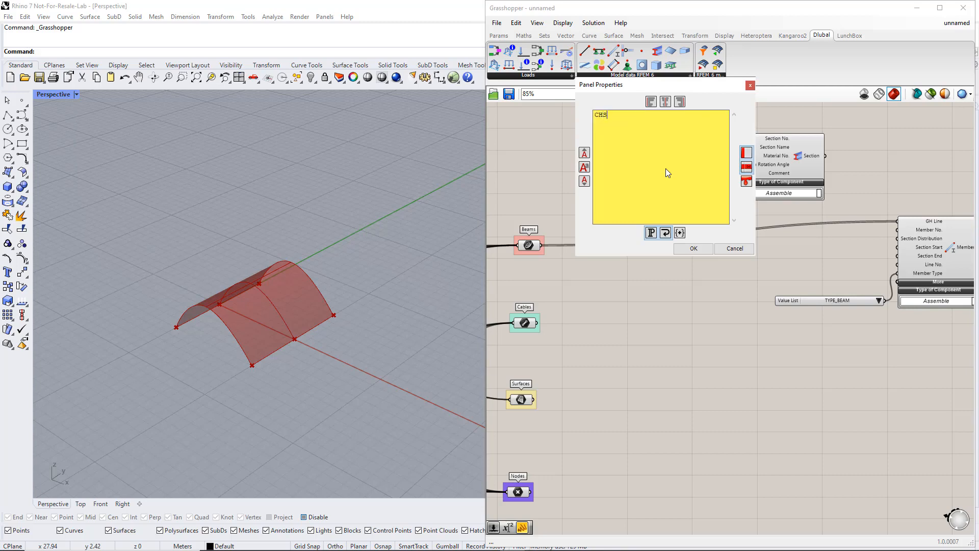
pyautogui.write(' 193.7x5')
pyautogui.click(681, 247)
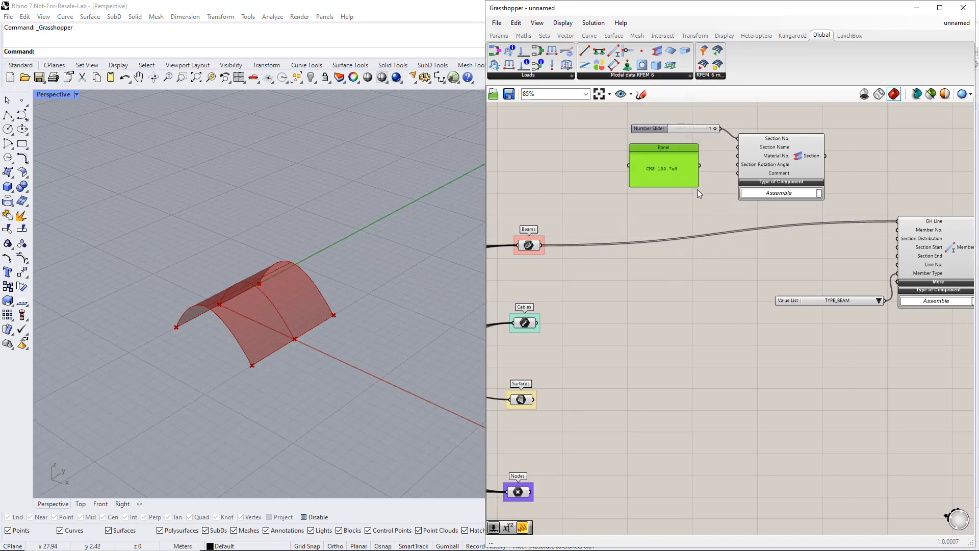
pyautogui.moveTo(699, 187); pyautogui.dragTo(706, 147)
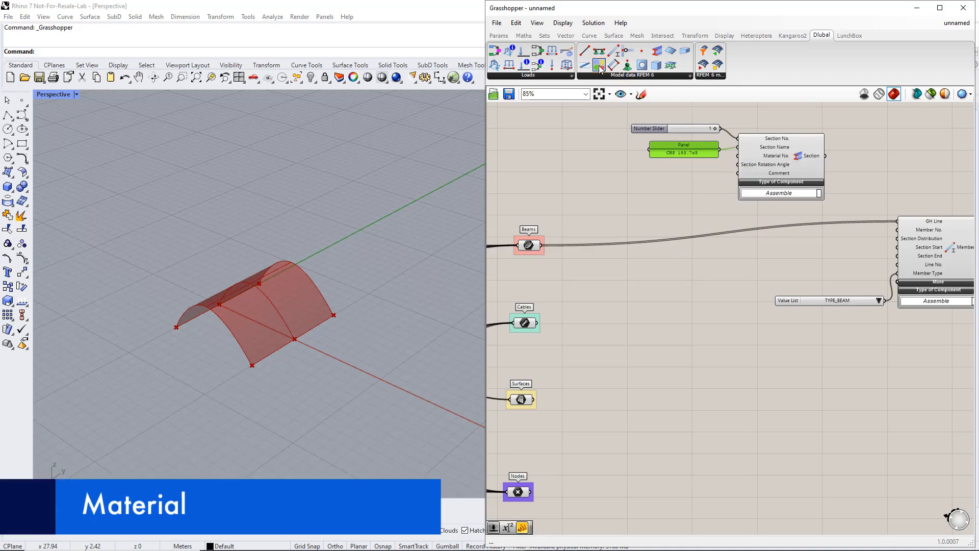
# - Place a Dlubal Material component before the Section component and feed its Material No. input from a number slider of 1
pyautogui.moveTo(601, 67); pyautogui.dragTo(582, 137)
pyautogui.moveTo(638, 193); pyautogui.dragTo(671, 214, button='right')
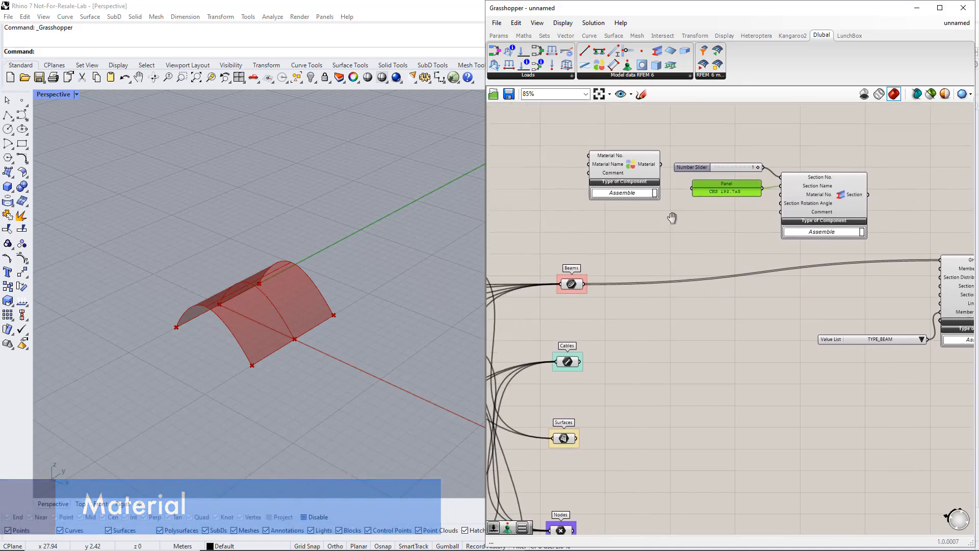
pyautogui.click(539, 151)
pyautogui.doubleClick(538, 151)
pyautogui.write('number slider')
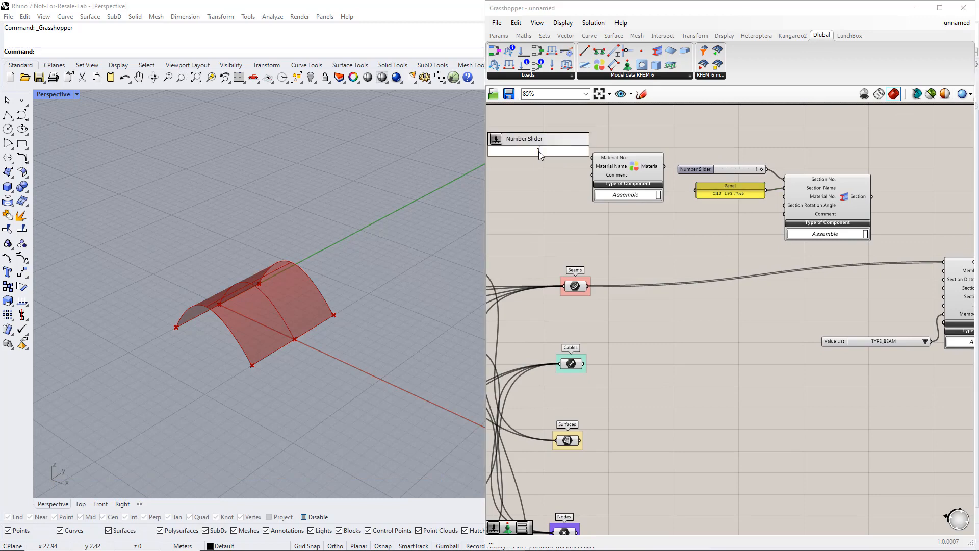
pyautogui.press('Return')
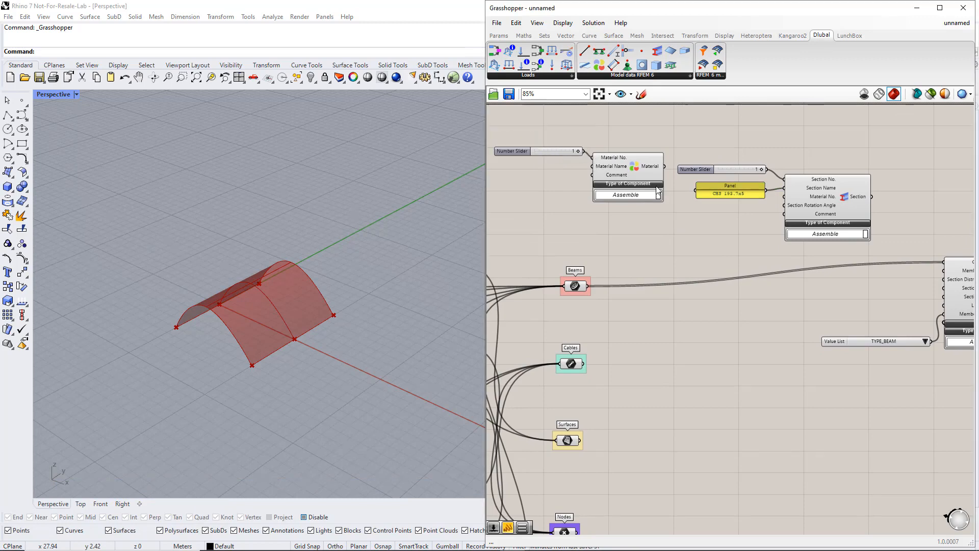
# - Duplicate the section name panel, change the copy's text to S235 and connect it to the Material Name input
pyautogui.click(723, 195)
pyautogui.keyDown('alt'); pyautogui.moveTo(712, 194); pyautogui.dragTo(534, 179); pyautogui.keyUp('alt')
pyautogui.doubleClick(533, 176)
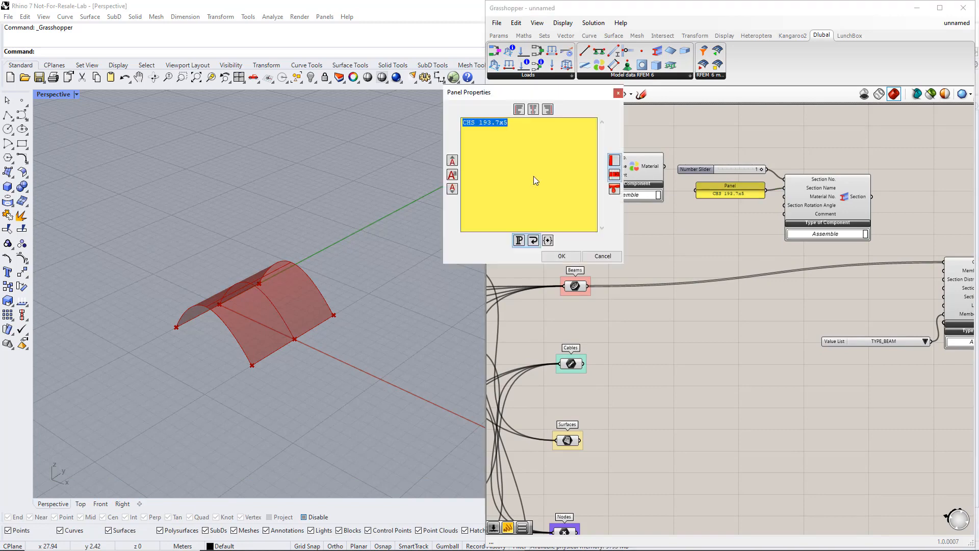
pyautogui.write('S235')
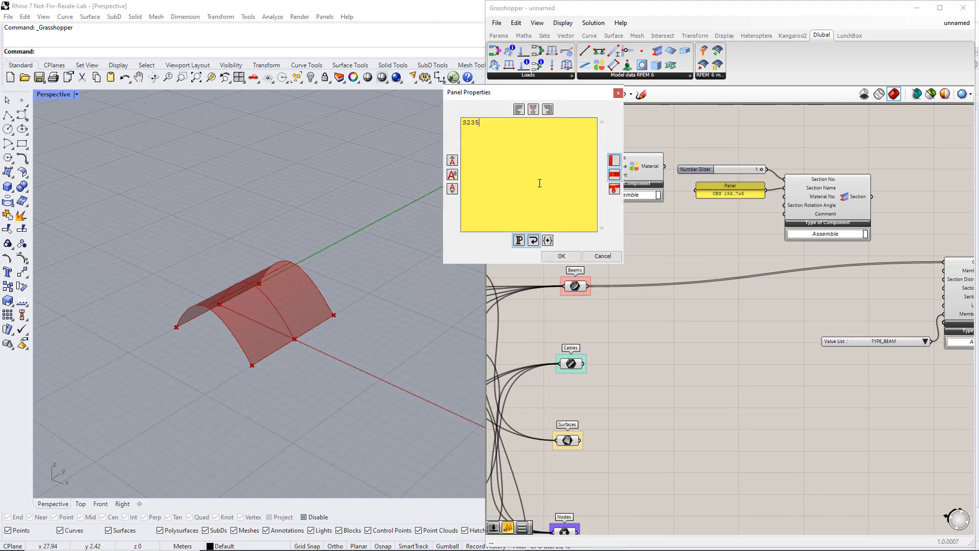
pyautogui.click(562, 256)
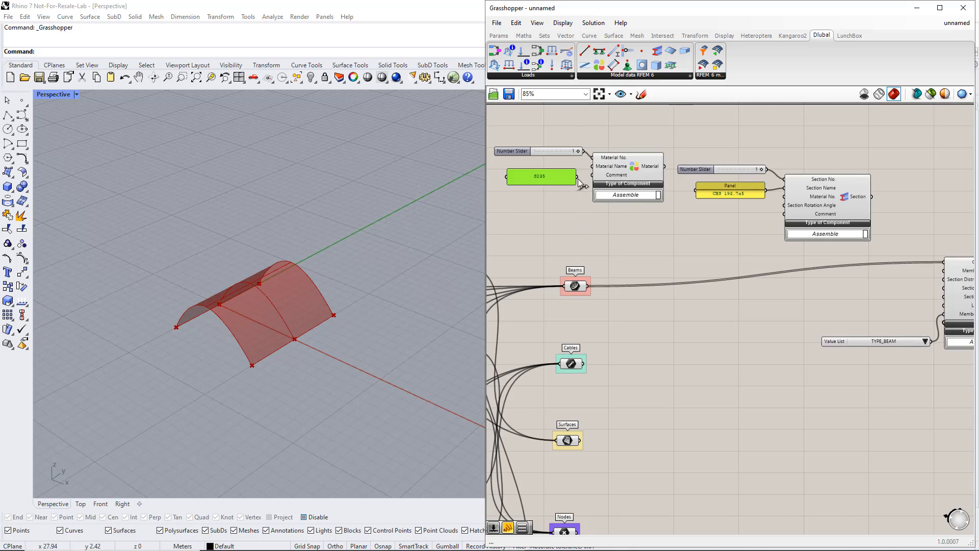
pyautogui.moveTo(576, 176); pyautogui.dragTo(594, 173)
# - Connect the Material output to the Section's Material No. input and the Section output to the Member's Section Start input
pyautogui.moveTo(664, 166); pyautogui.dragTo(783, 197)
pyautogui.moveTo(873, 201); pyautogui.dragTo(944, 288)
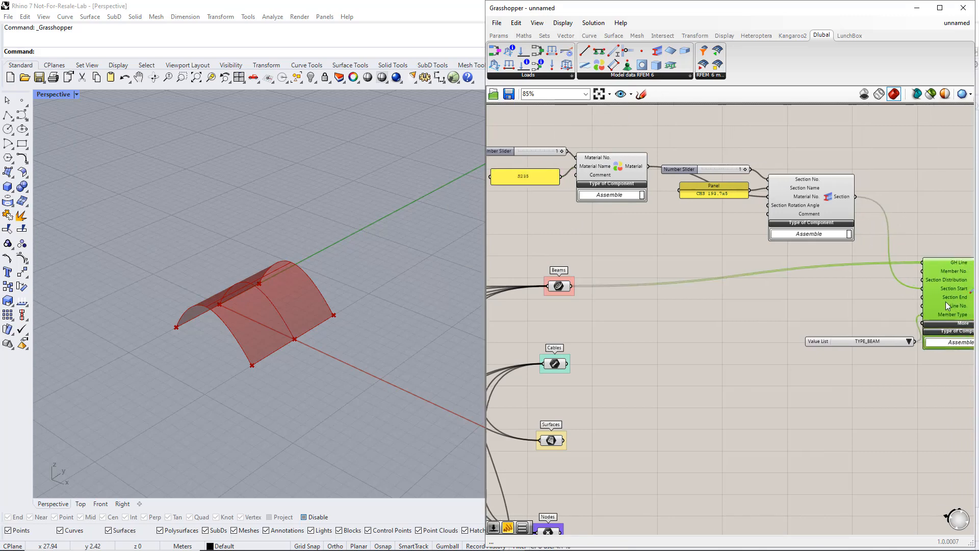
pyautogui.moveTo(913, 364); pyautogui.dragTo(823, 356, button='right')
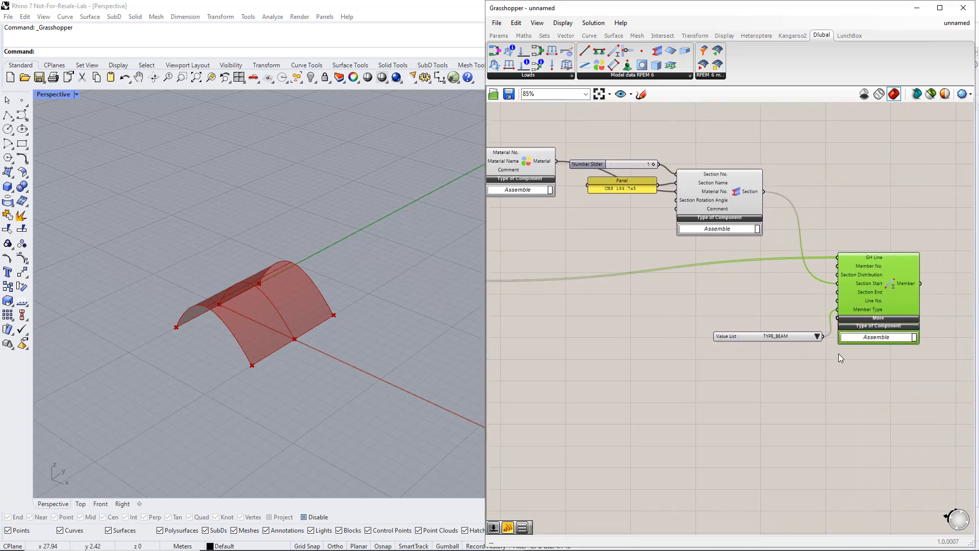
pyautogui.click(805, 298)
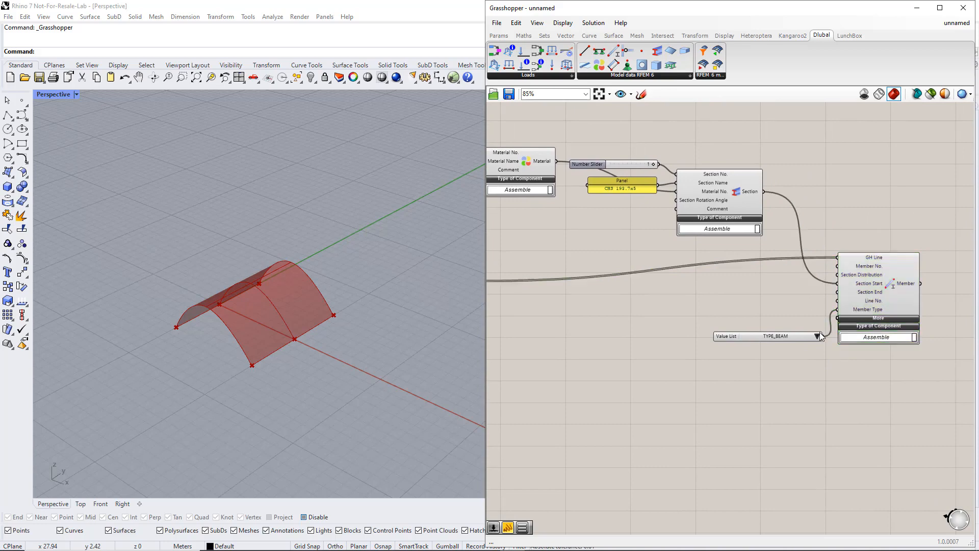
# - Place an RFEM 6 Export component beside the Member component and expand its Additional inputs
pyautogui.scroll(-3, 818, 361)
pyautogui.moveTo(820, 366); pyautogui.dragTo(732, 302, button='right')
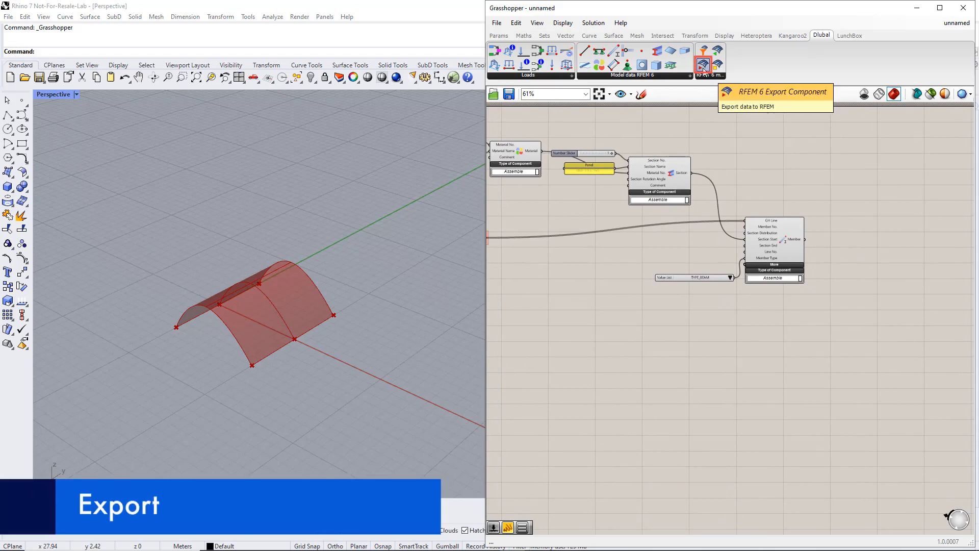
pyautogui.moveTo(703, 66); pyautogui.dragTo(836, 242)
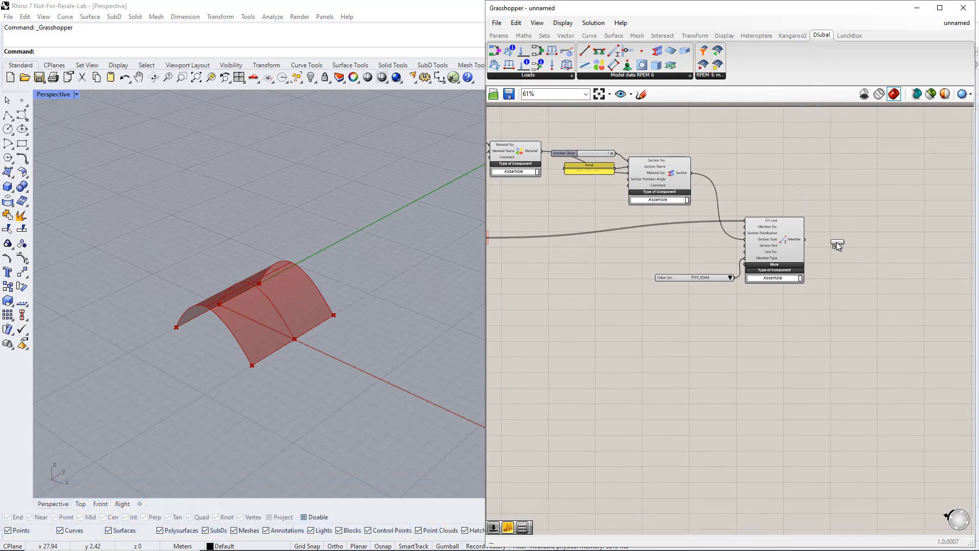
pyautogui.moveTo(890, 299); pyautogui.dragTo(894, 302)
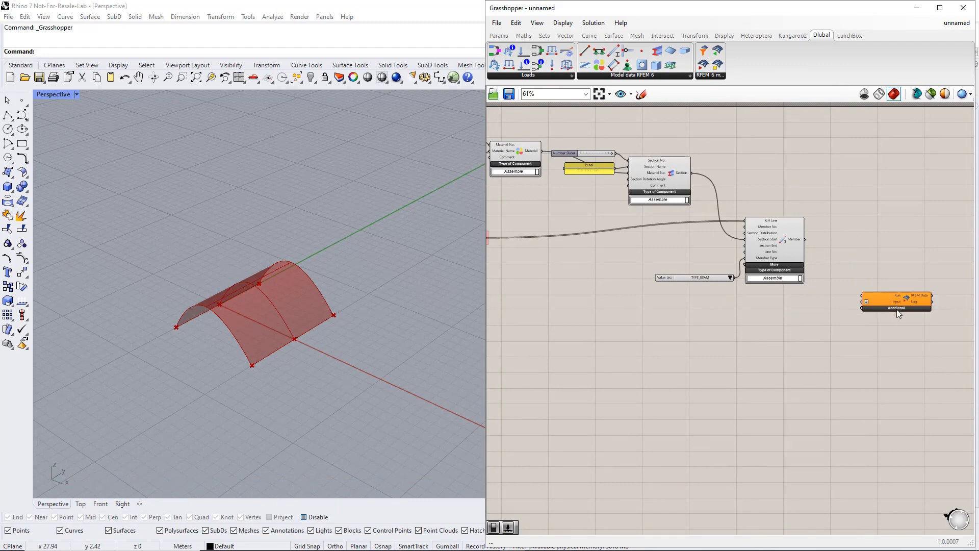
pyautogui.click(897, 309)
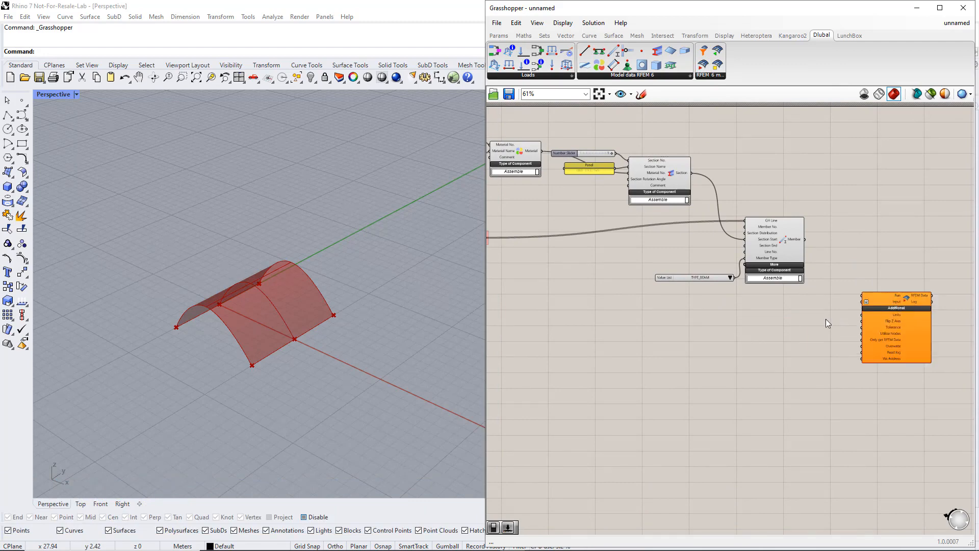
# - Add Boolean toggles for the Export component's Run and Overwrite inputs, and set the Overwrite toggle to True
pyautogui.click(502, 37)
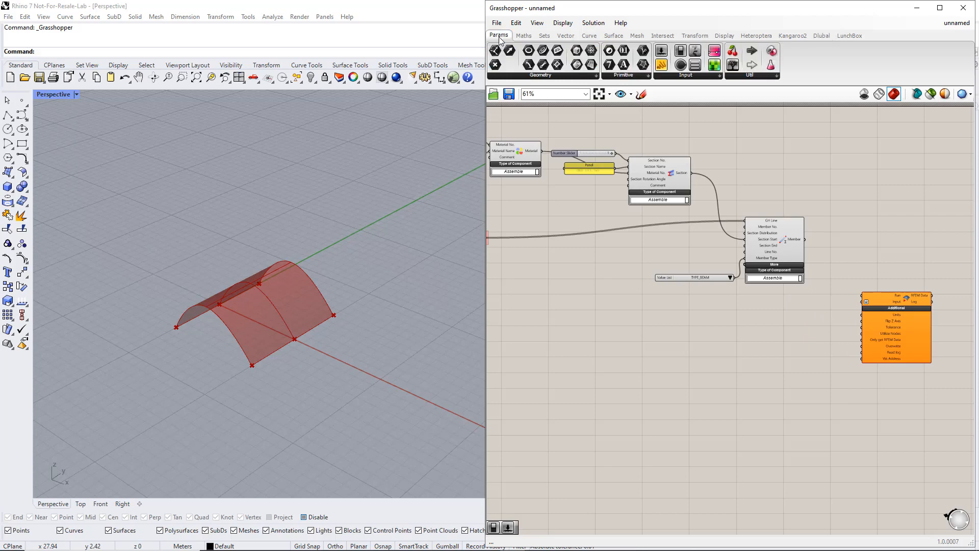
pyautogui.click(680, 77)
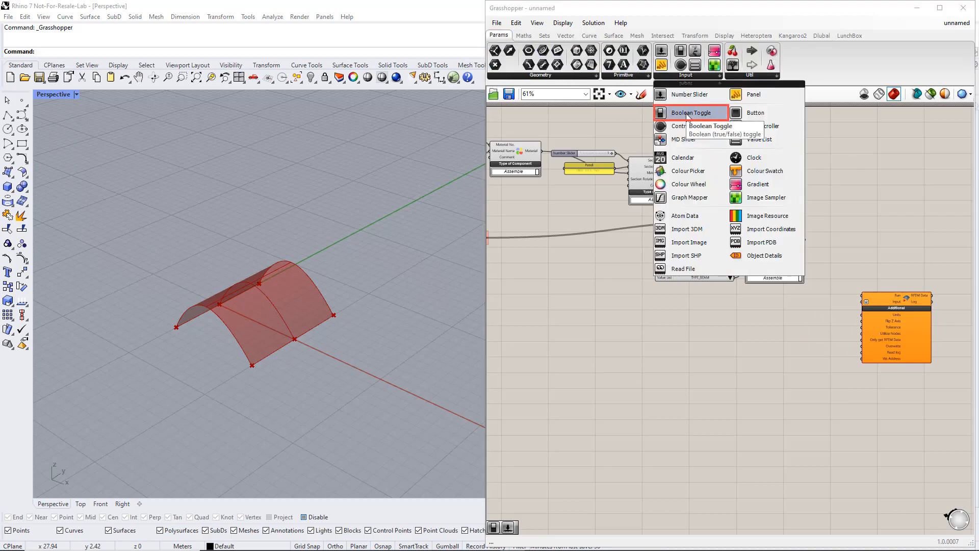
pyautogui.moveTo(687, 116); pyautogui.dragTo(890, 319)
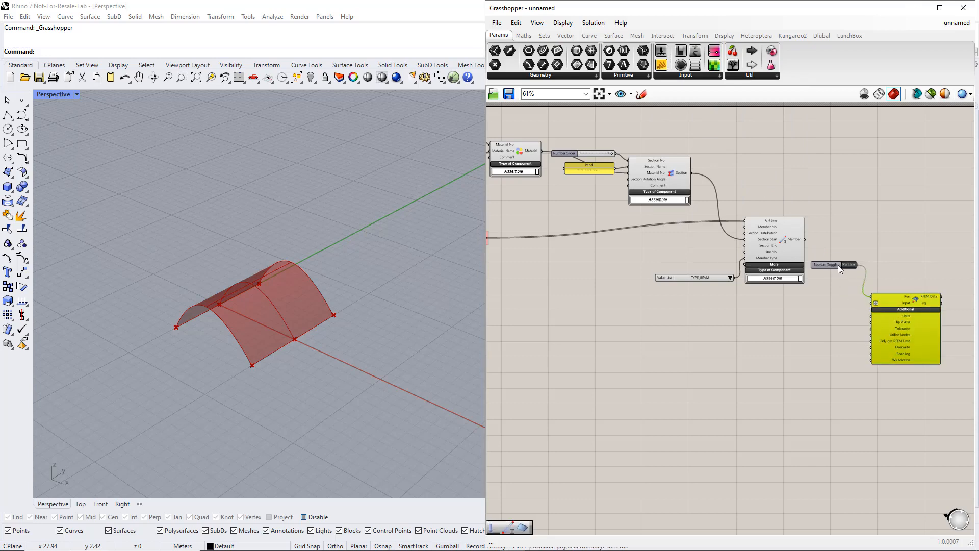
pyautogui.moveTo(837, 264); pyautogui.dragTo(845, 274)
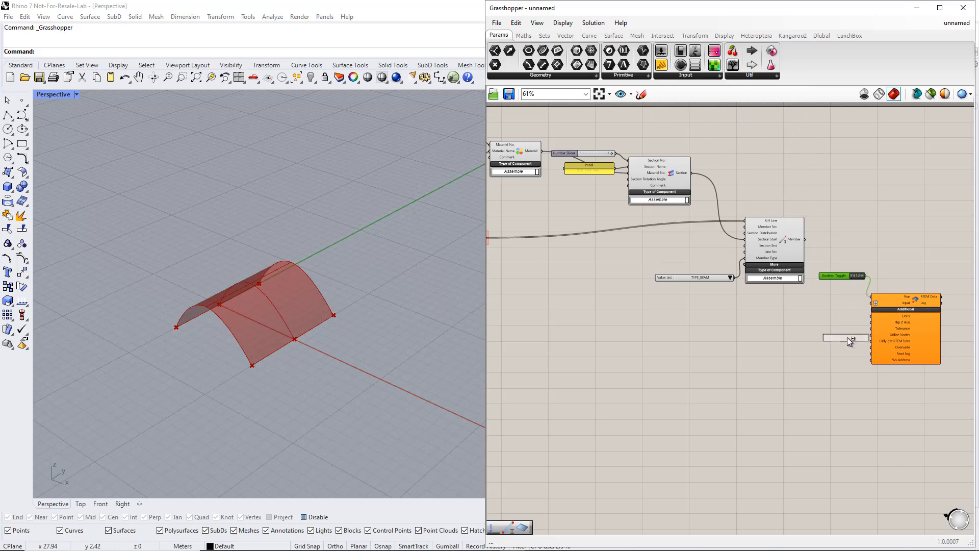
pyautogui.moveTo(846, 338); pyautogui.dragTo(871, 348)
pyautogui.doubleClick(855, 382)
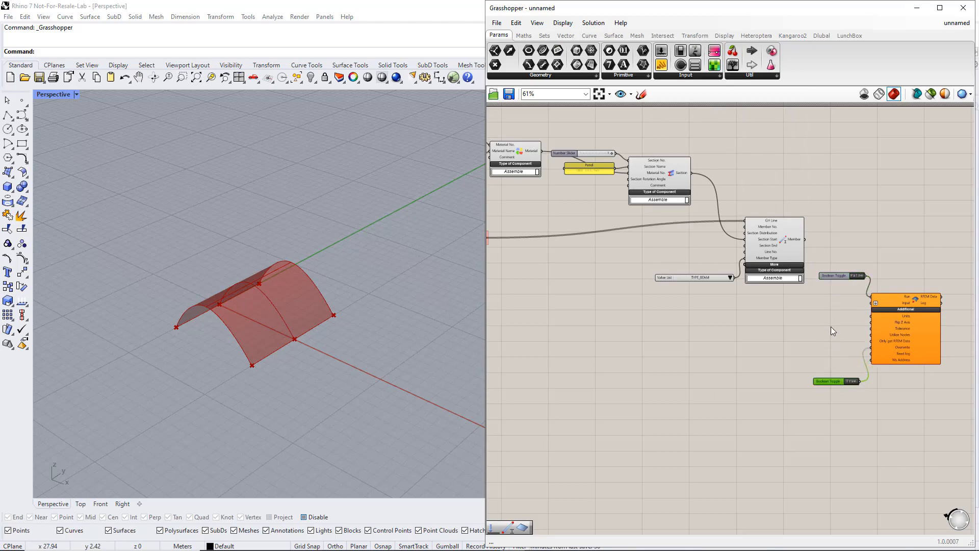
pyautogui.click(832, 327)
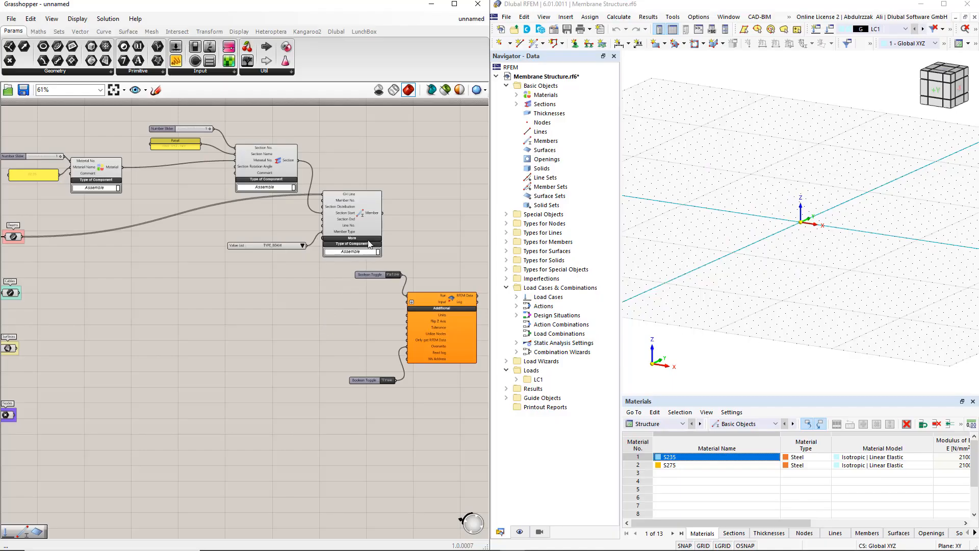
# - Connect the Member, Section and Material outputs together to the Export component's Input
pyautogui.moveTo(382, 212); pyautogui.dragTo(408, 302)
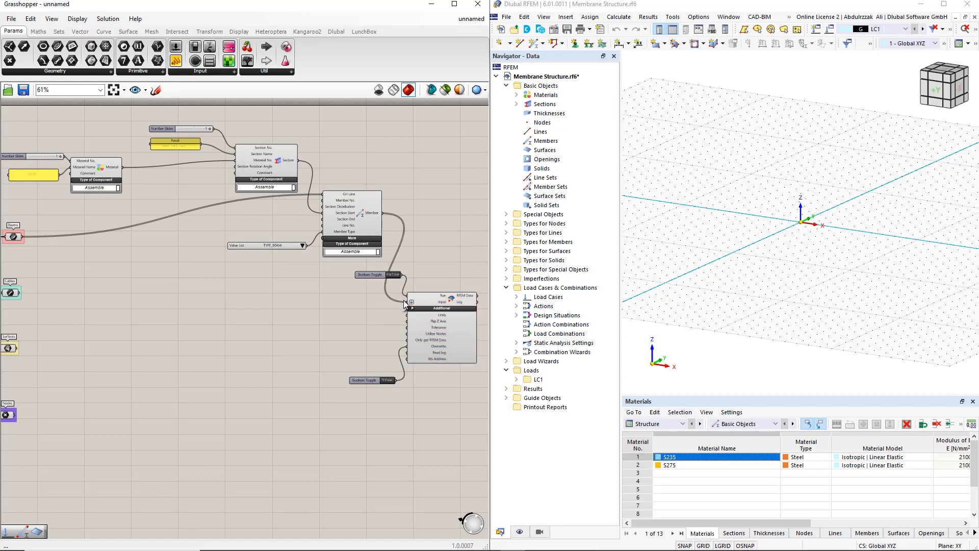
pyautogui.keyDown('shift'); pyautogui.moveTo(300, 163); pyautogui.dragTo(408, 304); pyautogui.keyUp('shift')
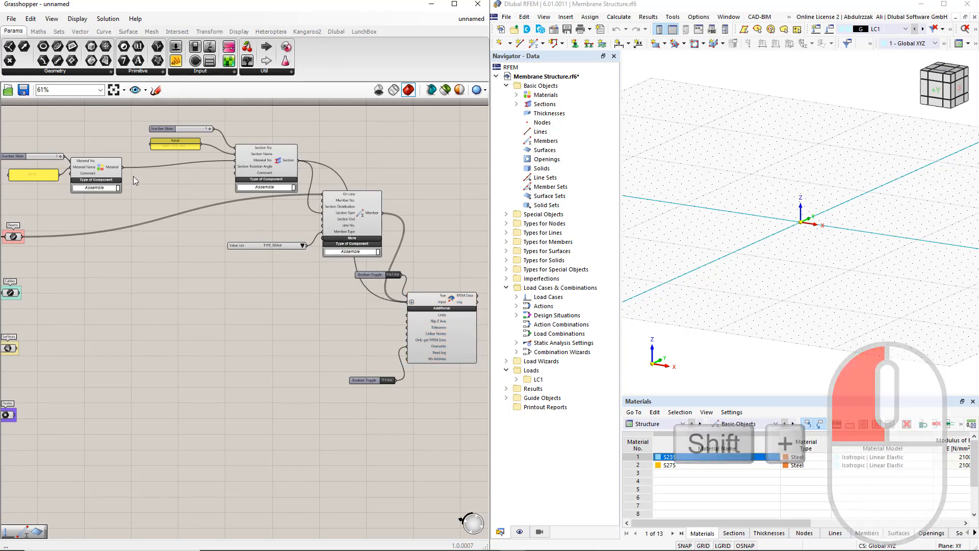
pyautogui.moveTo(122, 167); pyautogui.dragTo(408, 302)
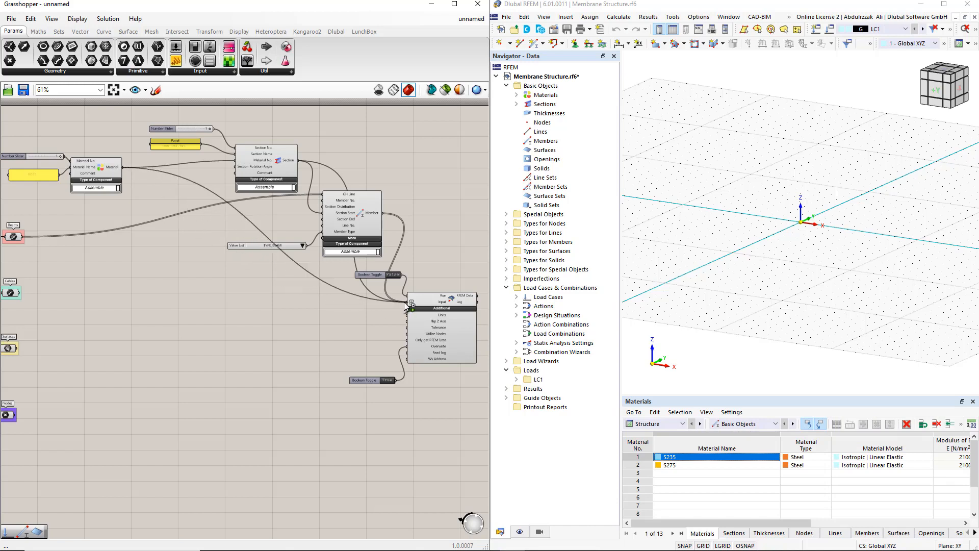
# - Export the beams to RFEM by setting Run to True, abort the external connection there, and return Run to False
pyautogui.click(395, 276)
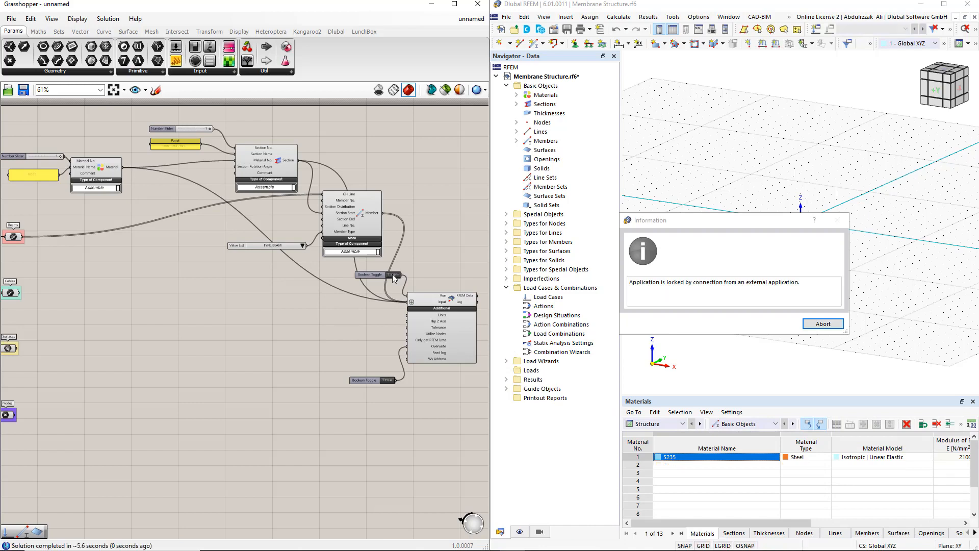
pyautogui.click(819, 327)
pyautogui.click(788, 329)
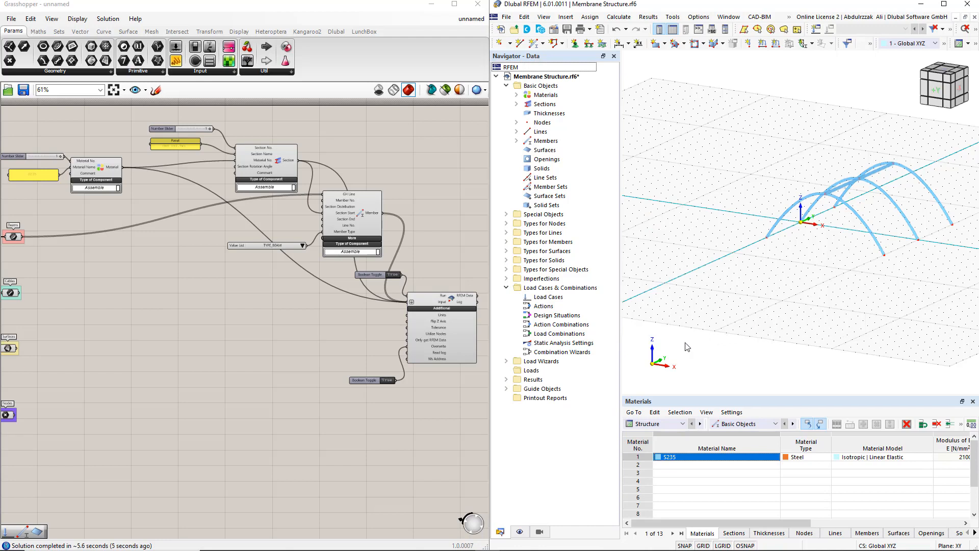
pyautogui.click(430, 396)
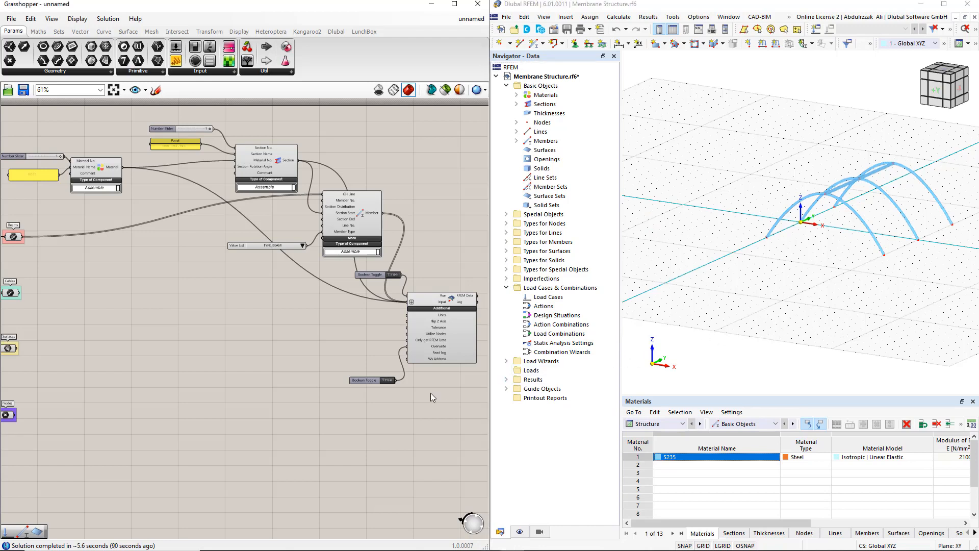
pyautogui.click(393, 274)
# - Duplicate the Section and Member components with their inputs below the originals, and connect the Cables parameter to the copied Member's GH Line
pyautogui.moveTo(339, 301); pyautogui.dragTo(144, 116)
pyautogui.keyDown('alt'); pyautogui.moveTo(265, 167); pyautogui.dragTo(213, 274); pyautogui.keyUp('alt')
pyautogui.moveTo(21, 293); pyautogui.dragTo(272, 302)
pyautogui.scroll(2, 137, 273)
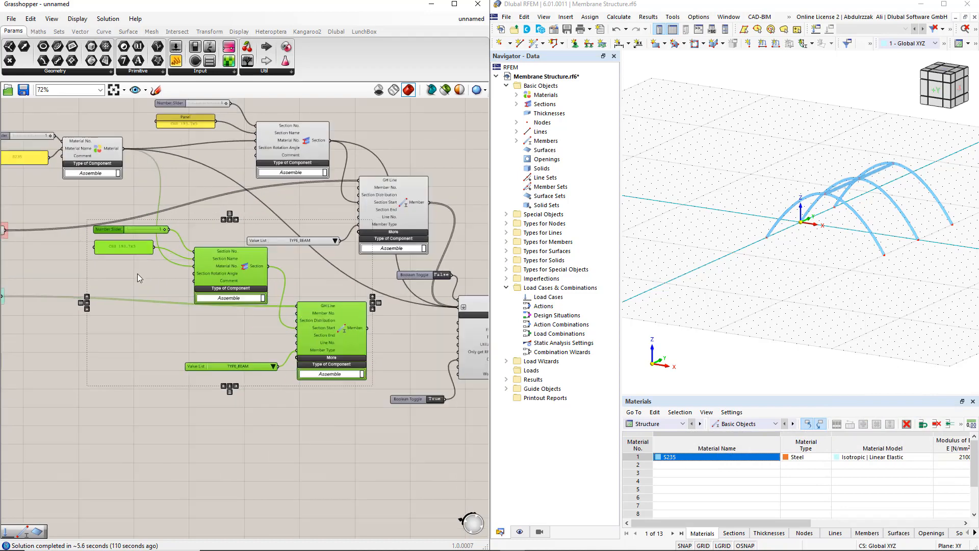
# - Raise the copied section number slider's maximum to 2 and set its value to 2
pyautogui.click(133, 256)
pyautogui.doubleClick(110, 228)
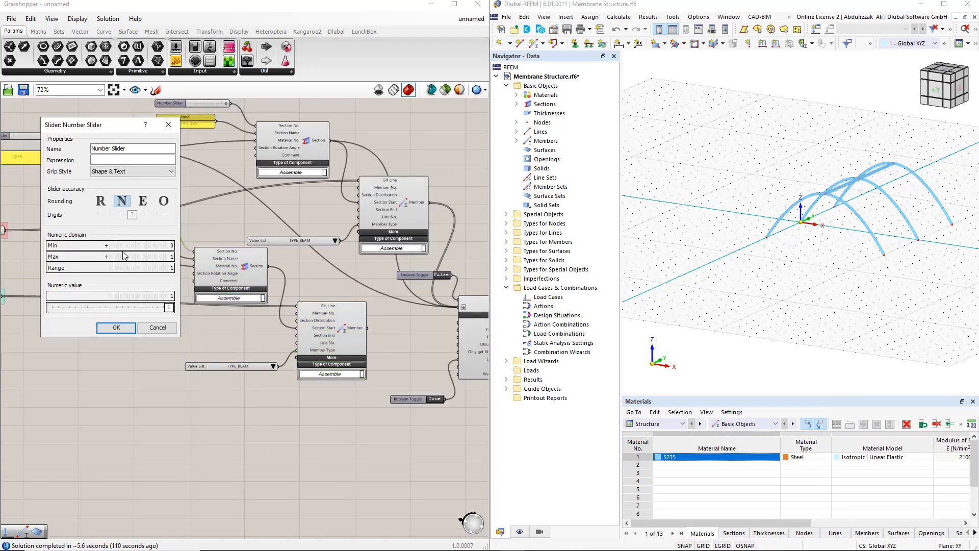
pyautogui.doubleClick(107, 257)
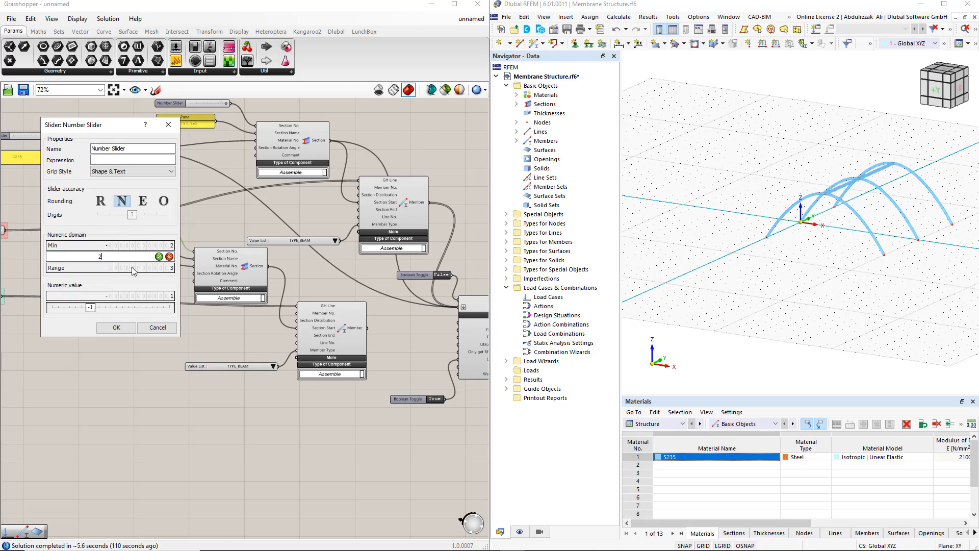
pyautogui.write('2')
pyautogui.click(159, 256)
pyautogui.click(116, 328)
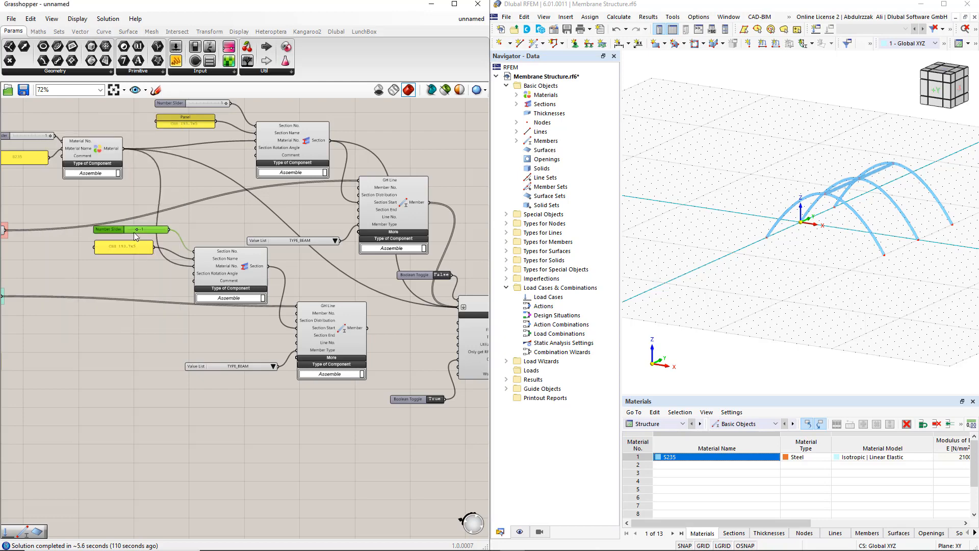
pyautogui.moveTo(136, 230); pyautogui.dragTo(166, 231)
# - Change the copied section name panel's text to R 20
pyautogui.scroll(3, 119, 255)
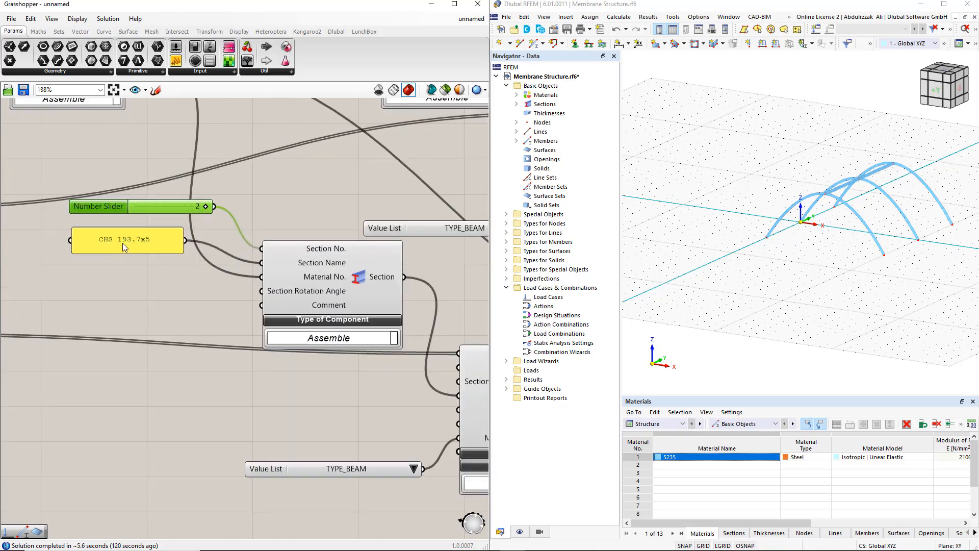
pyautogui.doubleClick(123, 243)
pyautogui.write('R')
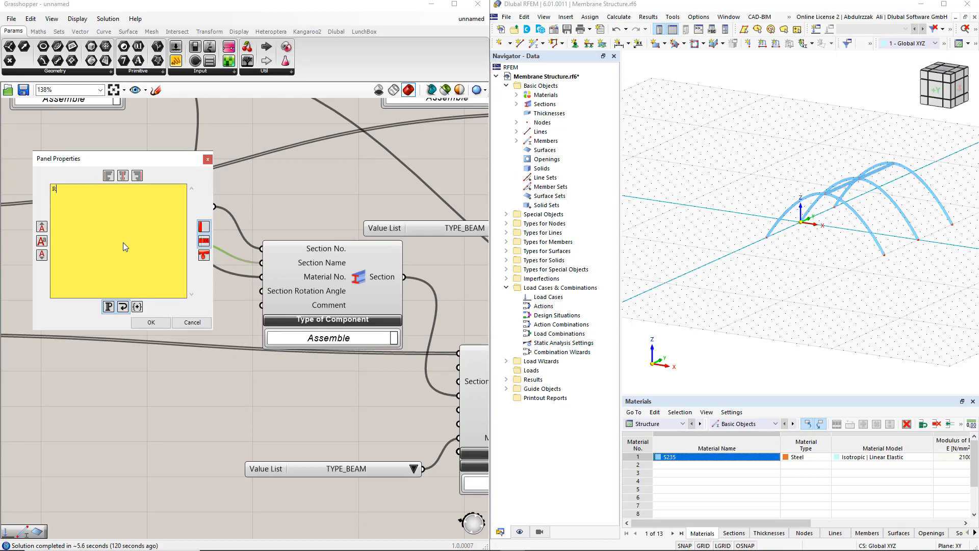
pyautogui.write(' 20')
pyautogui.click(149, 322)
pyautogui.click(150, 303)
# - Set the copied Member component's member type to TYPE_CABLE
pyautogui.scroll(-2, 150, 303)
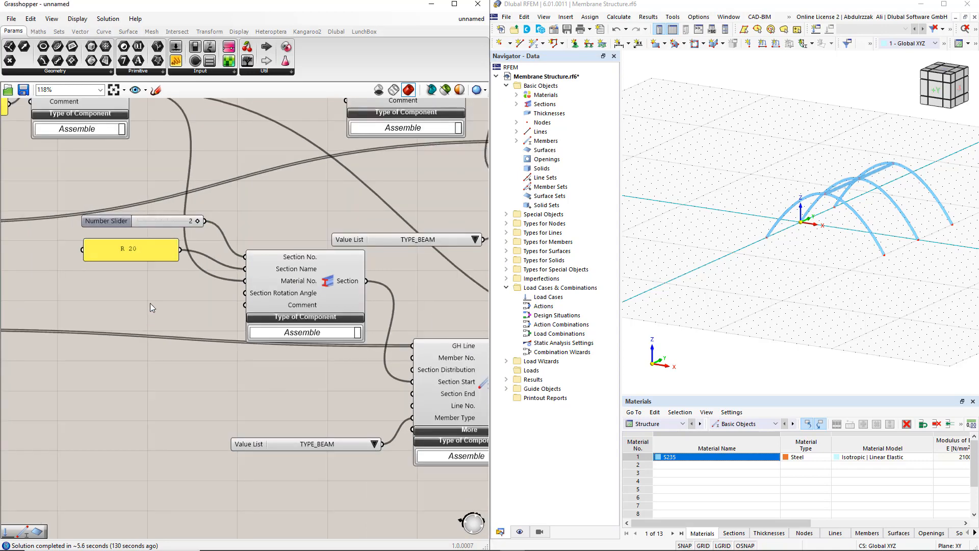
pyautogui.moveTo(292, 397); pyautogui.dragTo(211, 233, button='right')
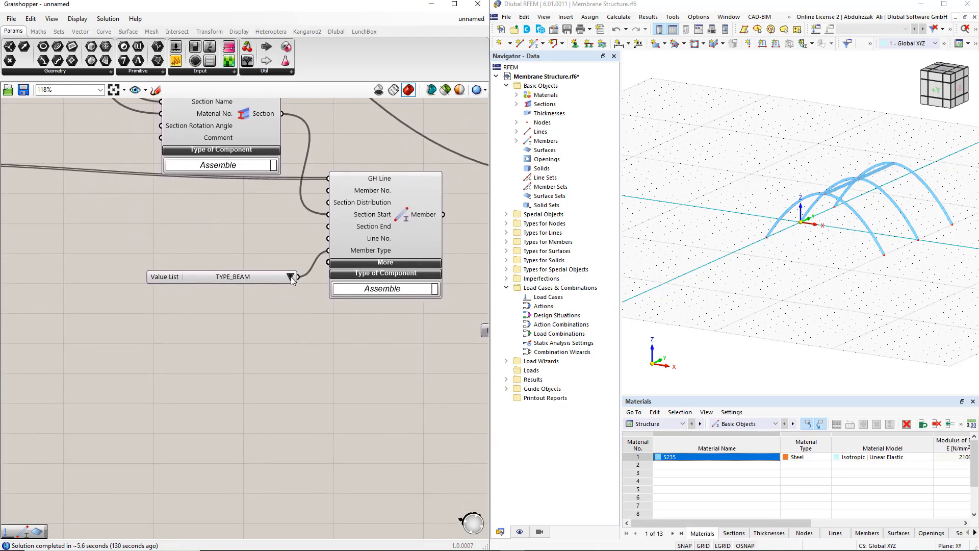
pyautogui.click(291, 276)
pyautogui.click(318, 305)
# - Add the cable Member and cable Section outputs to the Export component's Input, keeping the existing connections
pyautogui.scroll(-6, 248, 348)
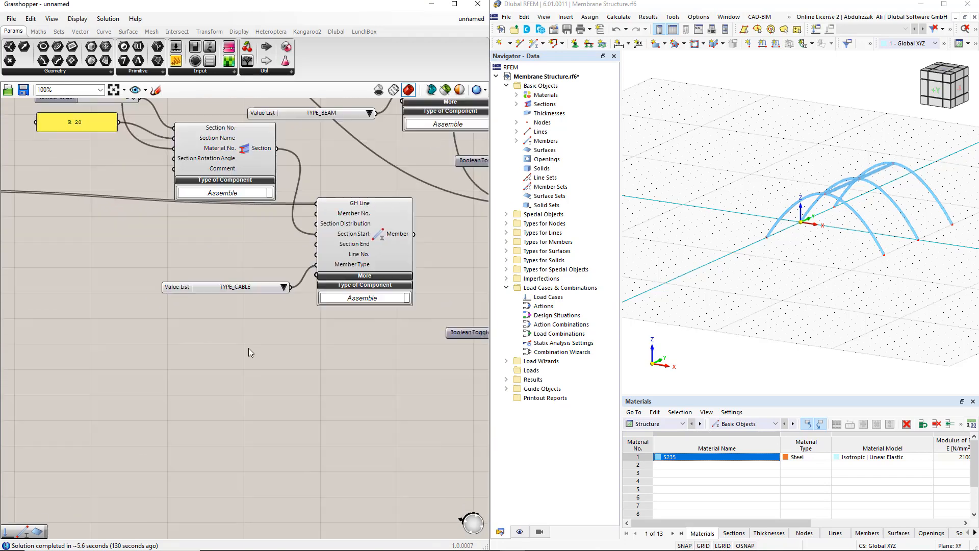
pyautogui.moveTo(316, 375); pyautogui.dragTo(263, 417, button='right')
pyautogui.scroll(1, 286, 396)
pyautogui.keyDown('shift'); pyautogui.moveTo(283, 307); pyautogui.dragTo(284, 308); pyautogui.keyUp('shift')
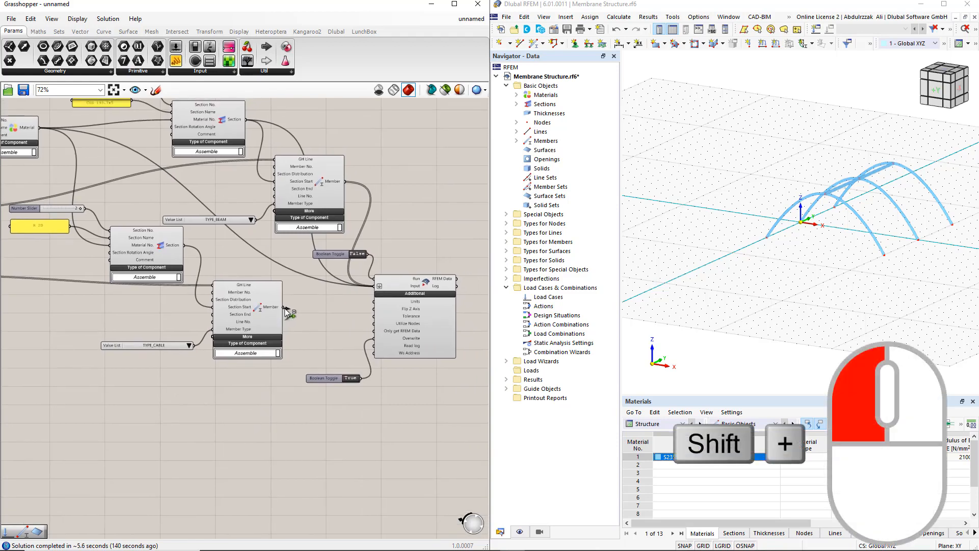
pyautogui.keyDown('shift'); pyautogui.moveTo(351, 292); pyautogui.dragTo(375, 286); pyautogui.keyUp('shift')
pyautogui.keyDown('shift'); pyautogui.moveTo(187, 248); pyautogui.dragTo(376, 288); pyautogui.keyUp('shift')
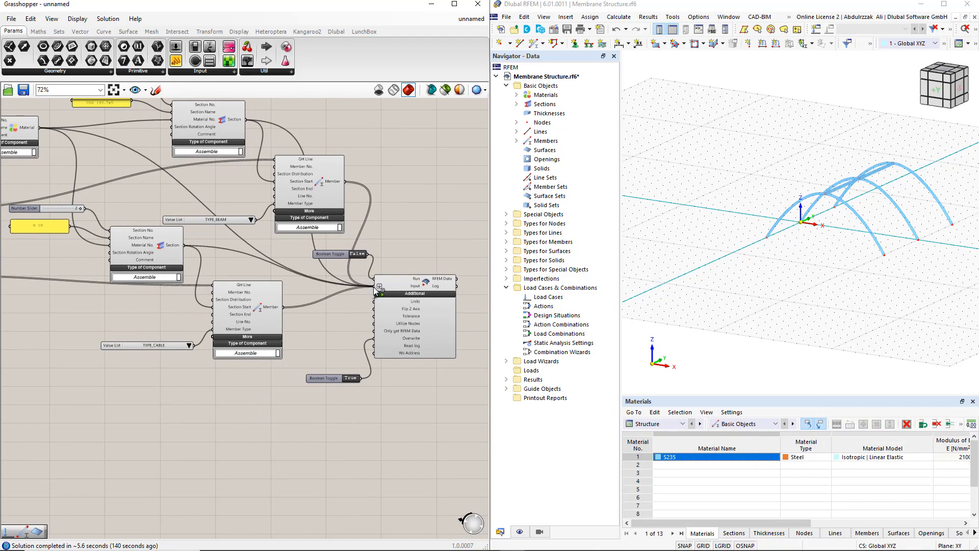
# - Export the model with cables to RFEM by setting Run to True, and confirm aborting the external connection
pyautogui.doubleClick(356, 254)
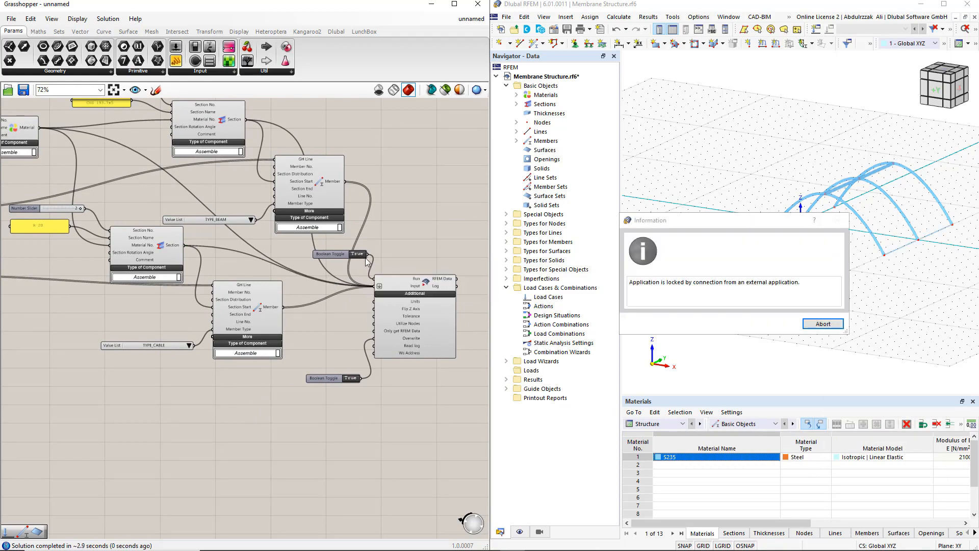
pyautogui.click(823, 323)
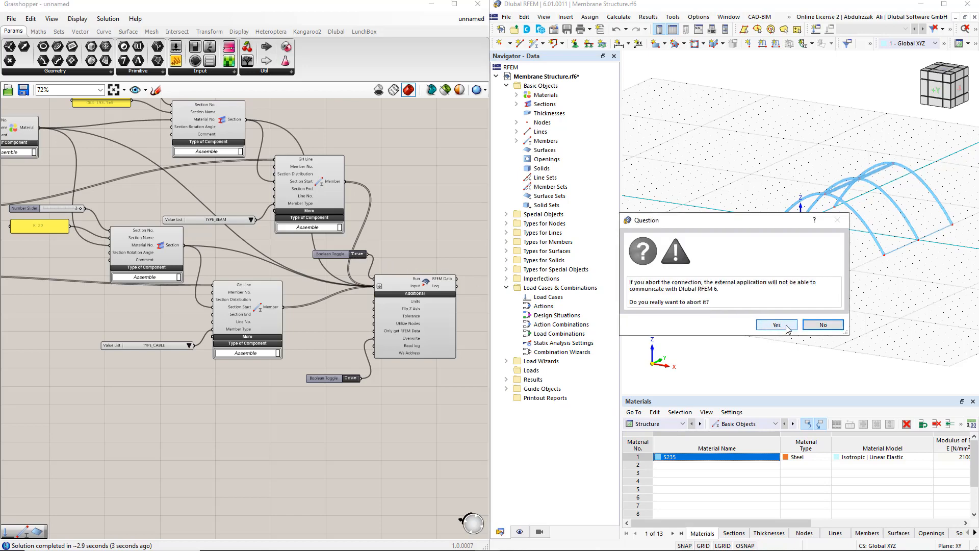
pyautogui.click(779, 326)
# - Color the rendered members in RFEM by Member Type and view the whole arched model
pyautogui.click(520, 531)
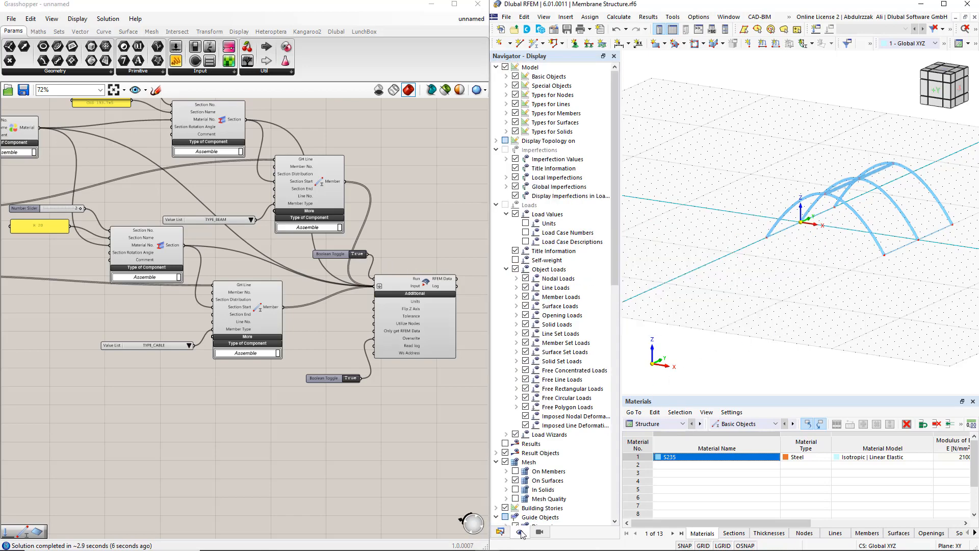
pyautogui.scroll(-10, 545, 449)
pyautogui.scroll(-6, 545, 437)
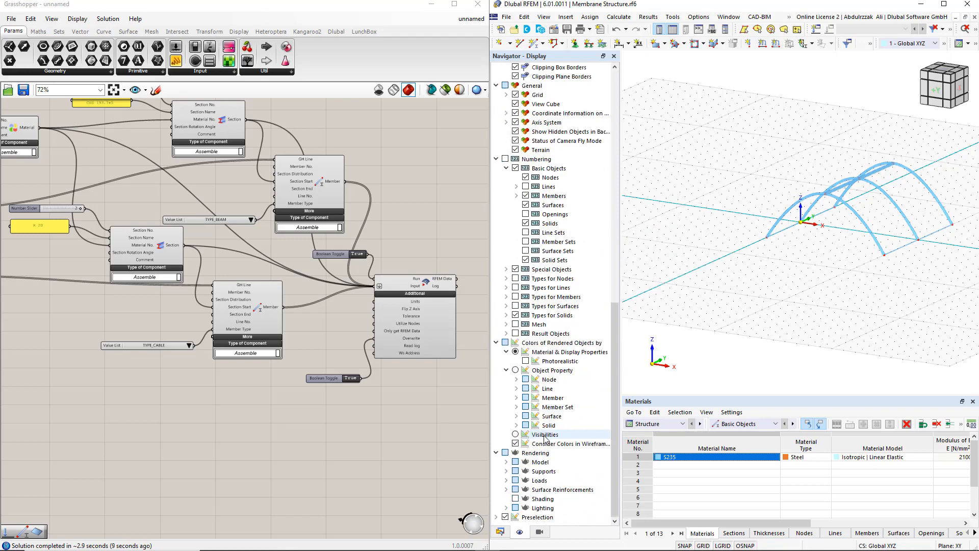
pyautogui.click(516, 398)
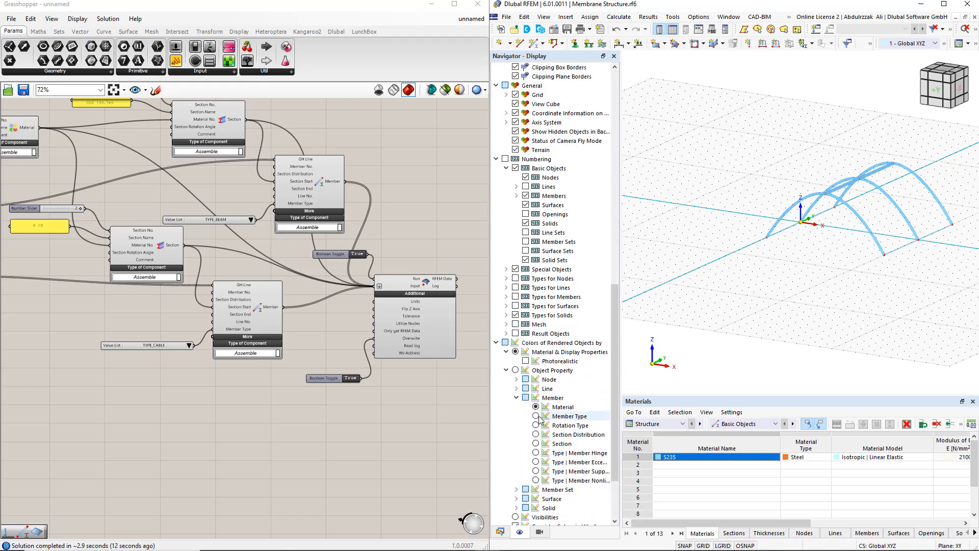
pyautogui.click(560, 416)
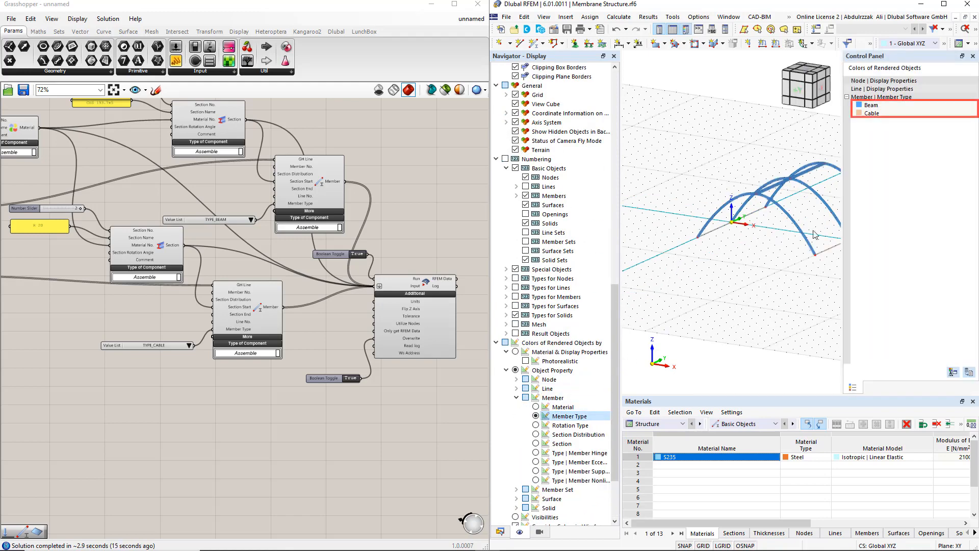
pyautogui.scroll(-2, 773, 253)
pyautogui.moveTo(773, 253); pyautogui.dragTo(727, 284, button='middle')
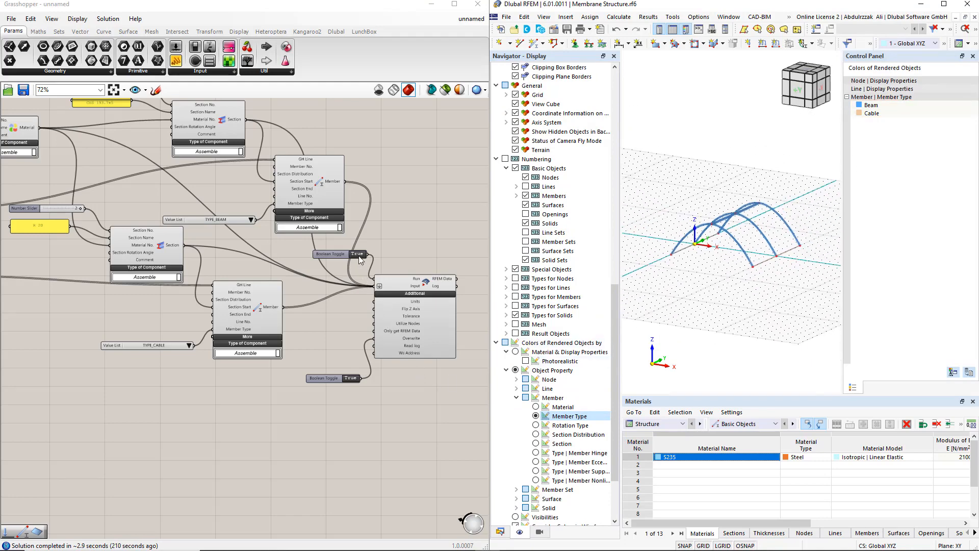
pyautogui.scroll(-3, 330, 313)
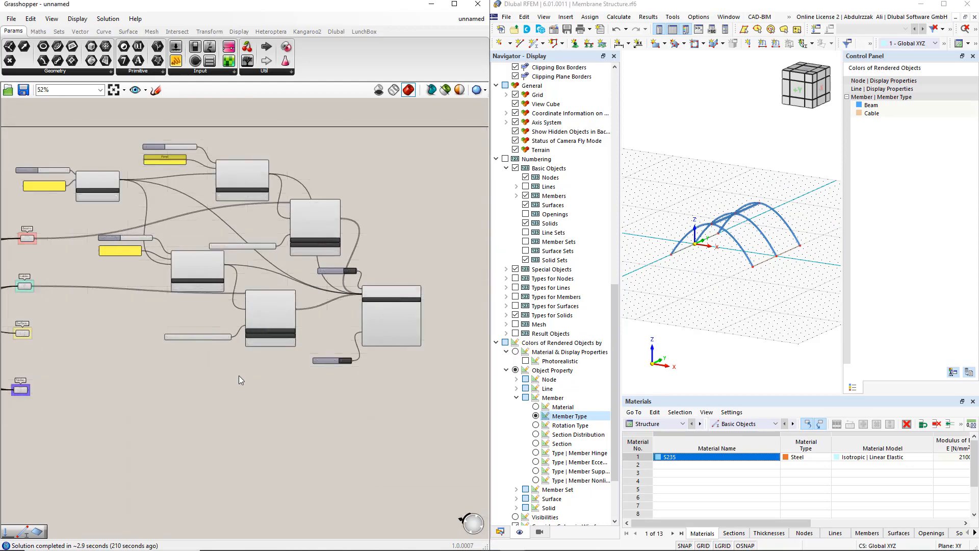
# - Add a Dlubal Surface component below the cable Member component and connect the Surfaces geometry to its GH Surface input
pyautogui.moveTo(239, 375); pyautogui.dragTo(298, 377, button='right')
pyautogui.scroll(3, 273, 359)
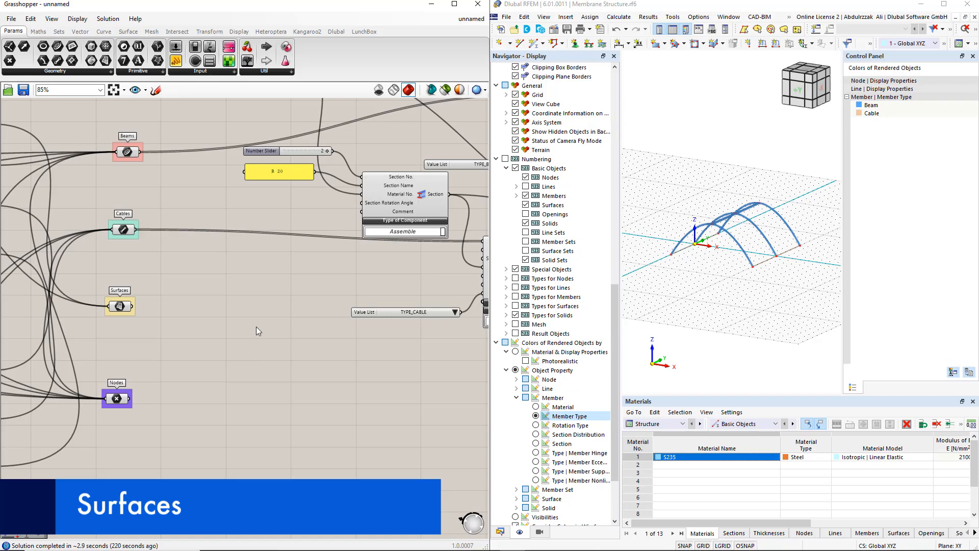
pyautogui.click(338, 35)
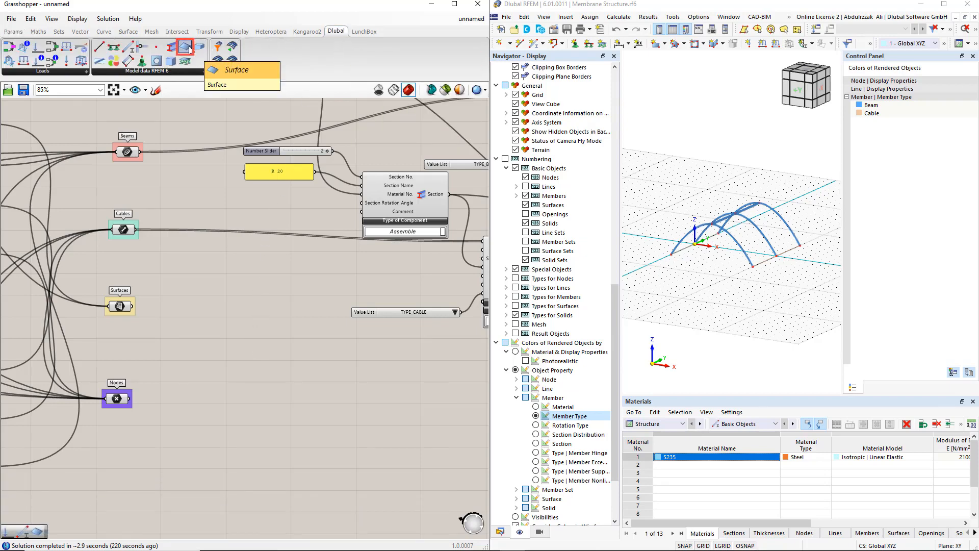
pyautogui.moveTo(189, 48); pyautogui.dragTo(373, 352)
pyautogui.click(350, 359)
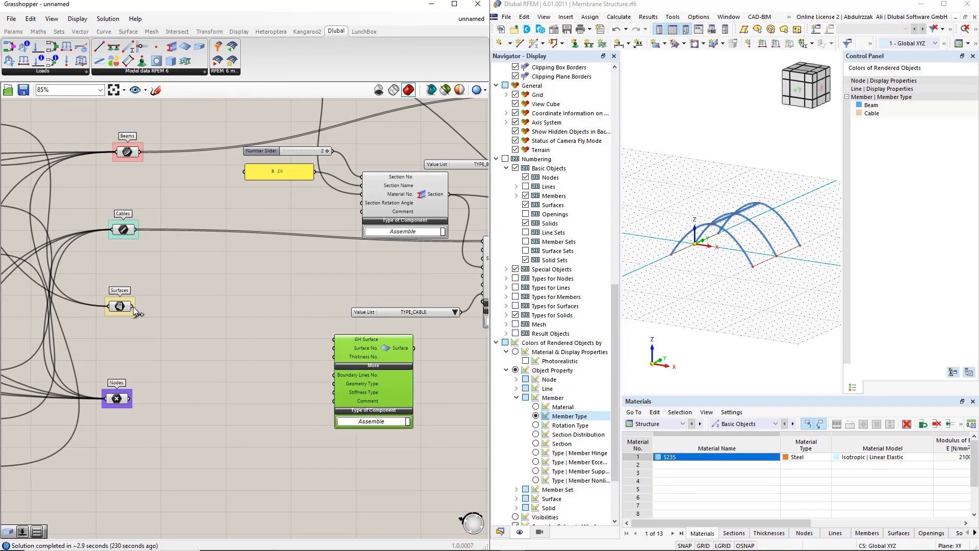
pyautogui.moveTo(133, 307); pyautogui.dragTo(331, 343)
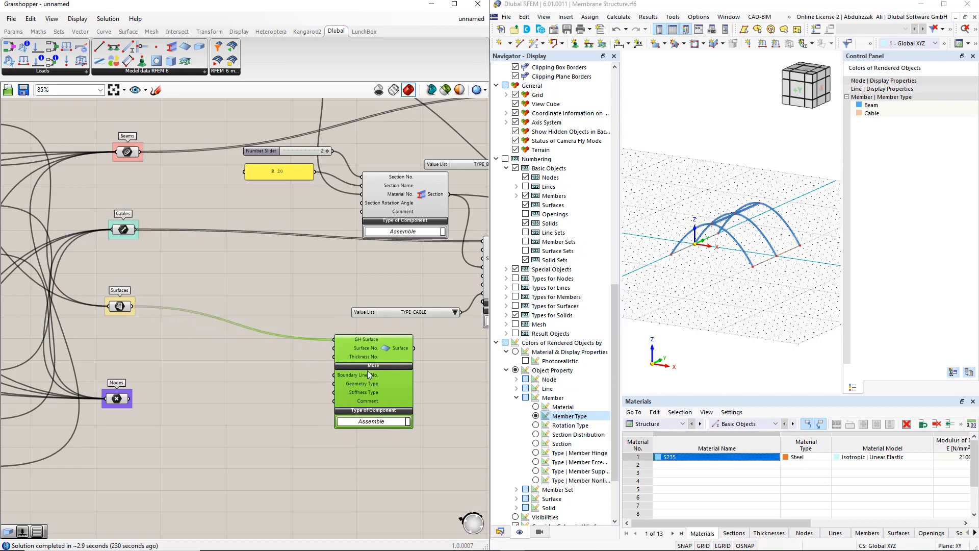
pyautogui.moveTo(284, 408); pyautogui.dragTo(230, 396, button='right')
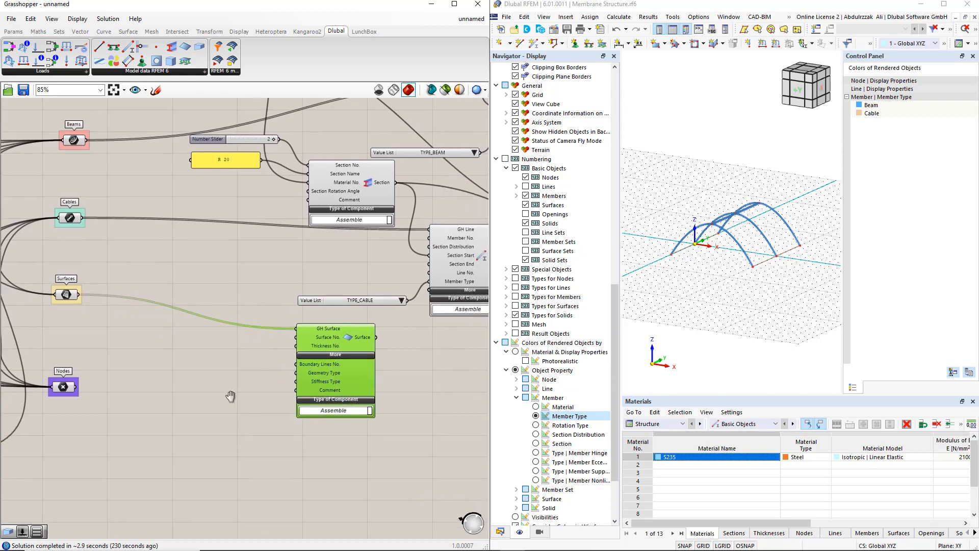
pyautogui.moveTo(405, 406); pyautogui.dragTo(389, 384, button='right')
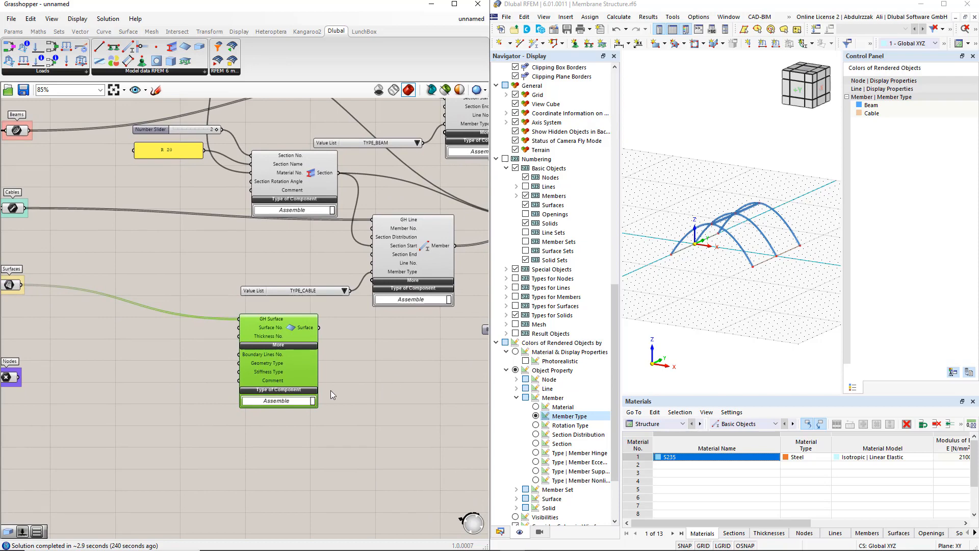
pyautogui.moveTo(293, 367); pyautogui.dragTo(378, 372)
pyautogui.click(286, 388)
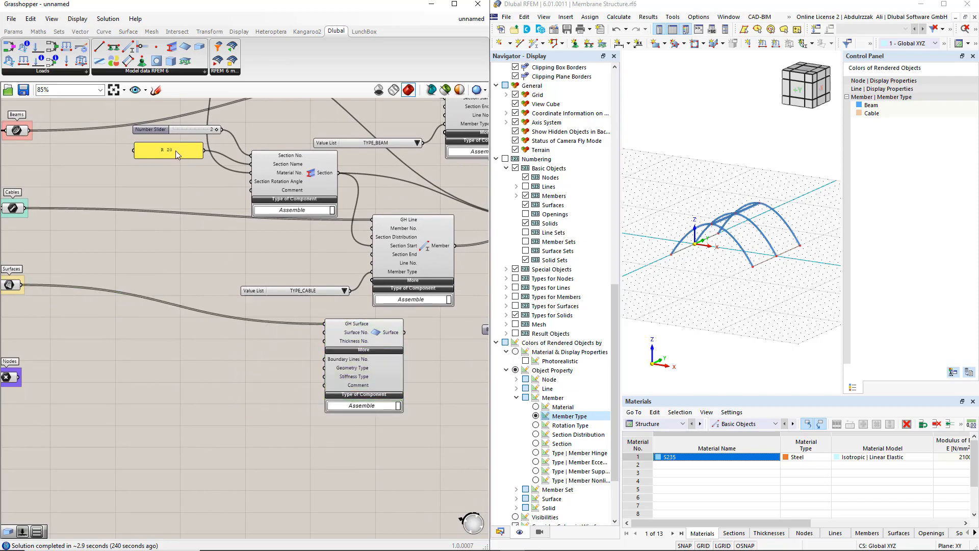
# - Duplicate the R 20 panel beside the Surface component and replace its text with 1 and 2 on separate lines
pyautogui.keyDown('alt'); pyautogui.moveTo(175, 151); pyautogui.dragTo(275, 344); pyautogui.keyUp('alt')
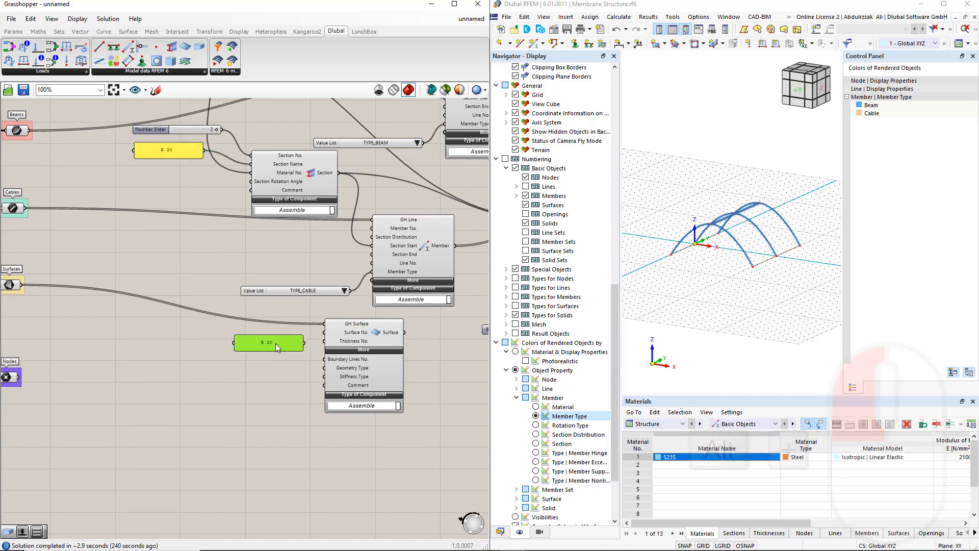
pyautogui.scroll(2, 276, 344)
pyautogui.doubleClick(276, 344)
pyautogui.write('1')
pyautogui.press('Return')
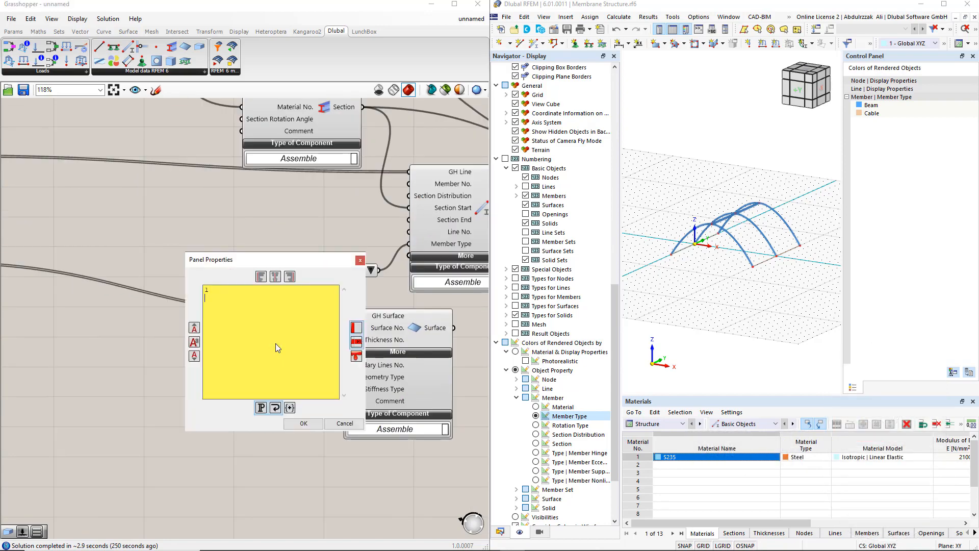
pyautogui.write('2')
pyautogui.click(303, 423)
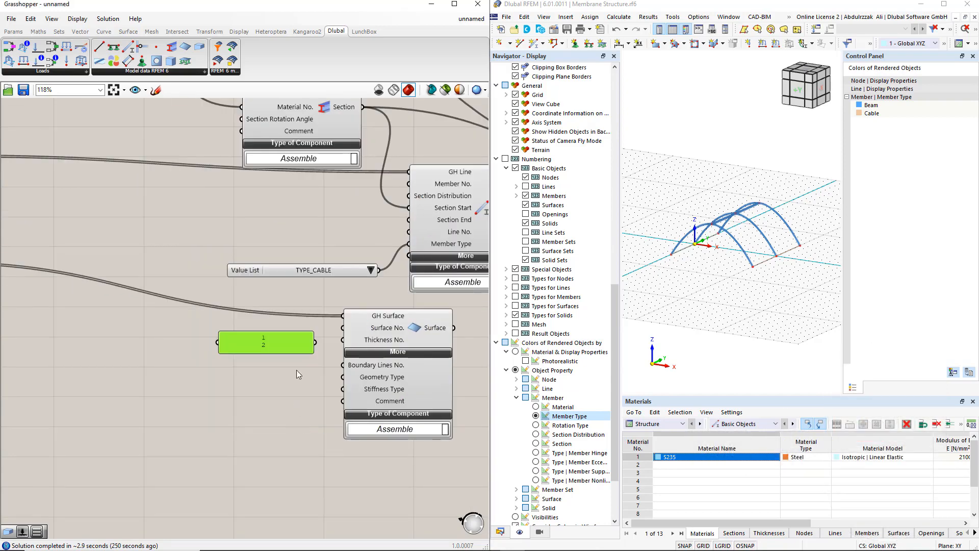
# - Connect the panel to the Surface No. input, turn off its multiline data, and resize it to show both items
pyautogui.moveTo(315, 343); pyautogui.dragTo(343, 340)
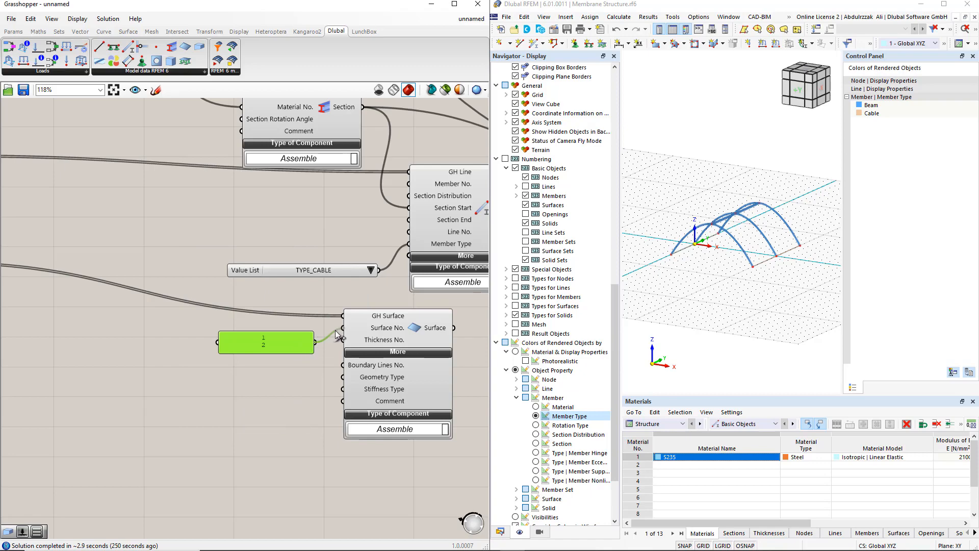
pyautogui.rightClick(288, 344)
pyautogui.click(299, 328)
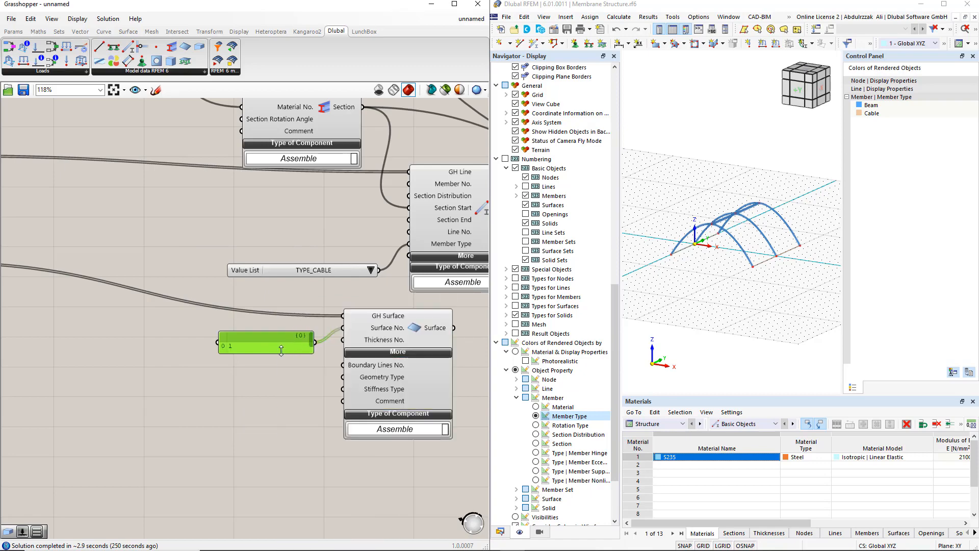
pyautogui.moveTo(269, 352)
pyautogui.mouseDown()
pyautogui.moveTo(267, 361)
pyautogui.moveTo(280, 344)
pyautogui.moveTo(275, 334)
pyautogui.mouseUp()
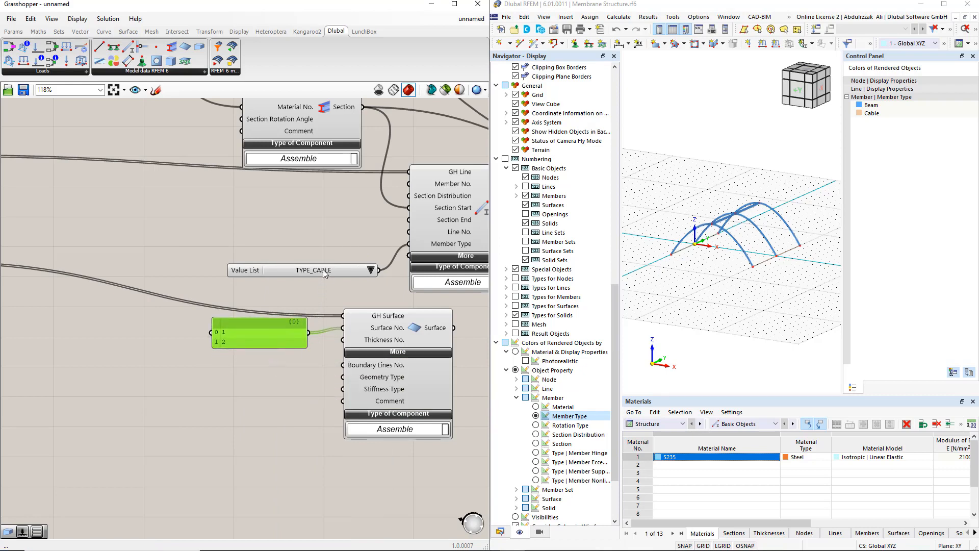
# - Attach a copy of the value list to the Surface component's Stiffness Type input and choose TYPE_MEMBRANE
pyautogui.moveTo(323, 270); pyautogui.dragTo(342, 390)
pyautogui.click(320, 390)
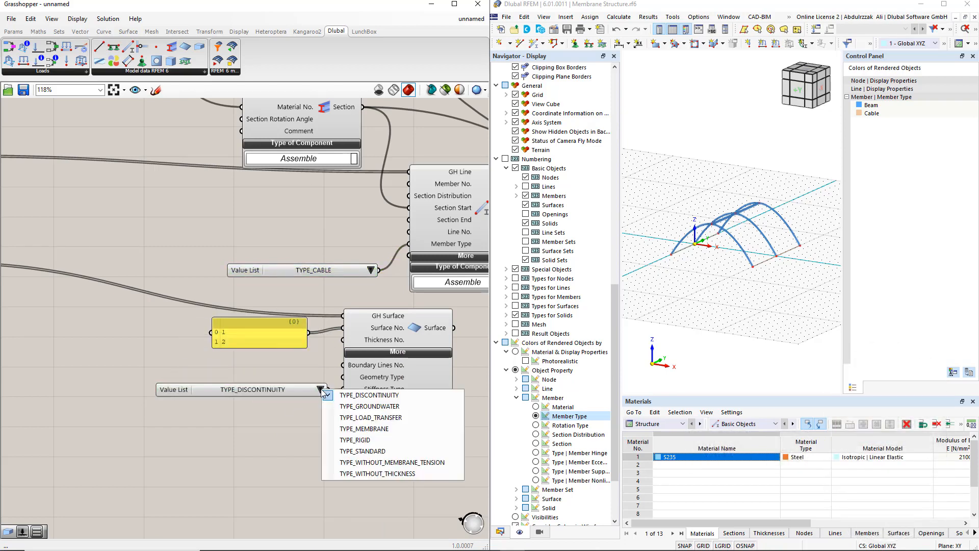
pyautogui.click(346, 430)
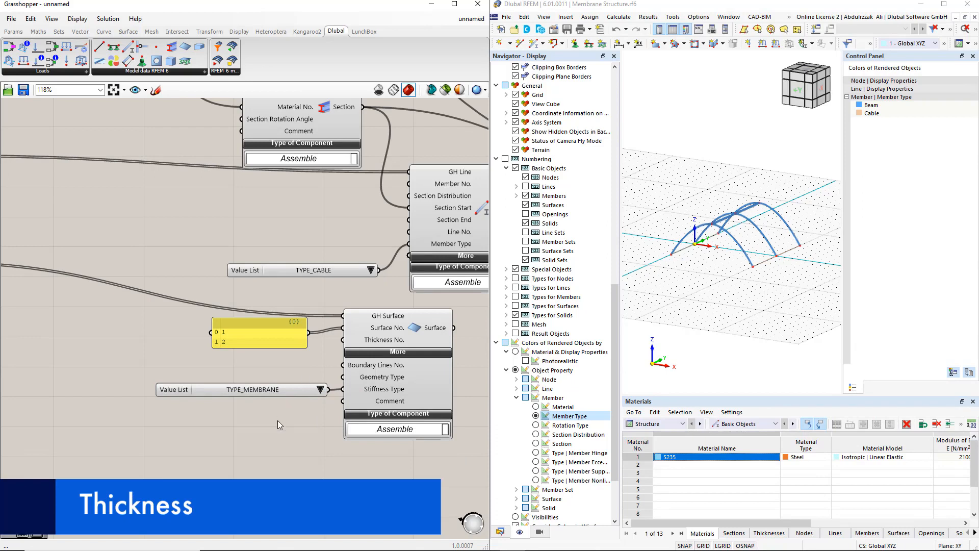
# - Add a Dlubal Thickness component and connect its output to the Surface component's Thickness No. input
pyautogui.moveTo(277, 420); pyautogui.dragTo(309, 334, button='right')
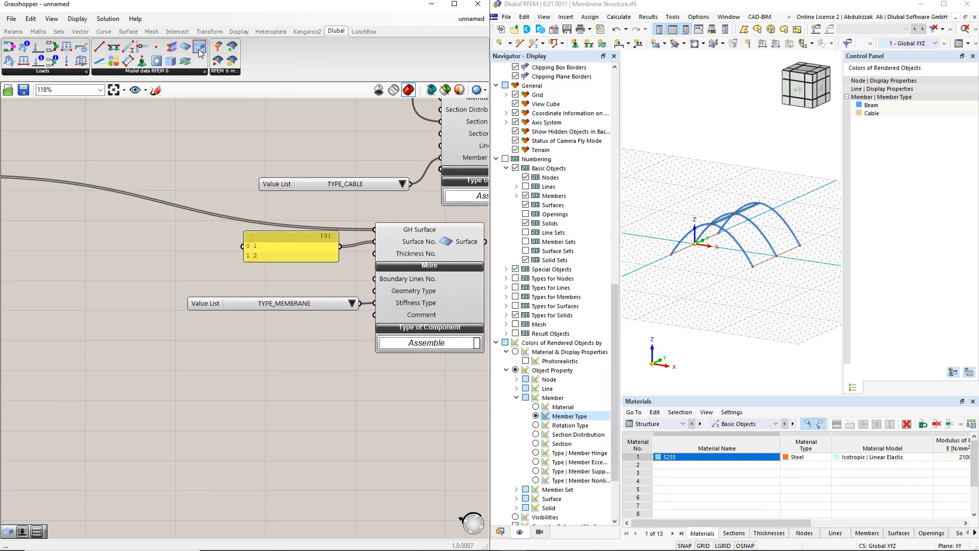
pyautogui.moveTo(199, 53); pyautogui.dragTo(157, 360)
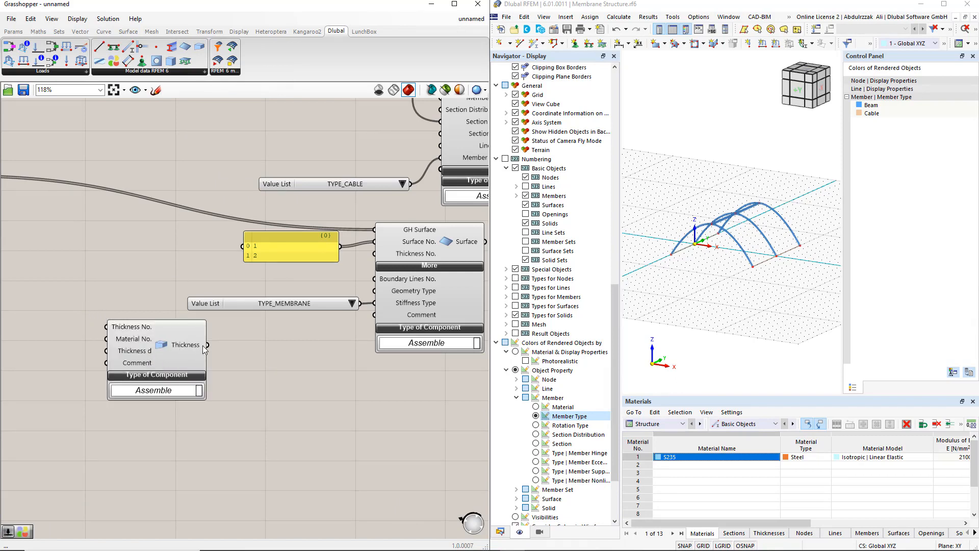
pyautogui.moveTo(207, 345); pyautogui.dragTo(375, 254)
# - Create a number slider with value 1, connect it to the Thickness No. input of the Thickness component, and arrange both
pyautogui.moveTo(41, 301); pyautogui.dragTo(145, 293, button='right')
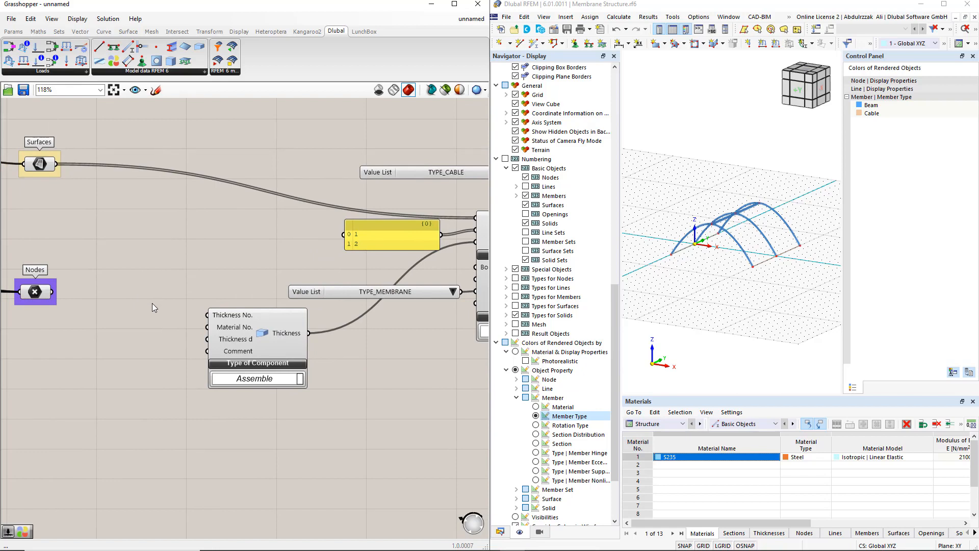
pyautogui.doubleClick(153, 304)
pyautogui.write('1')
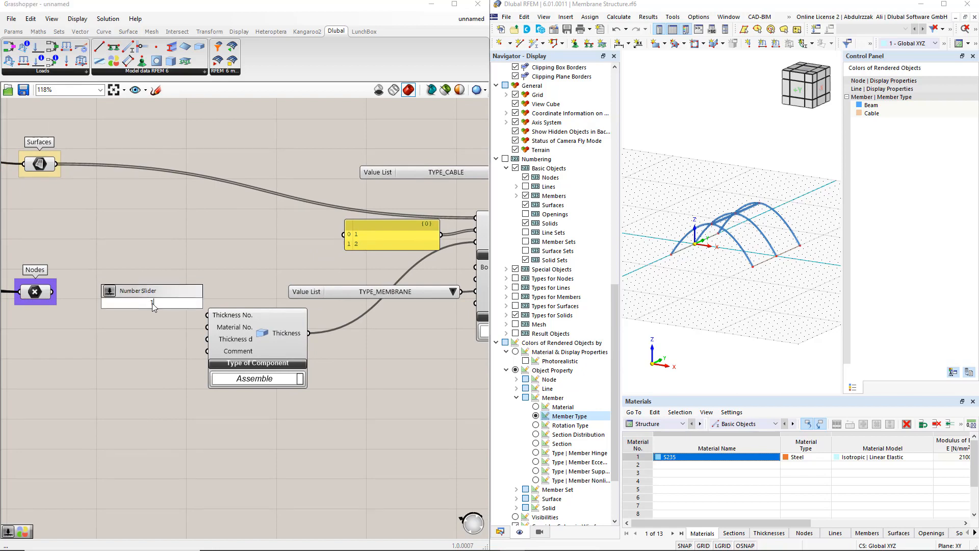
pyautogui.press('Return')
pyautogui.moveTo(259, 349); pyautogui.dragTo(295, 350)
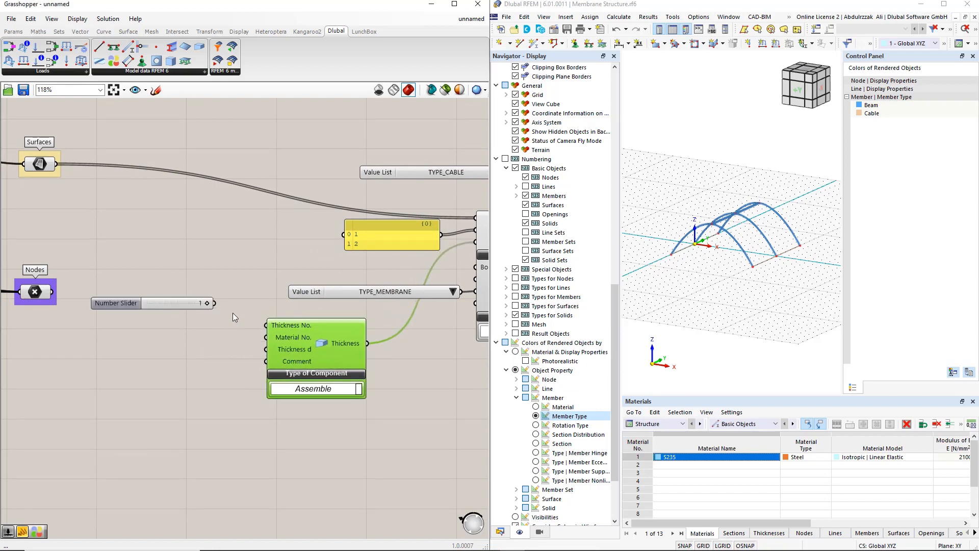
pyautogui.moveTo(213, 303); pyautogui.dragTo(251, 325)
pyautogui.moveTo(185, 304); pyautogui.dragTo(209, 316)
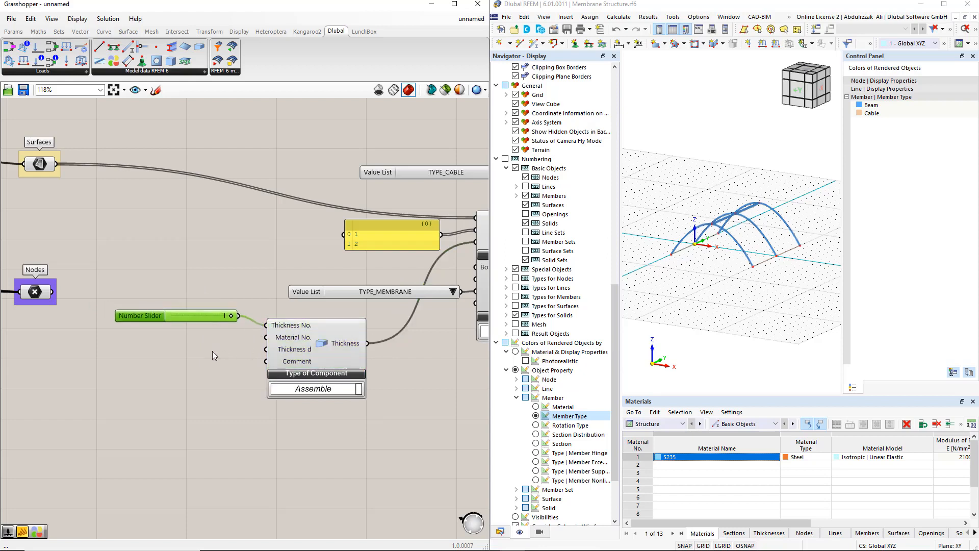
# - Add a second number slider for the Thickness d input, make it a floating-point slider, and set it to 0.001
pyautogui.doubleClick(141, 338)
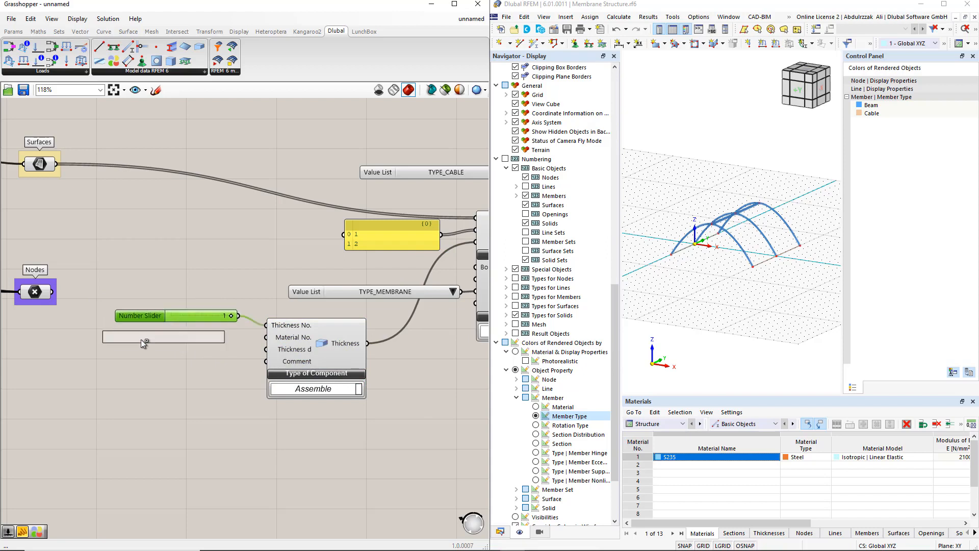
pyautogui.keyDown('alt'); pyautogui.moveTo(145, 351); pyautogui.dragTo(146, 351); pyautogui.keyUp('alt')
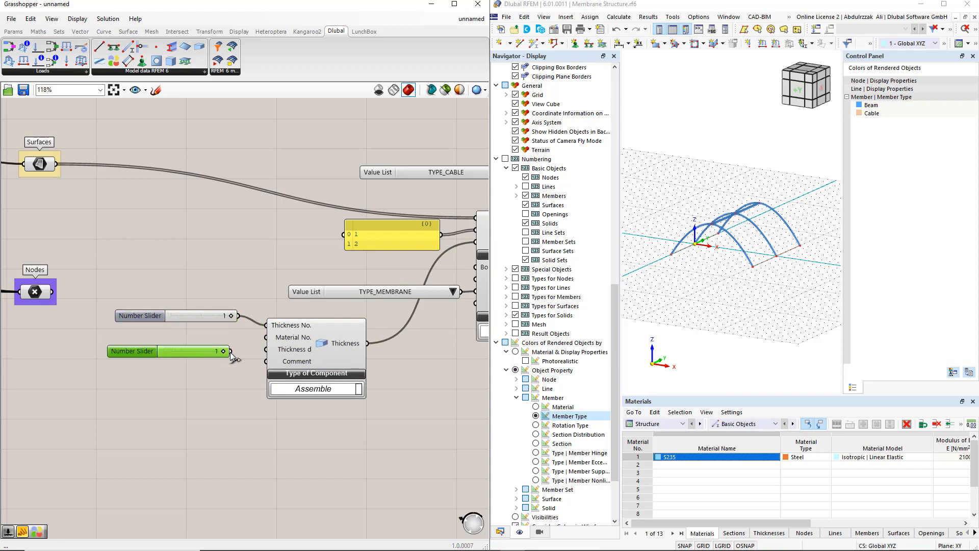
pyautogui.moveTo(231, 352); pyautogui.dragTo(257, 350)
pyautogui.rightClick(145, 351)
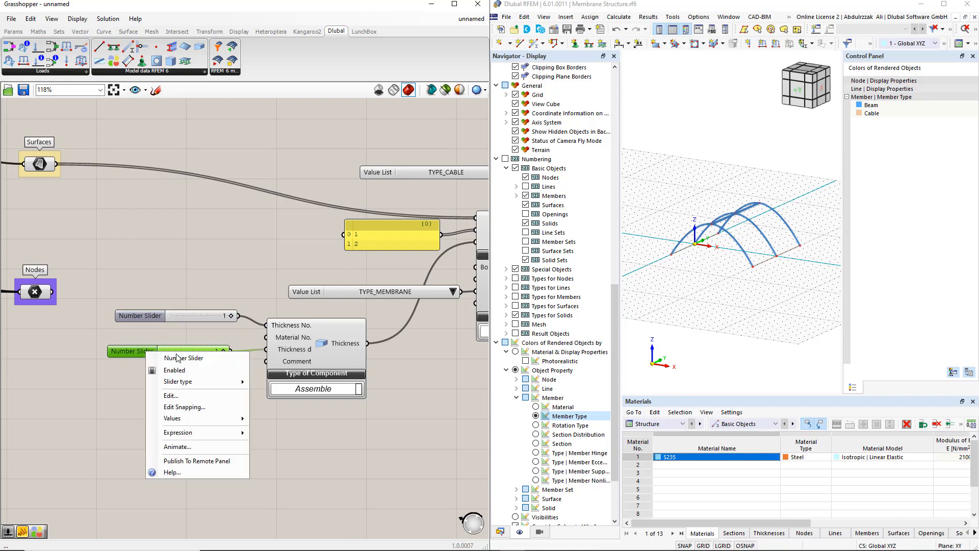
pyautogui.moveTo(248, 386)
pyautogui.click(286, 382)
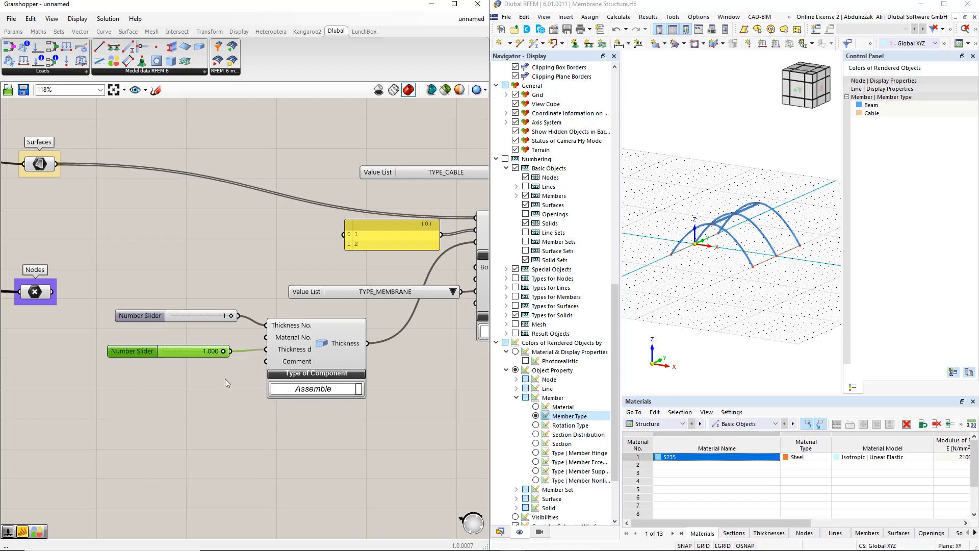
pyautogui.doubleClick(215, 352)
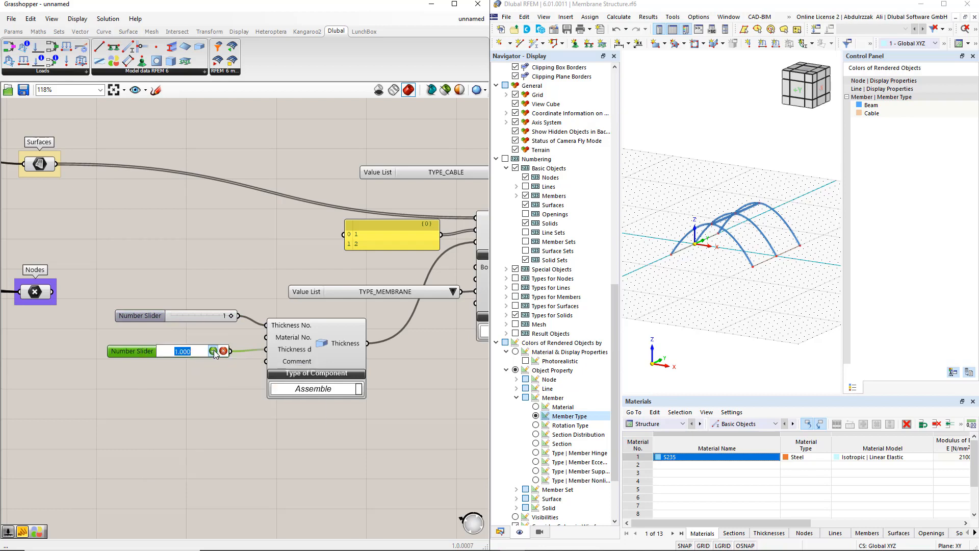
pyautogui.write('0.001')
pyautogui.click(213, 351)
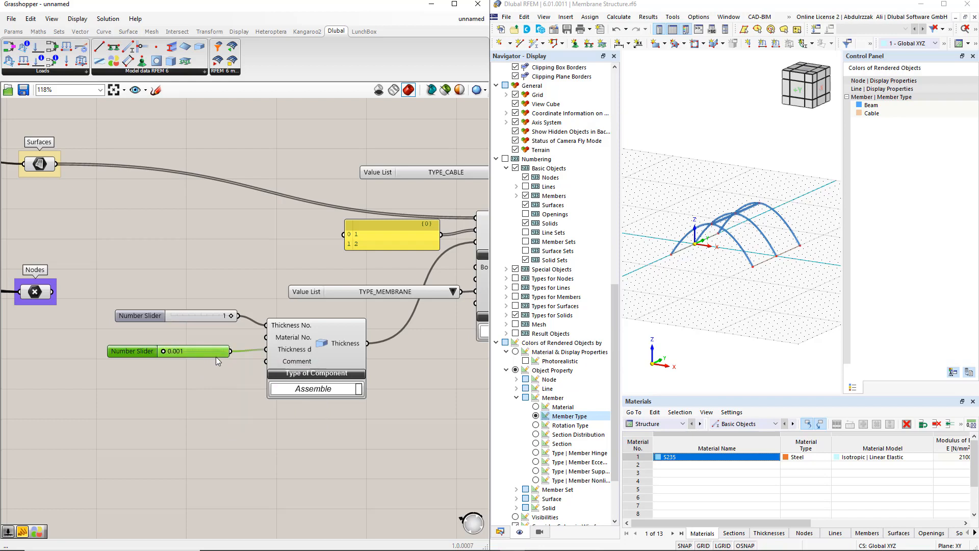
pyautogui.click(216, 359)
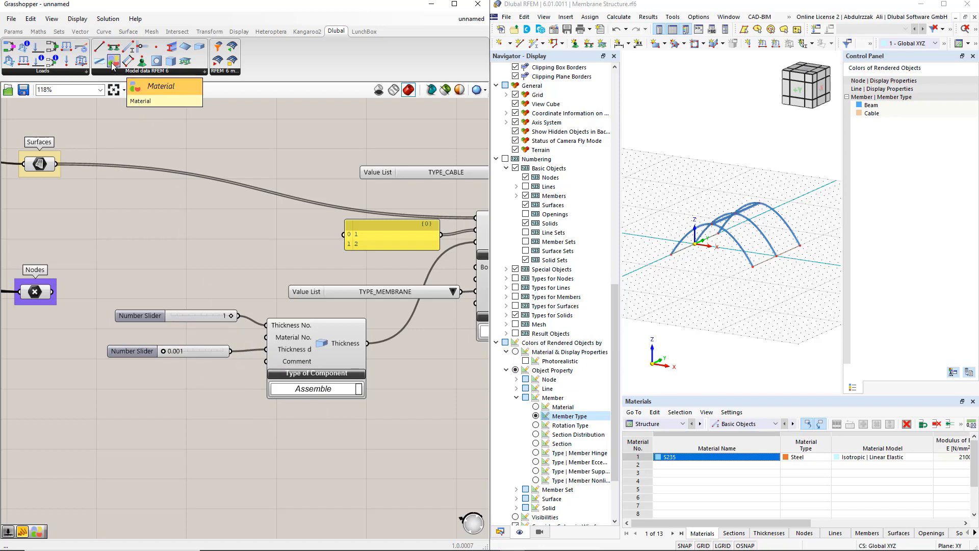
# - Add a Dlubal Material component below the Thickness component and feed its Material No. from a new number slider set to 2
pyautogui.moveTo(113, 66); pyautogui.dragTo(172, 423)
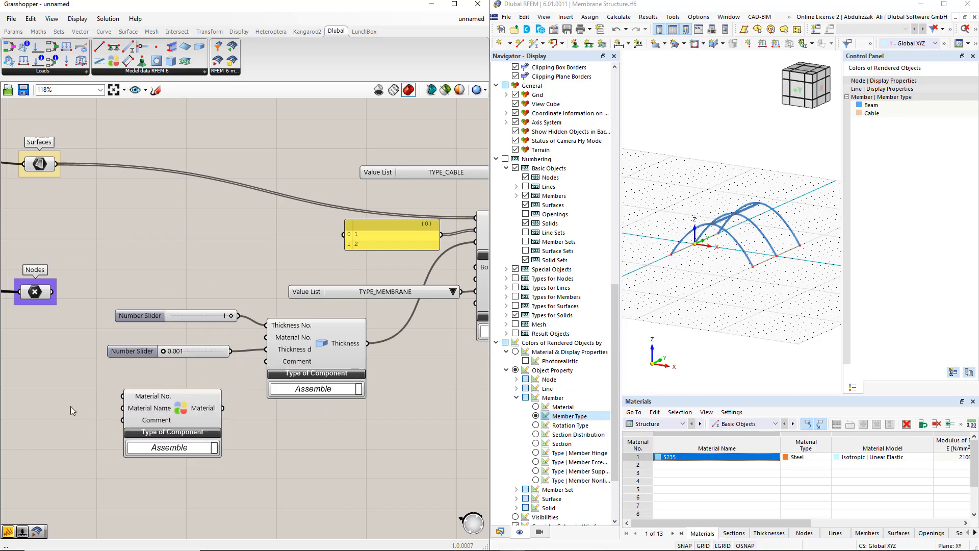
pyautogui.doubleClick(43, 400)
pyautogui.write('2')
pyautogui.press('Return')
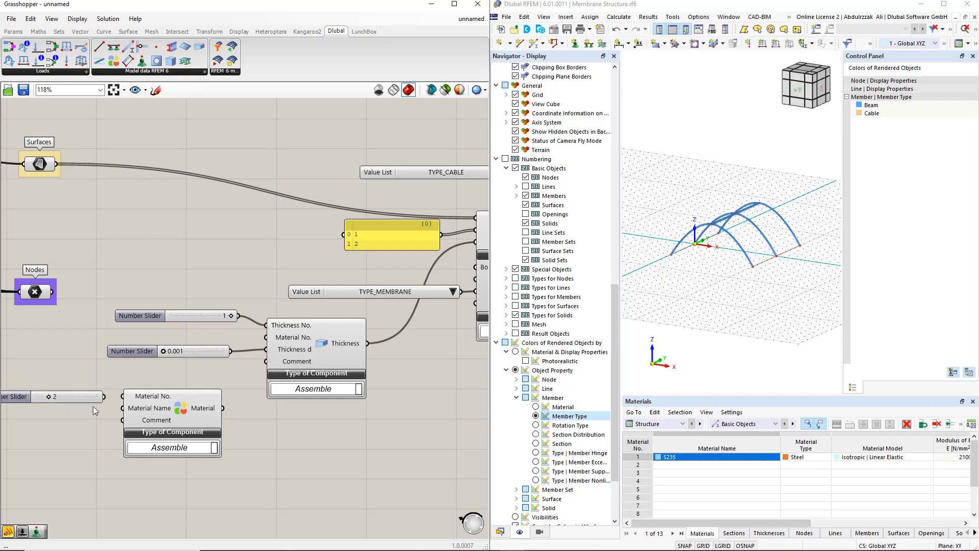
pyautogui.moveTo(104, 396); pyautogui.dragTo(123, 396)
pyautogui.moveTo(79, 421); pyautogui.dragTo(135, 389, button='right')
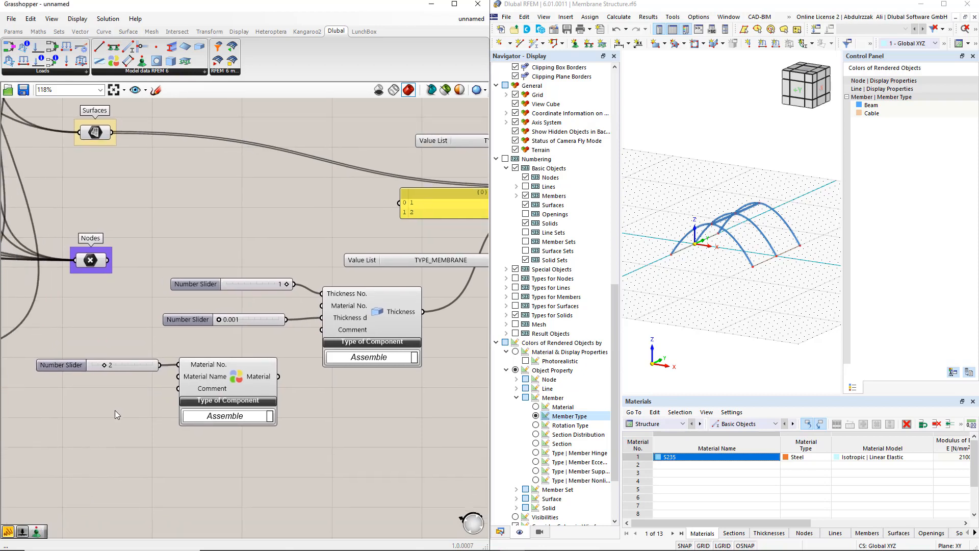
# - Supply ETFE as the Material Name from a new panel and connect the Material output to the Thickness component's Material No
pyautogui.doubleClick(115, 410)
pyautogui.write('//')
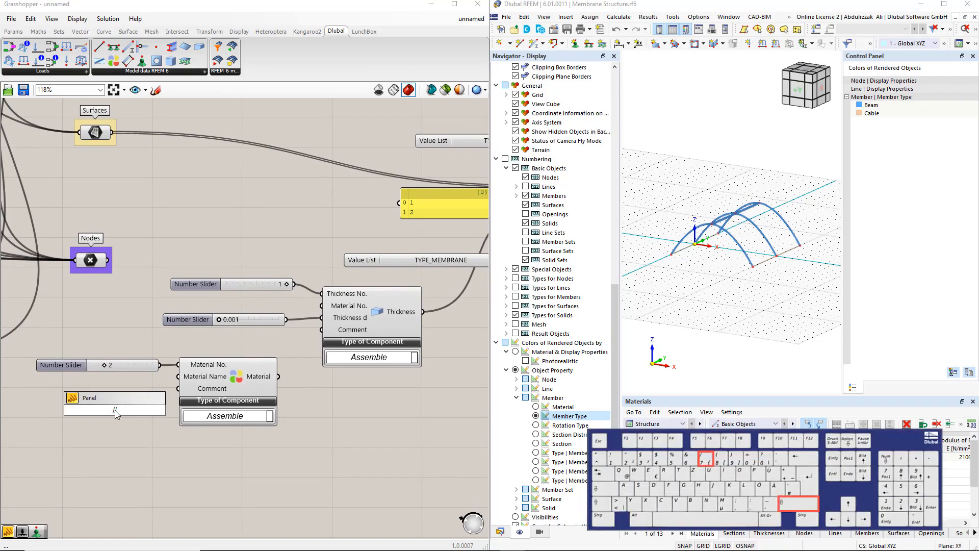
pyautogui.write('ETFE')
pyautogui.press('Return')
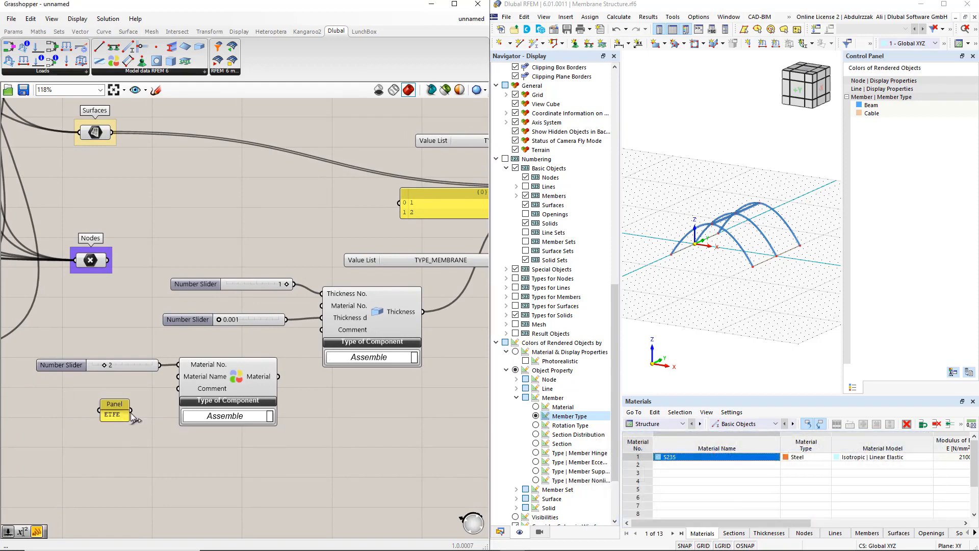
pyautogui.moveTo(131, 410); pyautogui.dragTo(94, 403)
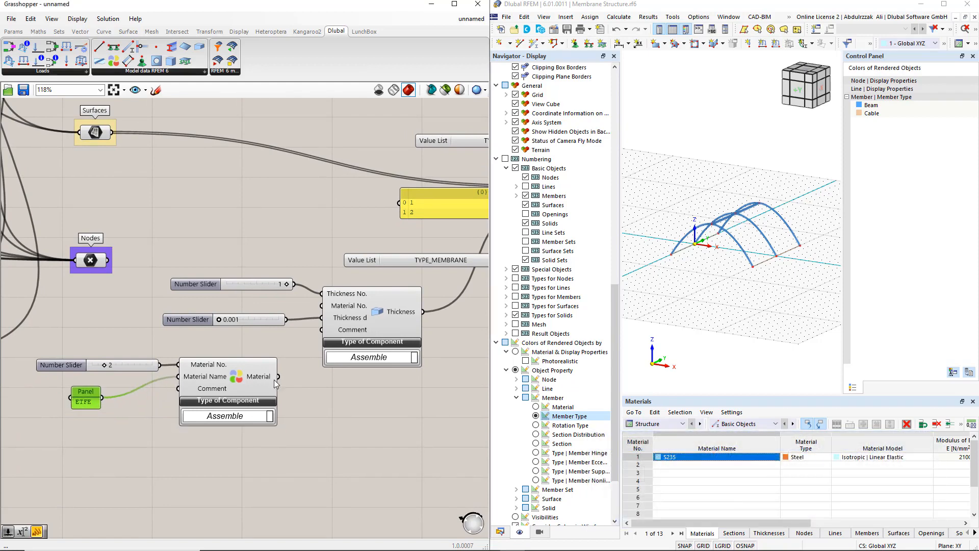
pyautogui.moveTo(278, 376); pyautogui.dragTo(321, 306)
pyautogui.scroll(-2, 300, 350)
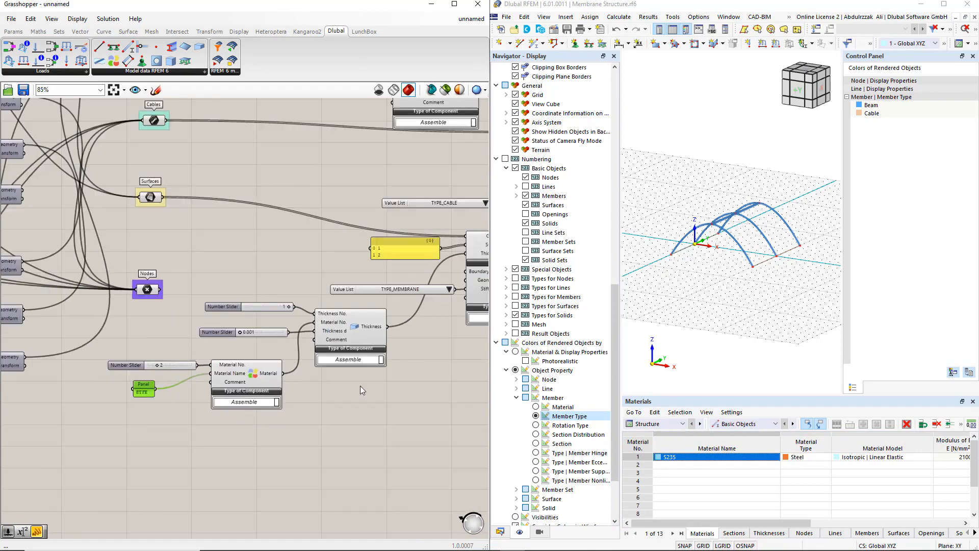
# - Connect the Surface, Thickness and Material outputs of the membrane components to the RFEM export component's Input, keeping the existing connections
pyautogui.moveTo(436, 382); pyautogui.dragTo(246, 420, button='right')
pyautogui.scroll(-1, 301, 405)
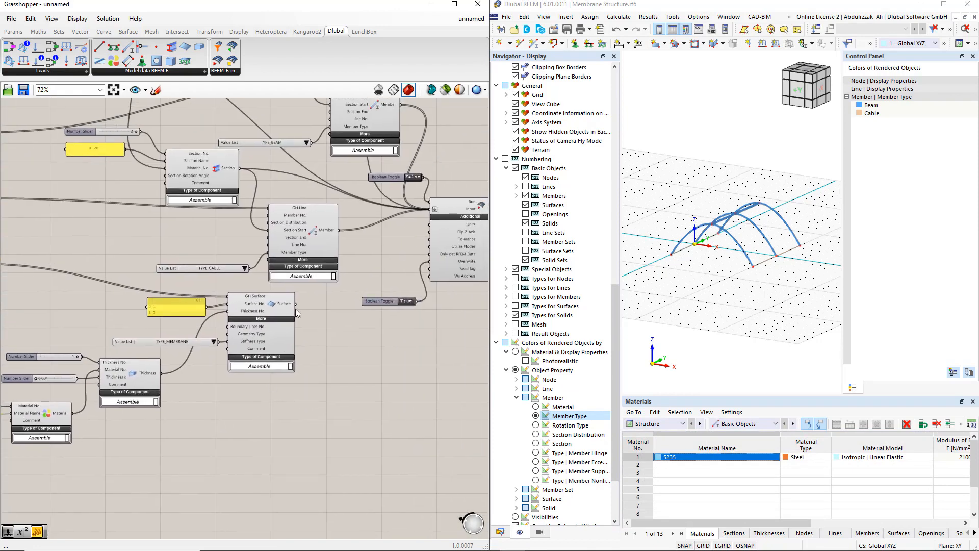
pyautogui.keyDown('shift'); pyautogui.moveTo(295, 307); pyautogui.dragTo(435, 208); pyautogui.keyUp('shift')
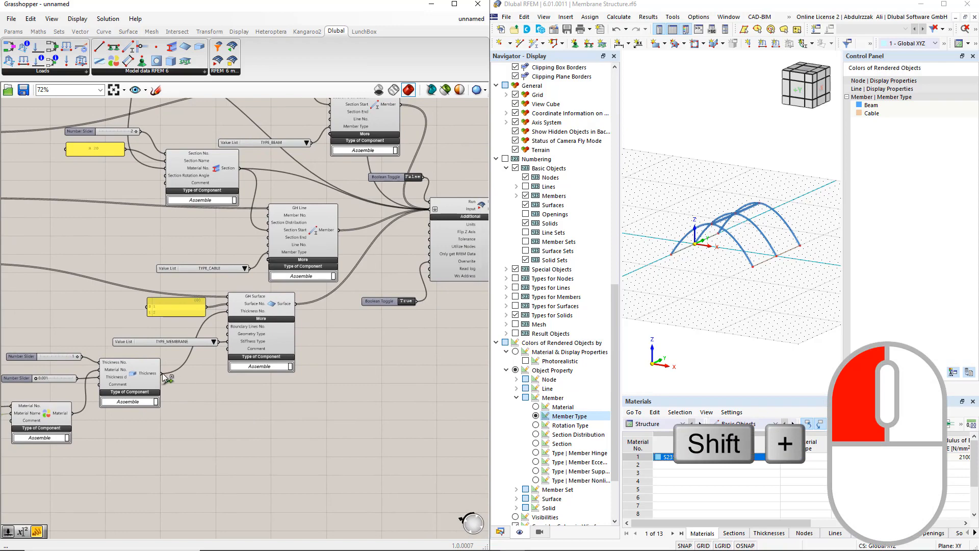
pyautogui.keyDown('shift'); pyautogui.moveTo(164, 376); pyautogui.dragTo(435, 209); pyautogui.keyUp('shift')
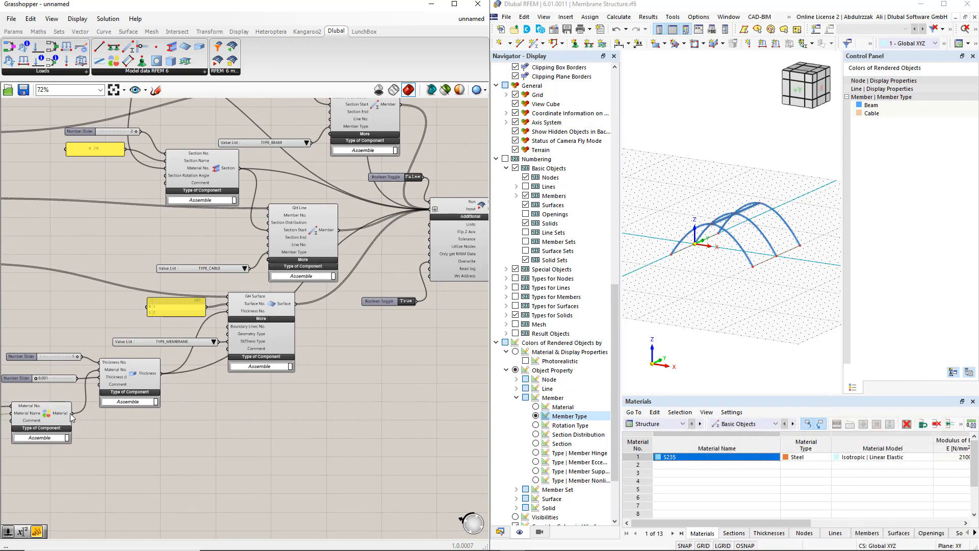
pyautogui.keyDown('shift'); pyautogui.moveTo(71, 414); pyautogui.dragTo(430, 212); pyautogui.keyUp('shift')
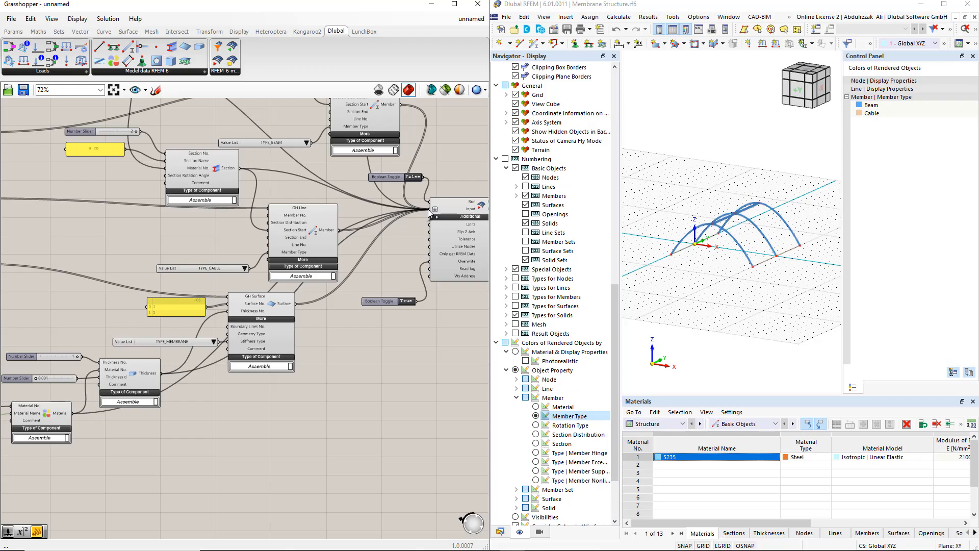
# - Set the export component's Run toggle to True and abort the external connection that locks RFEM
pyautogui.click(413, 178)
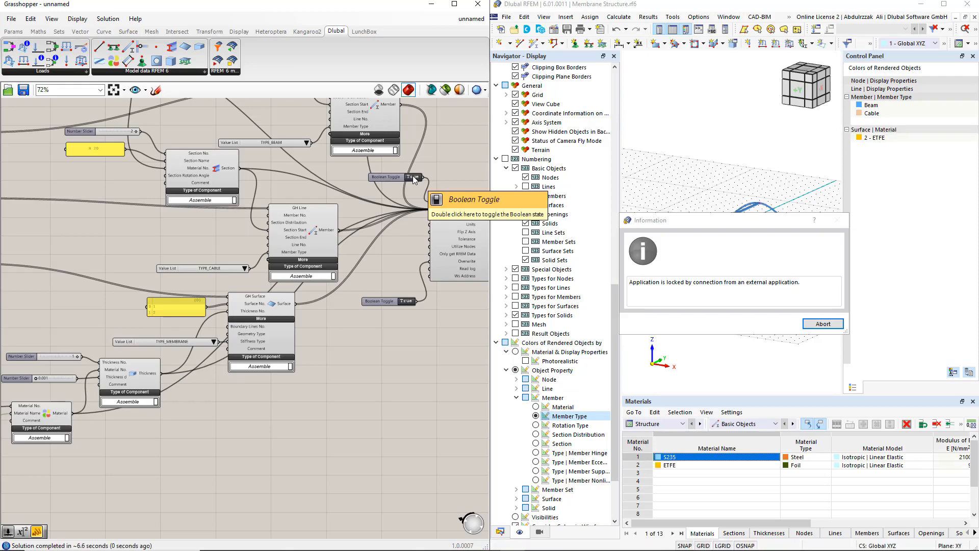
pyautogui.click(823, 323)
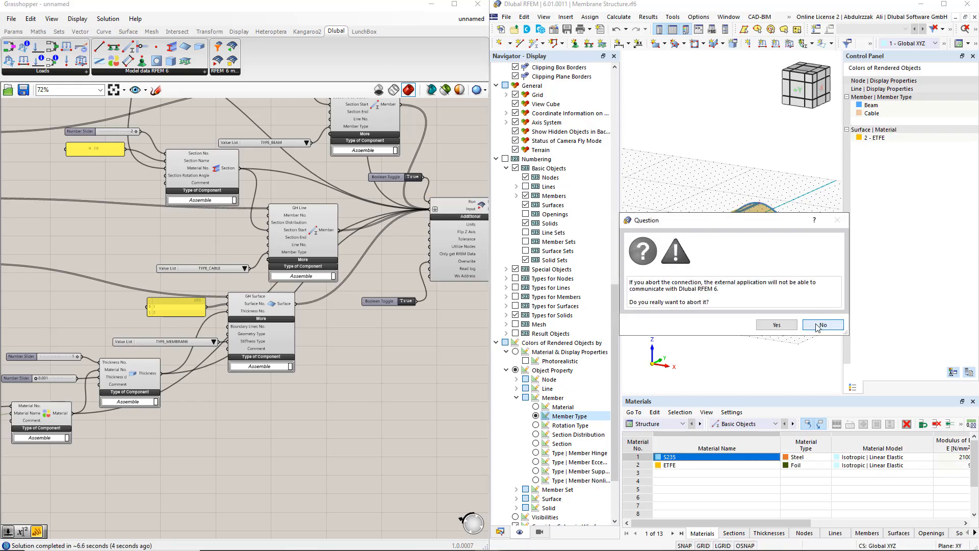
pyautogui.click(780, 327)
# - Examine membrane surfaces 1 and 2 in RFEM's model data, then return to the Grasshopper canvas
pyautogui.click(500, 531)
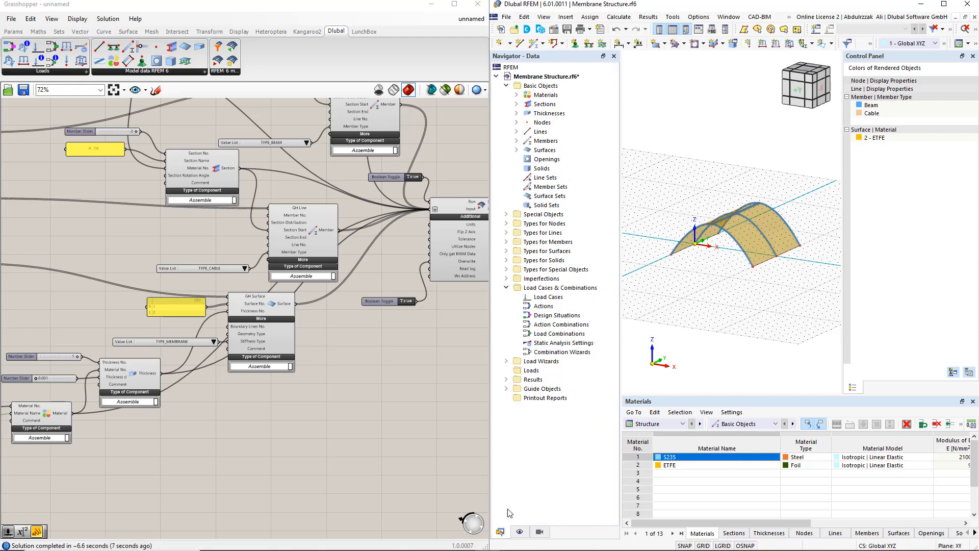
pyautogui.click(516, 150)
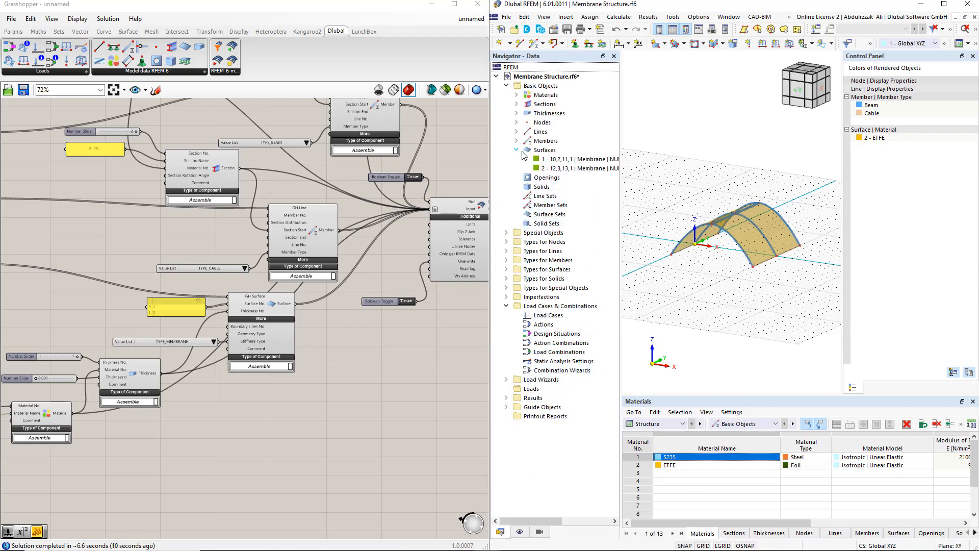
pyautogui.click(537, 159)
pyautogui.click(543, 168)
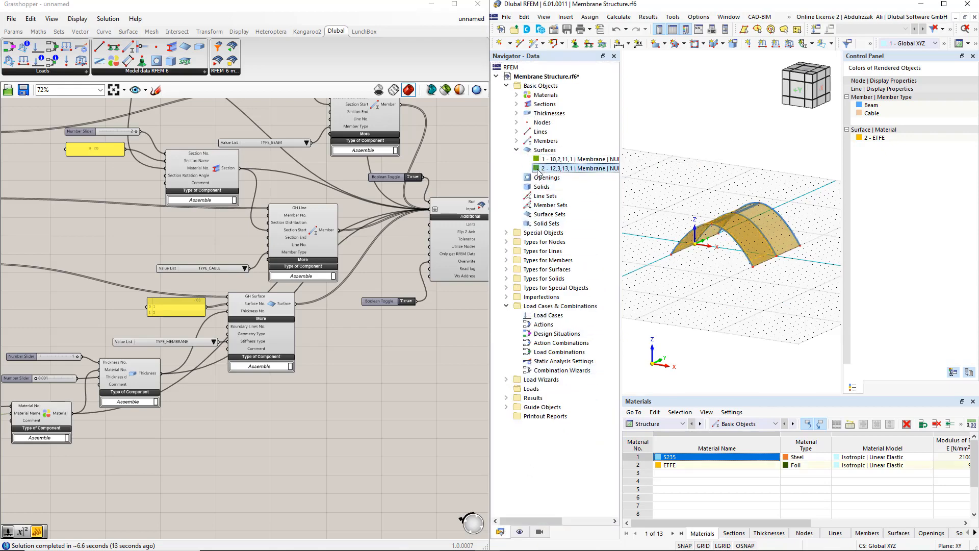
pyautogui.click(406, 359)
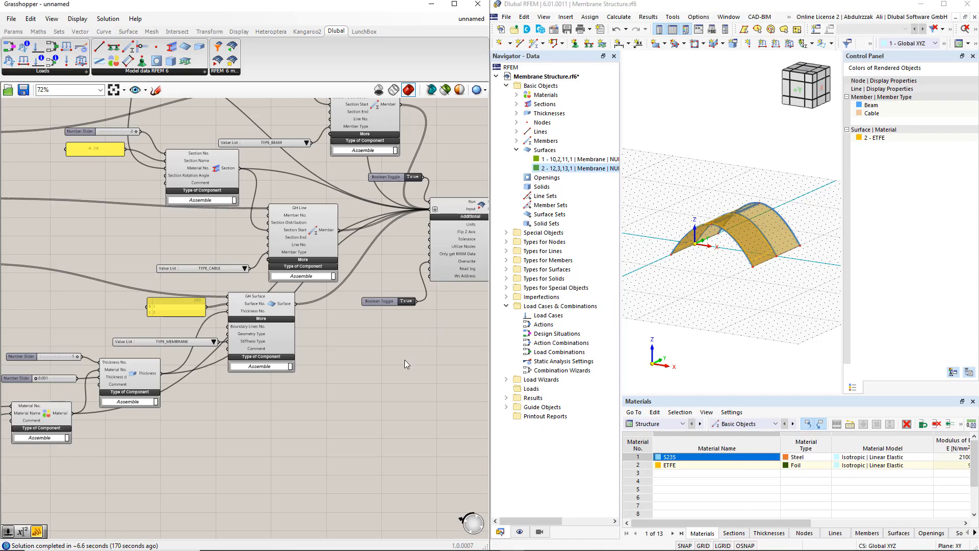
# - Add a Nodal Support component below the Surface component and connect the Nodes group's point parameter to its GH Node input
pyautogui.moveTo(239, 396); pyautogui.dragTo(330, 371, button='right')
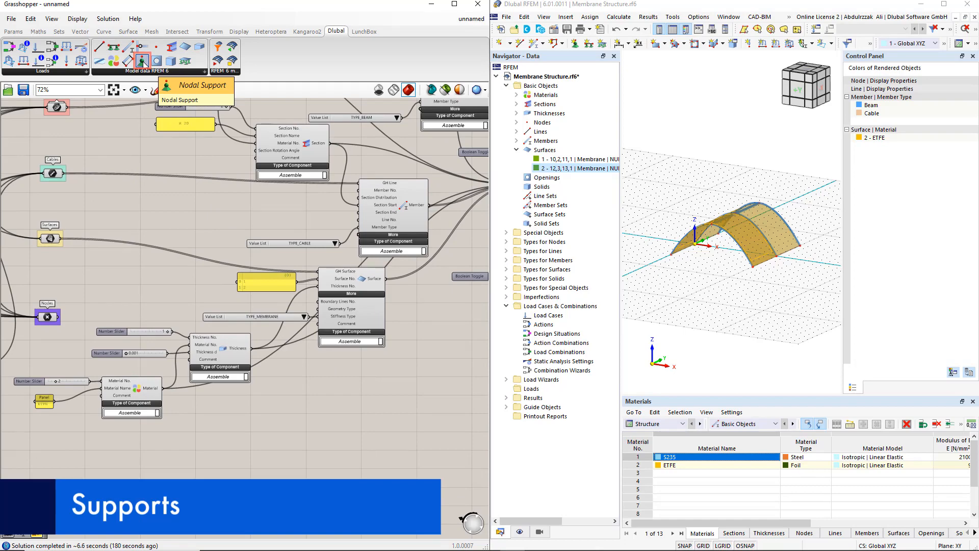
pyautogui.moveTo(142, 61); pyautogui.dragTo(329, 452)
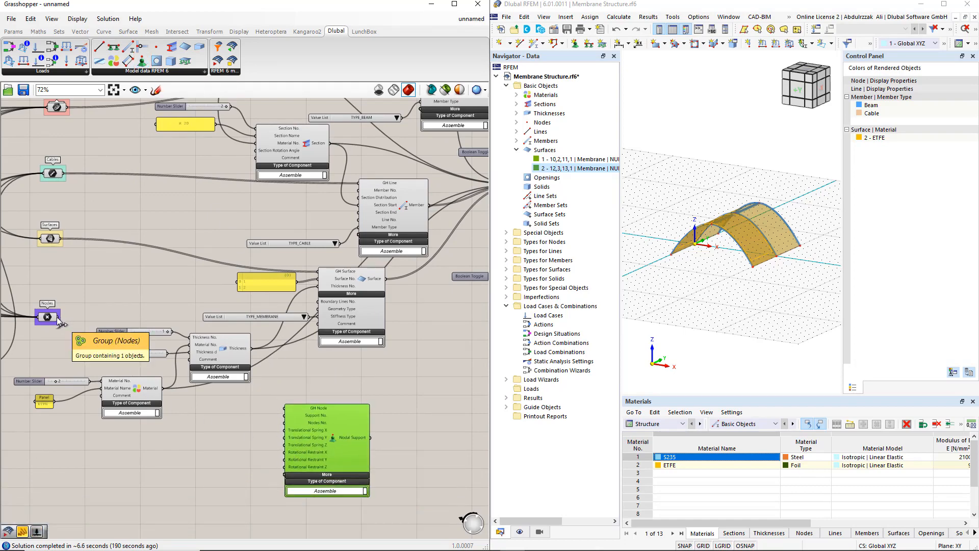
pyautogui.moveTo(60, 317); pyautogui.dragTo(392, 420)
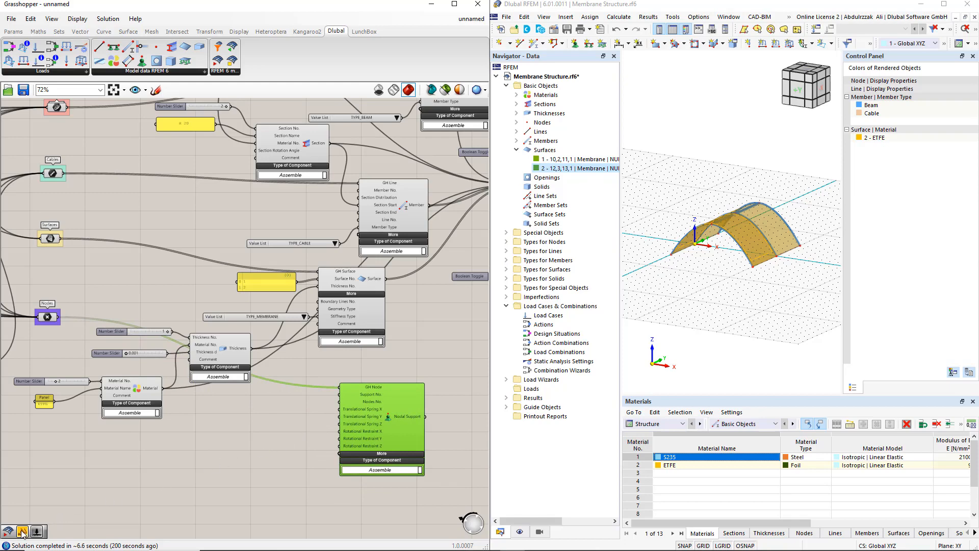
# - Add a panel containing INF beside the Nodal Support component
pyautogui.moveTo(22, 533); pyautogui.dragTo(277, 427)
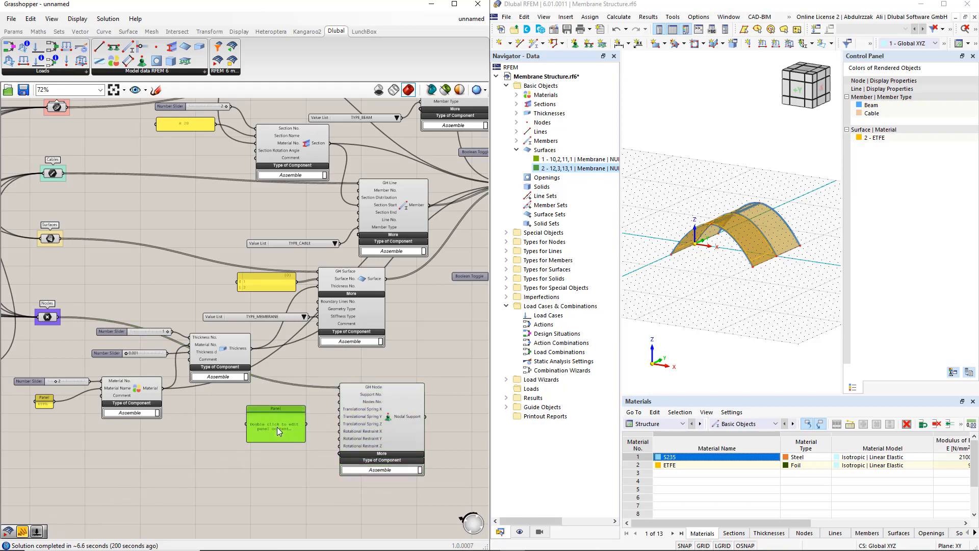
pyautogui.doubleClick(277, 427)
pyautogui.write('INF')
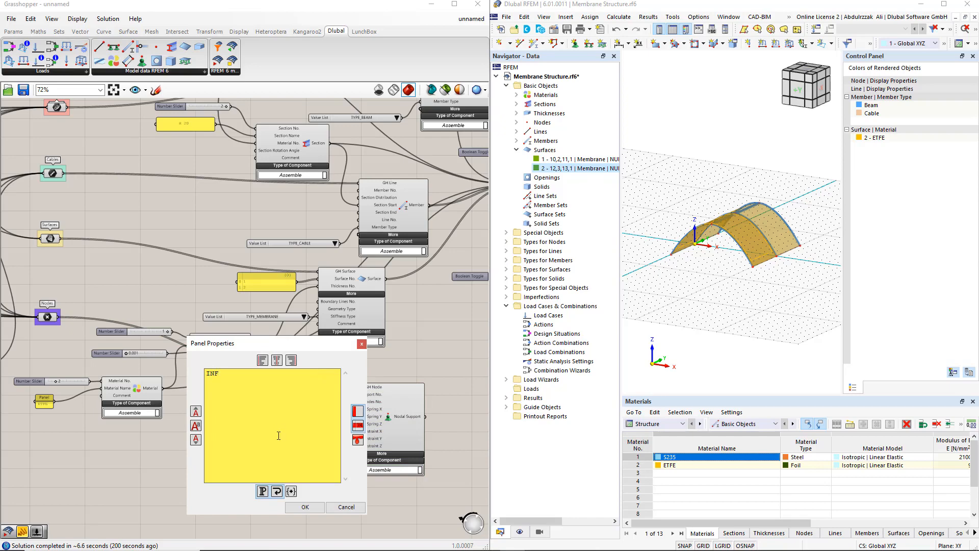
pyautogui.click(299, 506)
# - Shrink the INF panel and connect it to the Nodal Support's Translational Spring X, Y, Z and Rotational Restraint X, Y, Z inputs
pyautogui.scroll(3, 311, 456)
pyautogui.scroll(1, 311, 456)
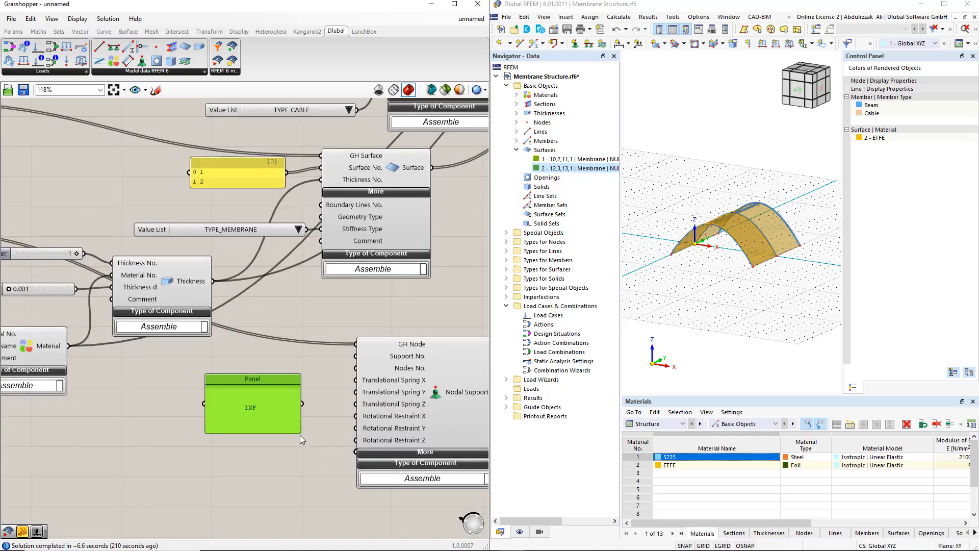
pyautogui.moveTo(287, 425); pyautogui.dragTo(355, 380)
pyautogui.moveTo(310, 402); pyautogui.dragTo(355, 440)
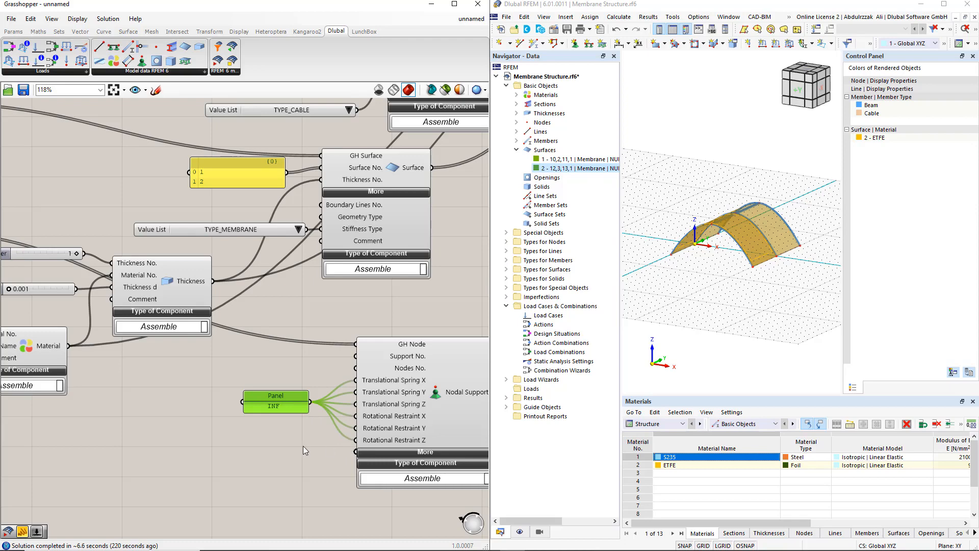
# - Add the Nodal Support output to the RFEM export component's Input and abort the external connection that locks RFEM
pyautogui.scroll(-4, 303, 445)
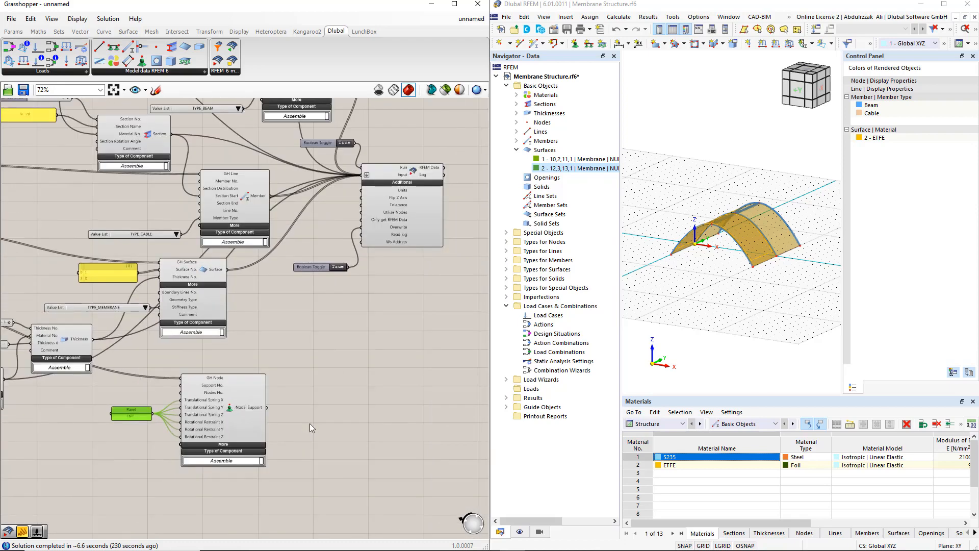
pyautogui.moveTo(364, 394); pyautogui.dragTo(354, 412, button='right')
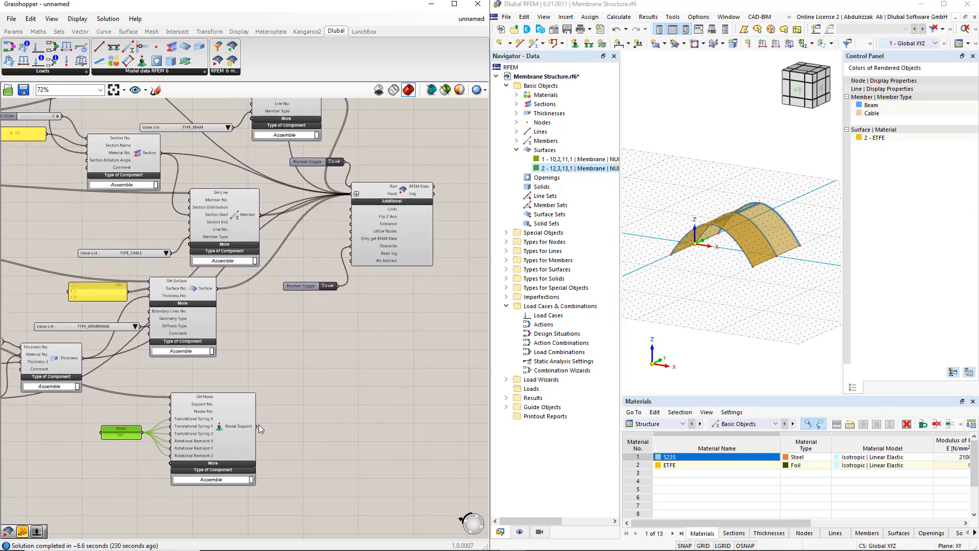
pyautogui.keyDown('shift'); pyautogui.moveTo(257, 426); pyautogui.dragTo(349, 198); pyautogui.keyUp('shift')
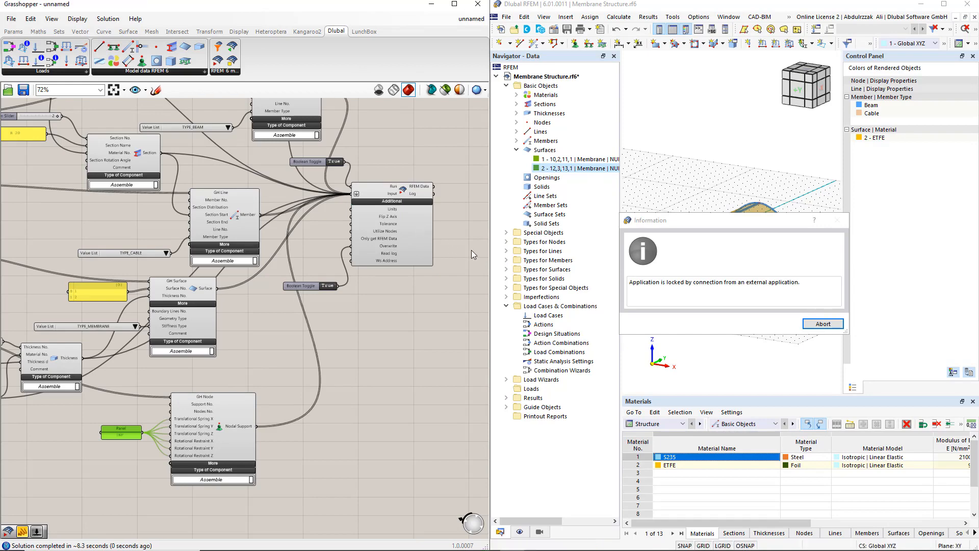
pyautogui.click(807, 324)
pyautogui.click(782, 327)
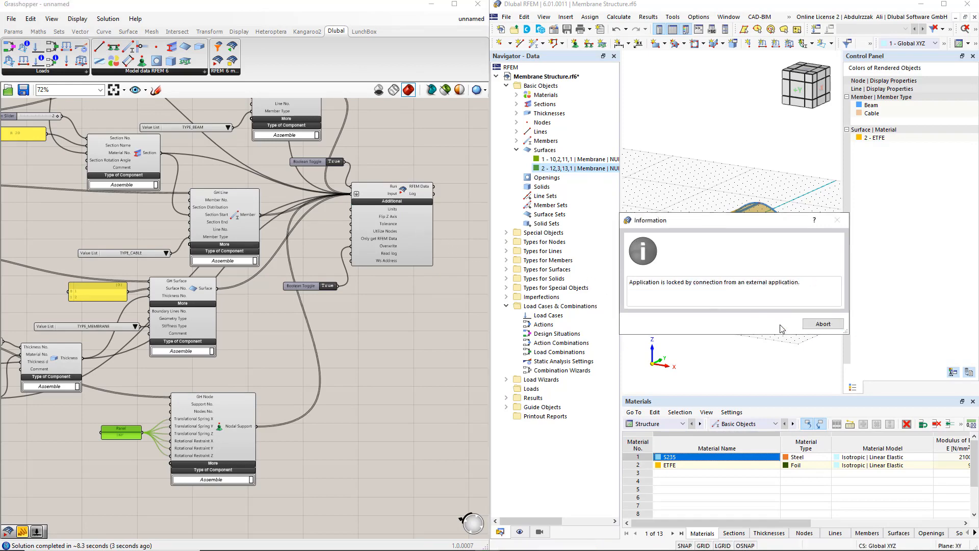
# - Enlarge the displayed nodal support symbols in the RFEM model and view the supports at the arch bases
pyautogui.scroll(3, 753, 271)
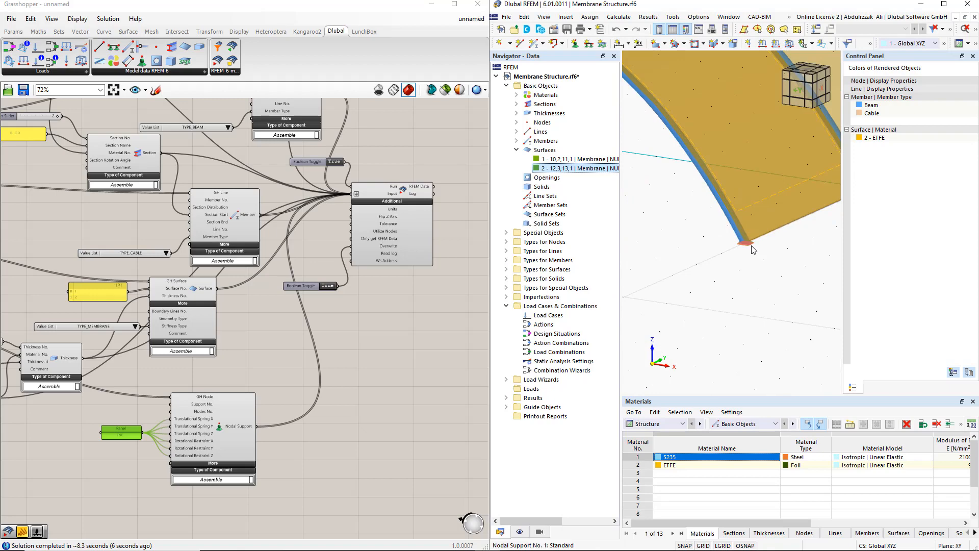
pyautogui.rightClick(752, 246)
pyautogui.moveTo(782, 327); pyautogui.dragTo(838, 328)
pyautogui.click(713, 321)
pyautogui.scroll(-5, 731, 303)
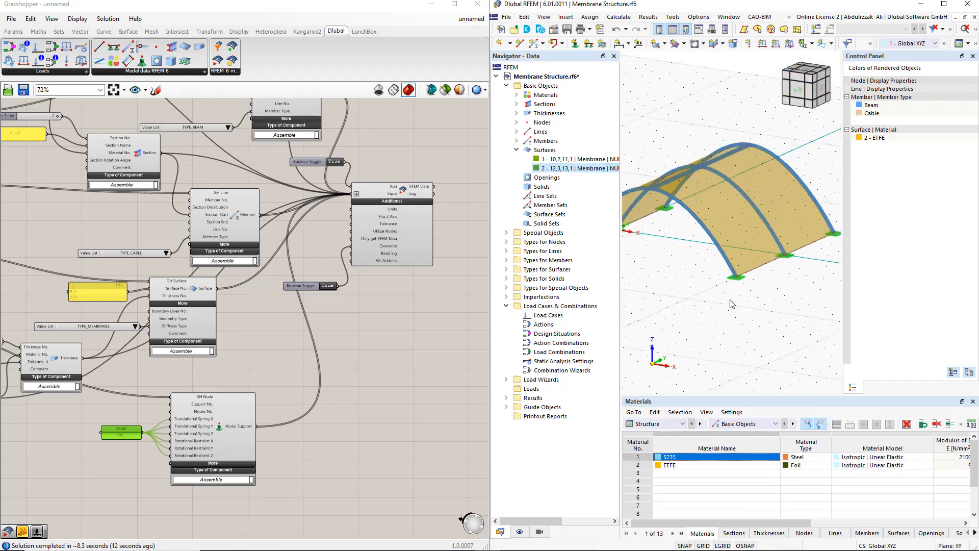
pyautogui.moveTo(701, 308); pyautogui.dragTo(731, 285, button='middle')
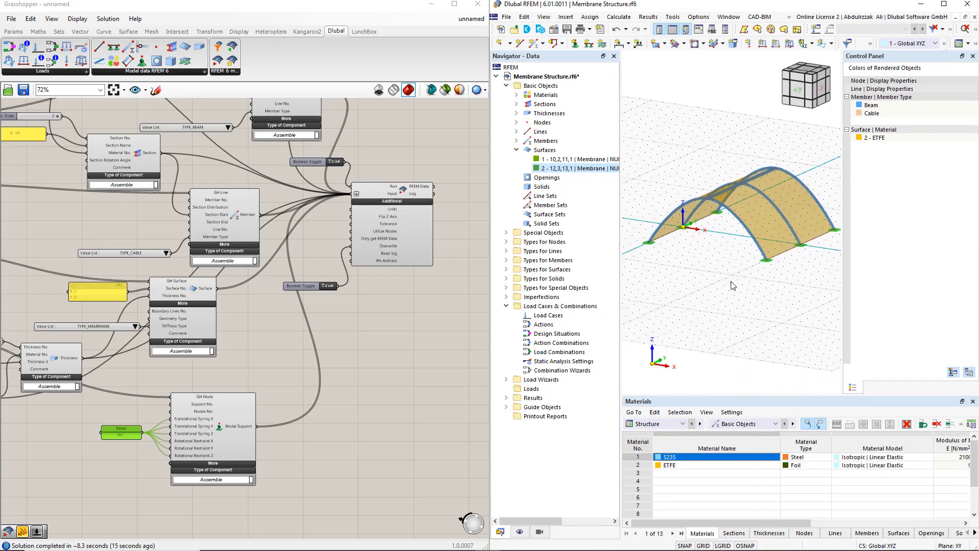